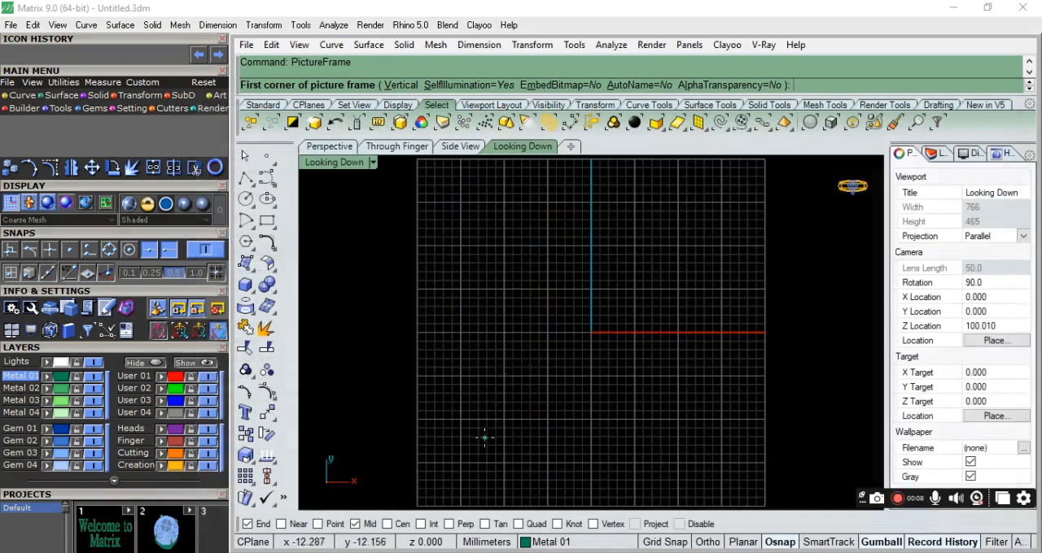
Place the ribbon picture frame with its first corner at the origin and a horizontal base about 20 mm long.
scroll(553, 355, "up", 10)
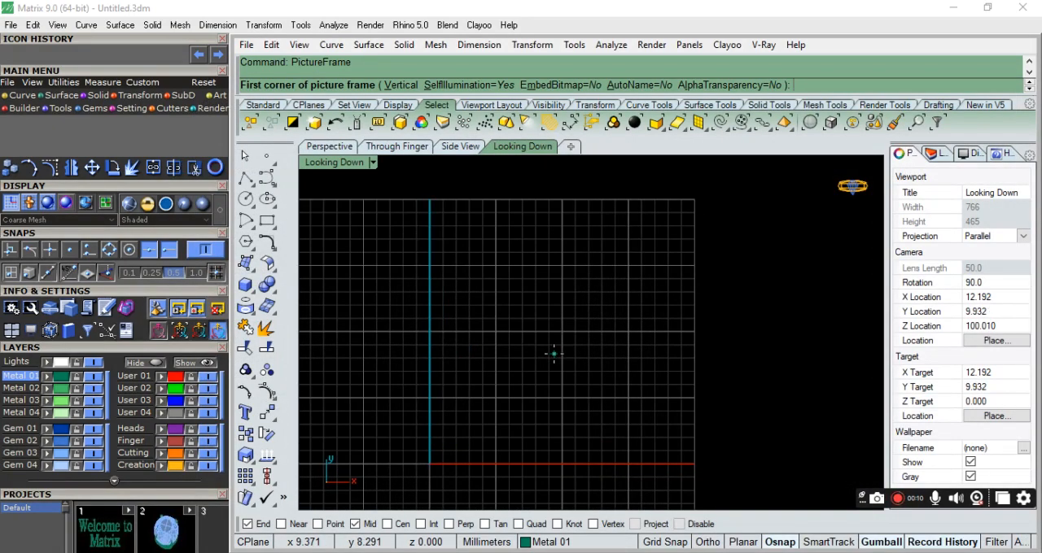
left_click(554, 354)
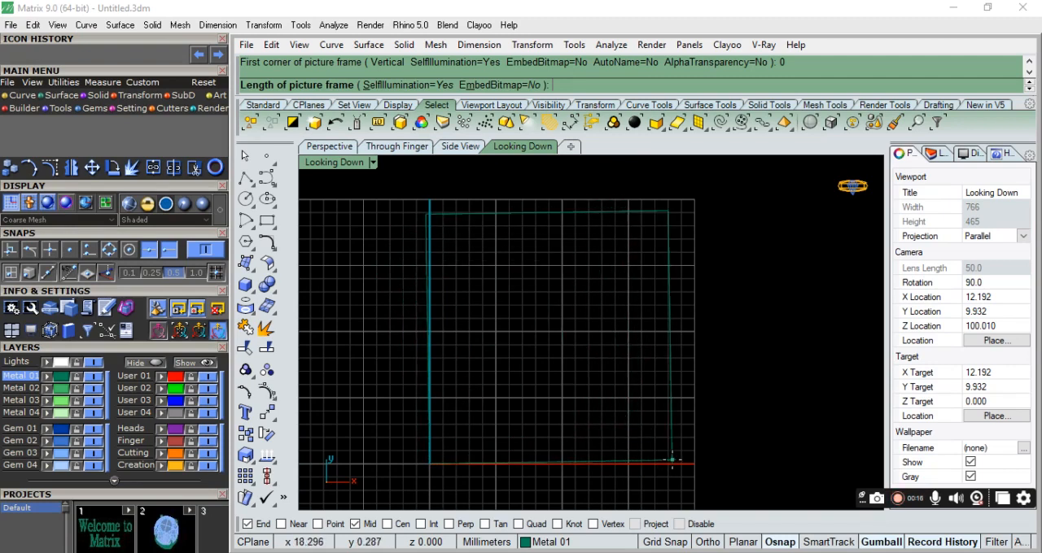
key("shift")
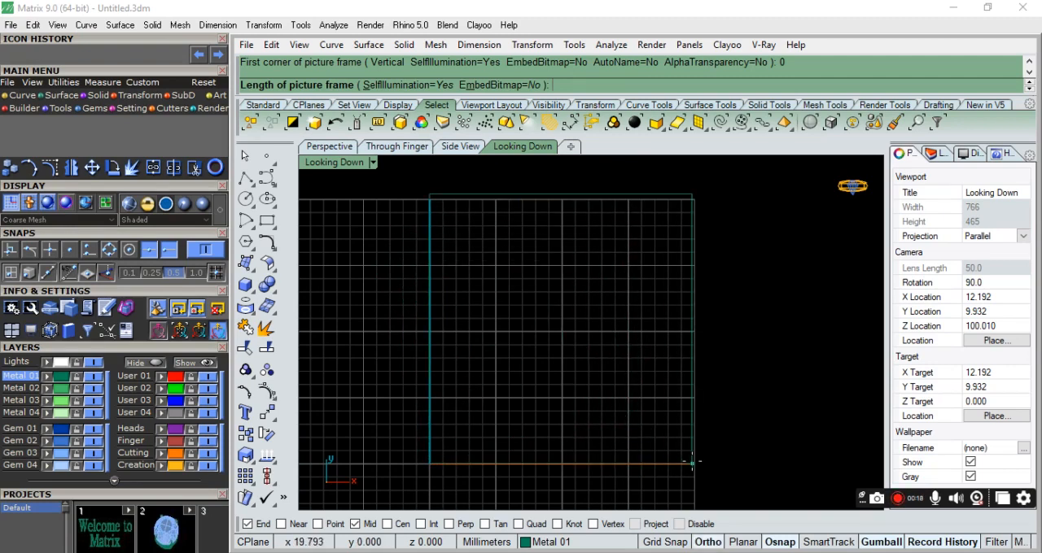
left_click(692, 463)
left_click(623, 354)
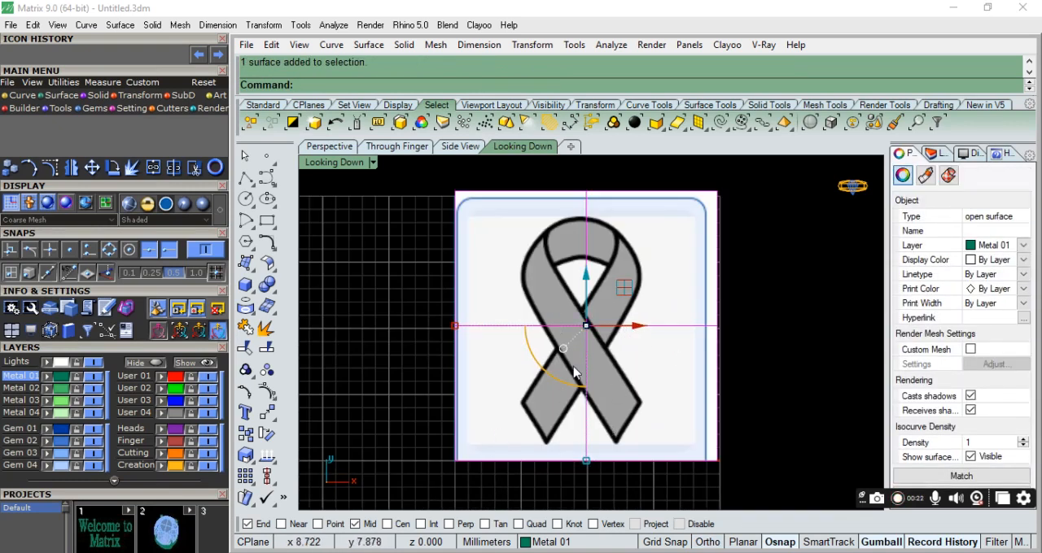
scroll(591, 437, "down", 4)
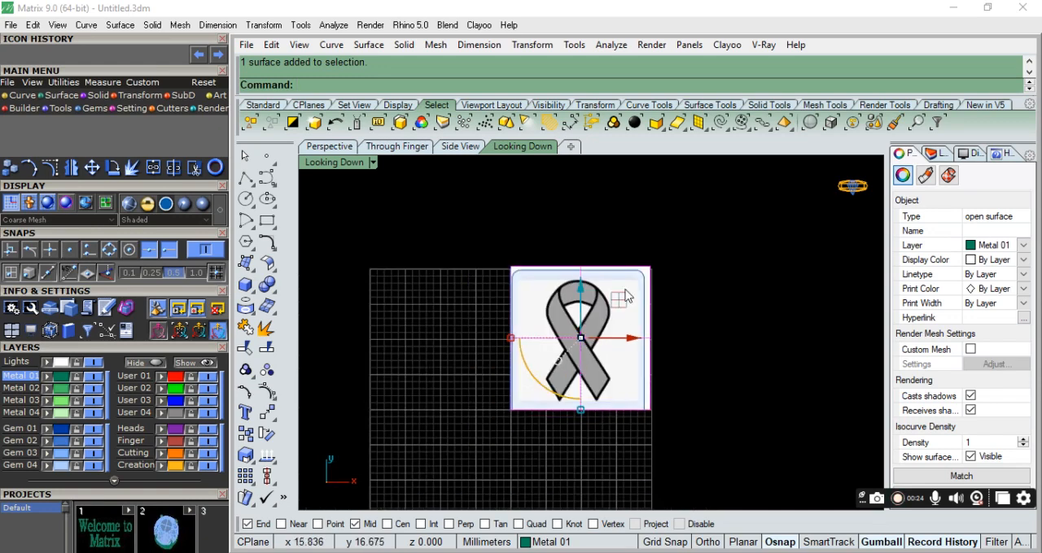
scroll(685, 293, "up", 3)
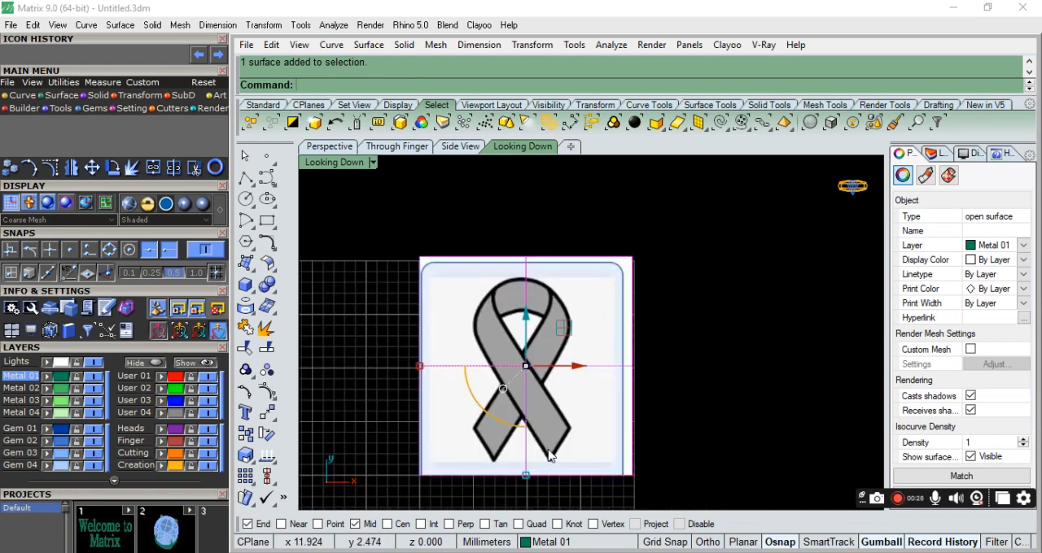
Add a 20 mm vertical linear dimension starting at the origin and place it beside the ribbon picture.
left_click(478, 45)
left_click(509, 63)
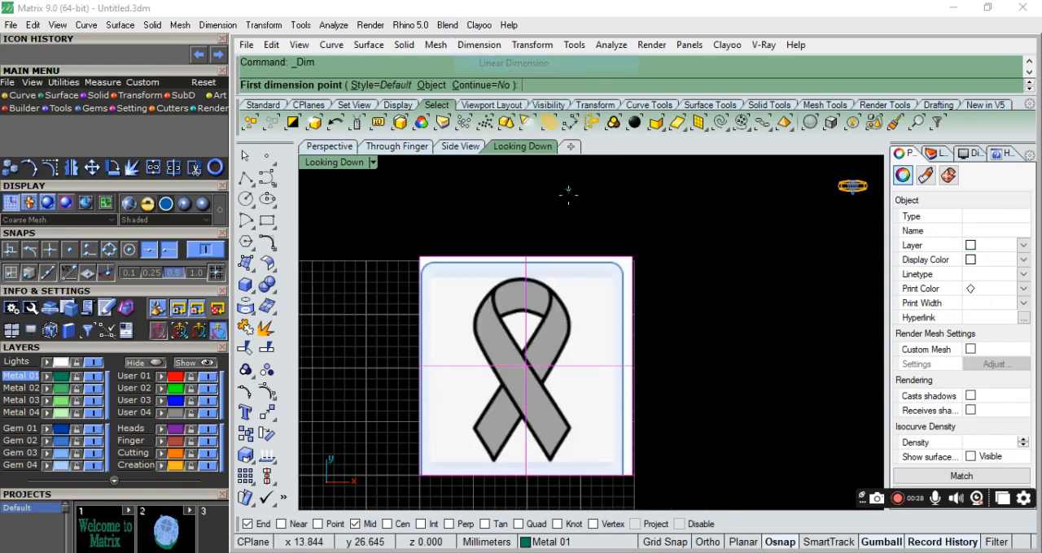
scroll(621, 230, "down", 6)
scroll(480, 292, "up", 6)
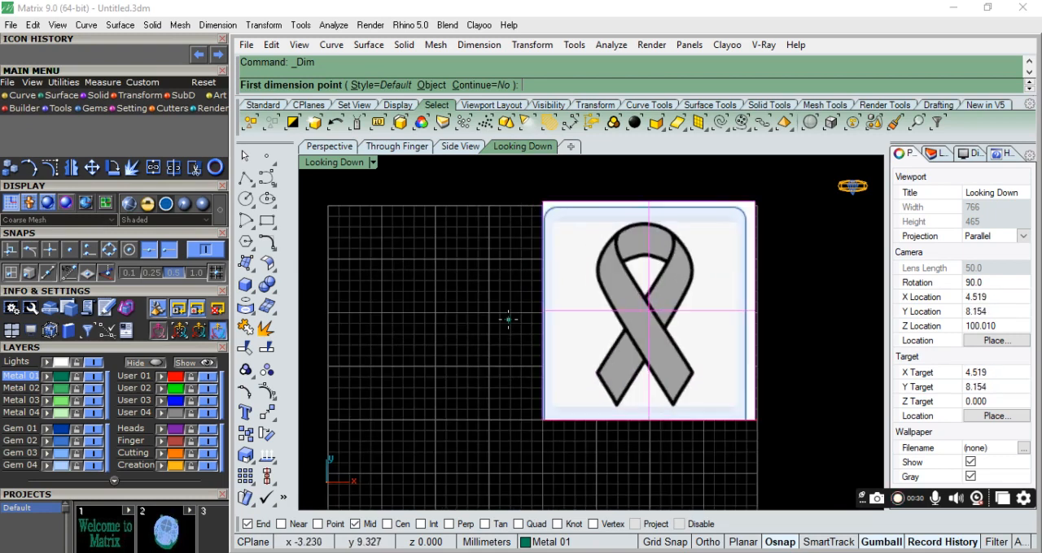
type("0")
key("Return")
scroll(497, 376, "down", 2)
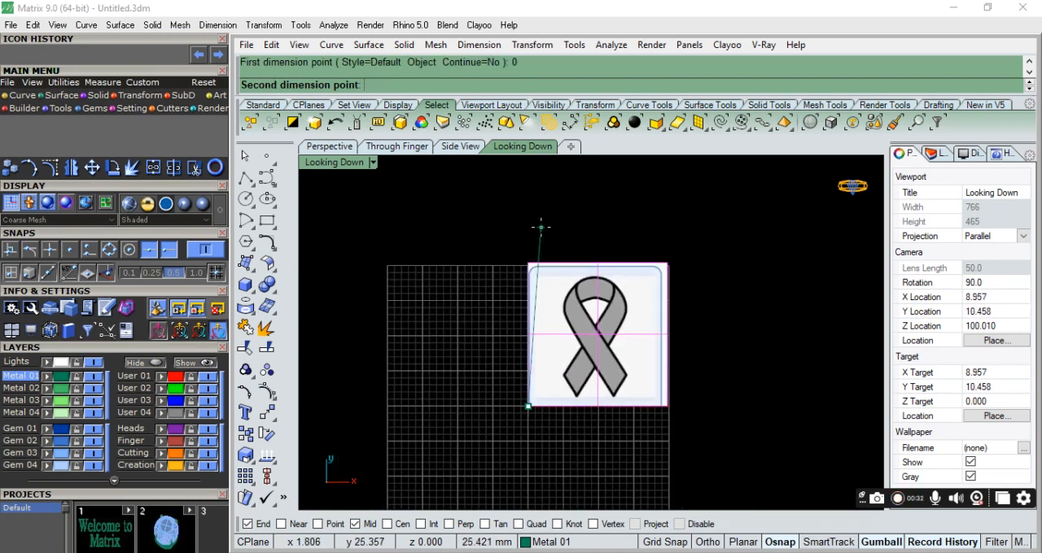
left_click(707, 542)
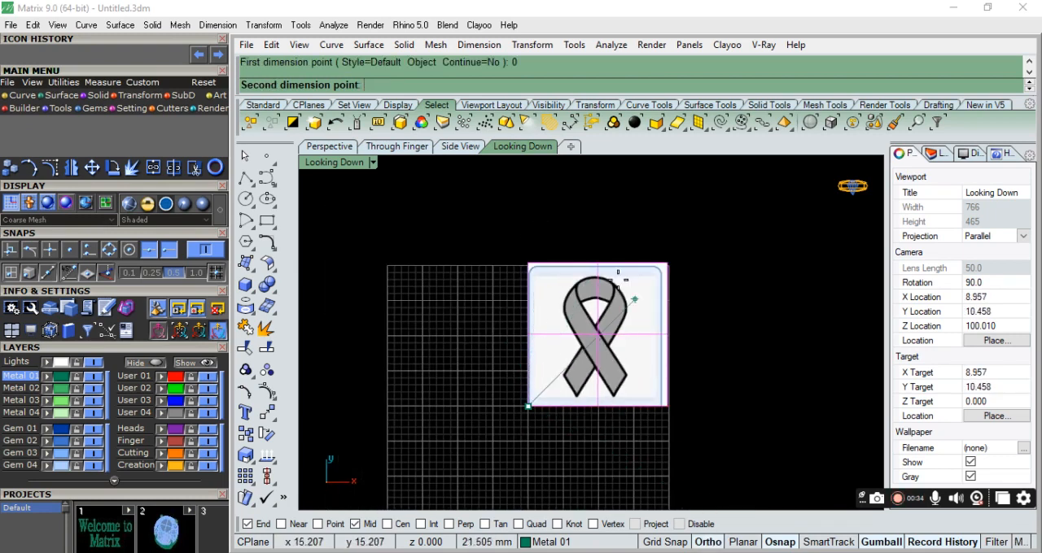
key("Return")
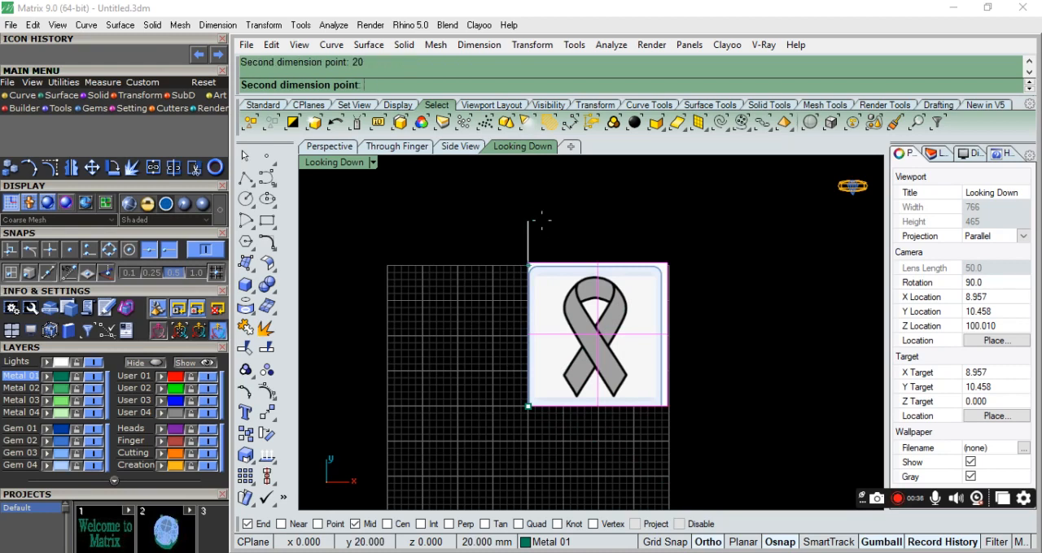
left_click(574, 210)
scroll(598, 248, "up", 2)
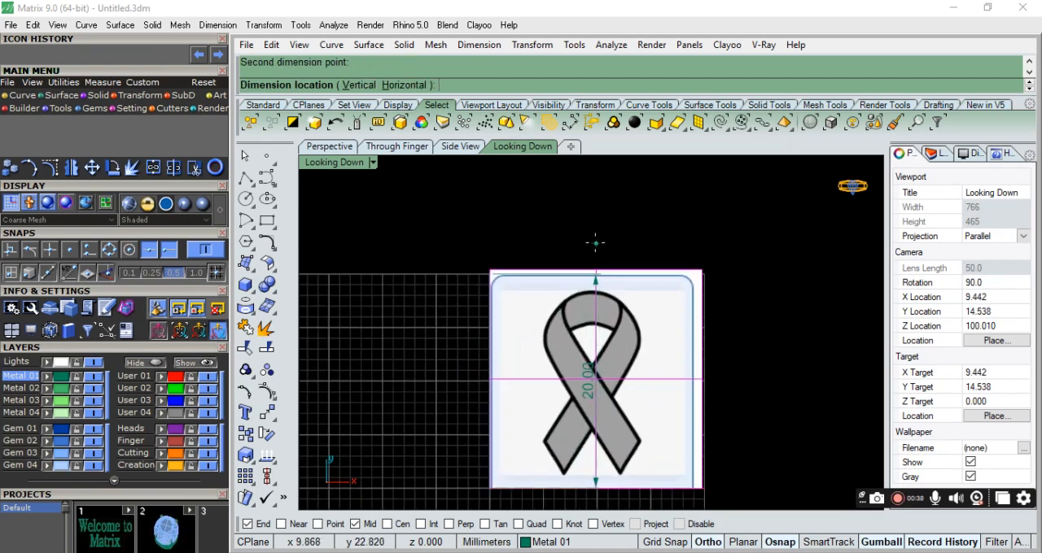
left_click(425, 187)
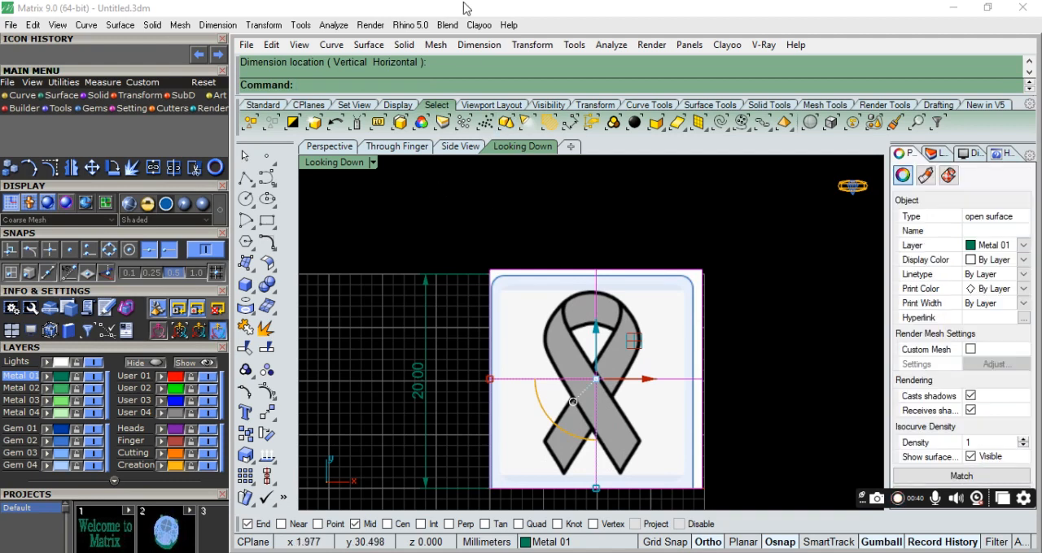
left_click(511, 184)
Draw a 20 mm vertical polyline upward from the origin.
scroll(632, 259, "down", 4)
scroll(622, 273, "up", 4)
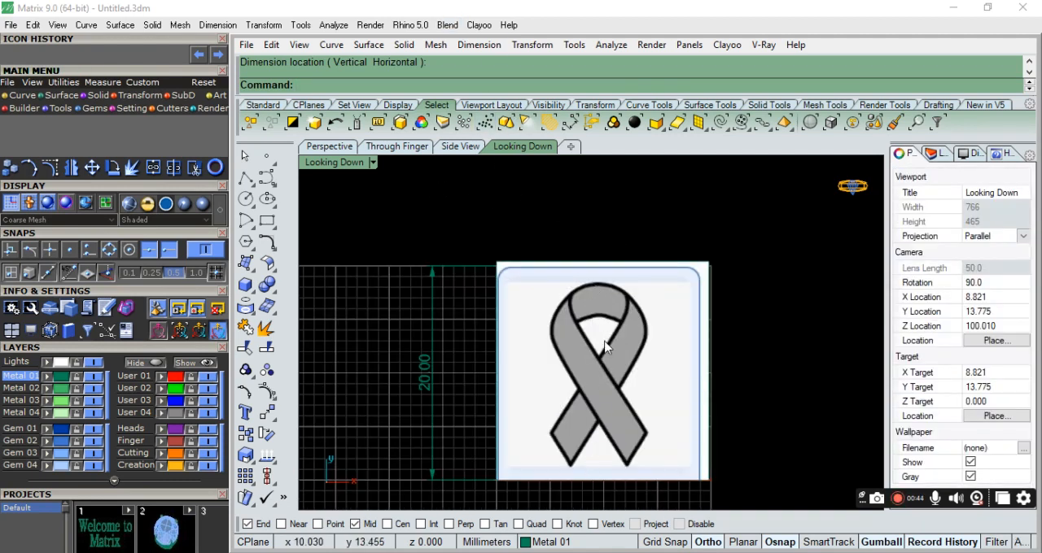
left_click(245, 177)
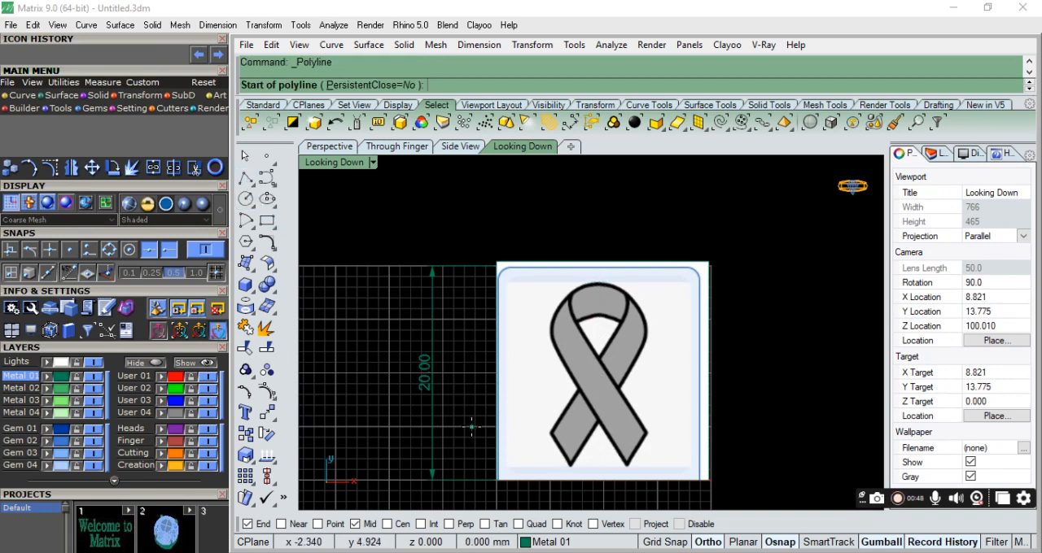
left_click(496, 480)
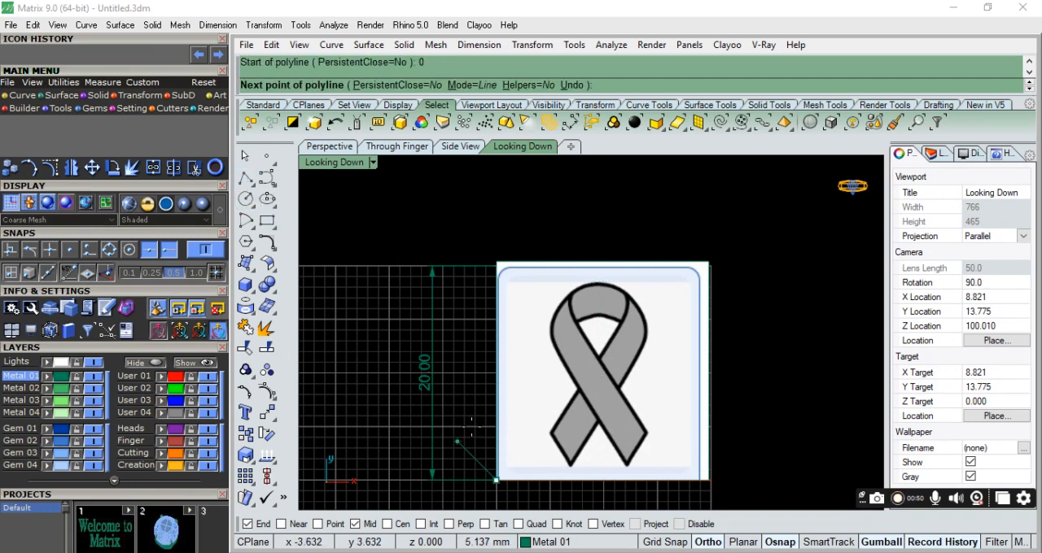
key("Return")
left_click(496, 226)
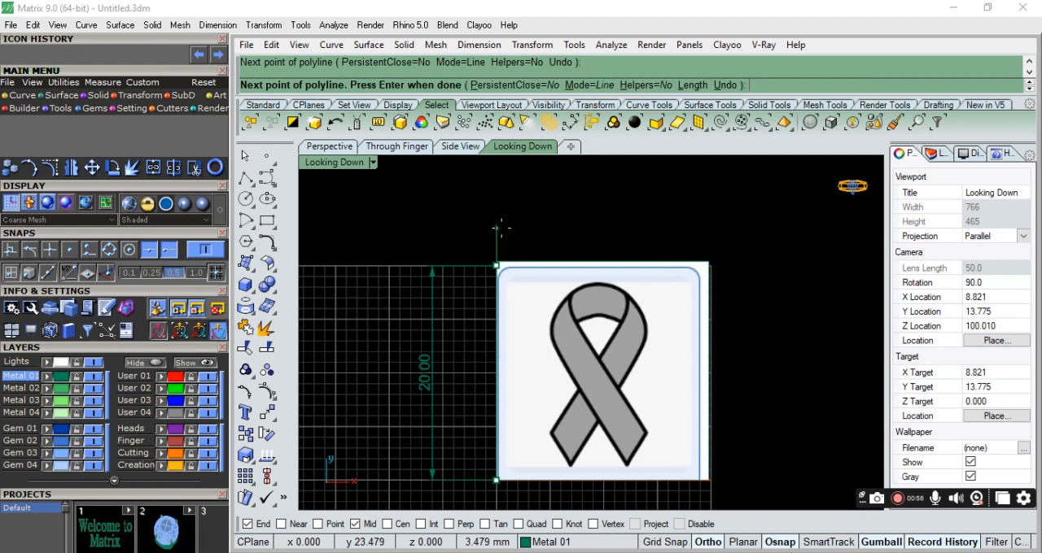
key("Return")
Move and scale the picture so the ribbon is centred on the vertical line and matches the 20 mm dimension's height.
left_click(575, 308)
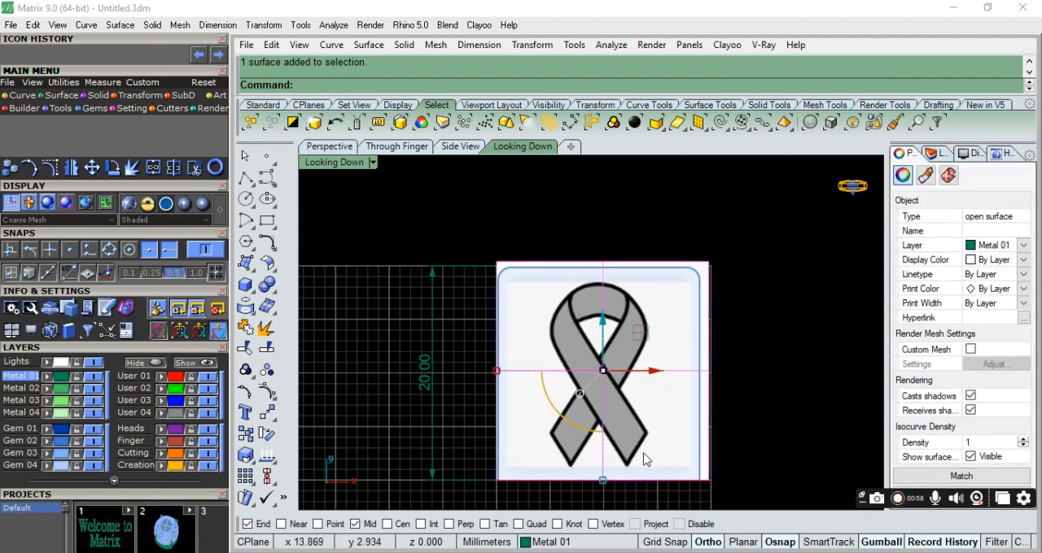
left_click_drag(608, 489, 540, 334)
scroll(660, 276, "down", 4)
scroll(704, 354, "up", 4)
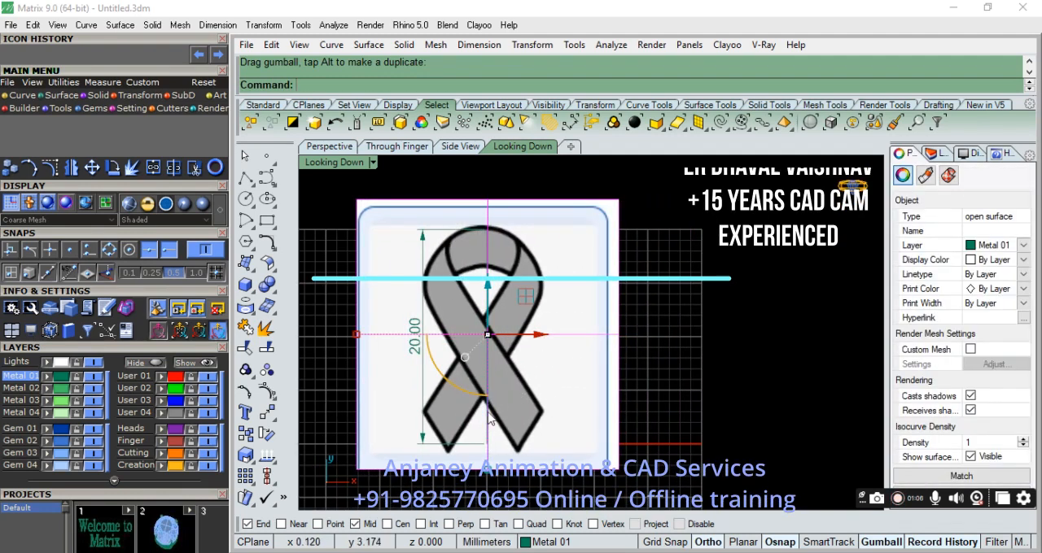
scroll(511, 360, "up", 4)
scroll(582, 317, "down", 4)
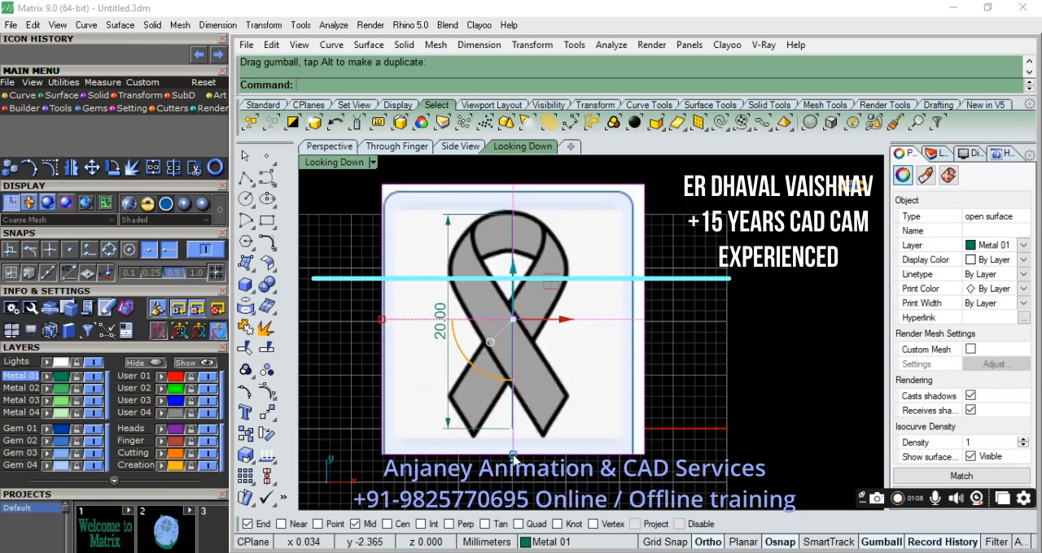
left_click_drag(513, 454, 519, 457)
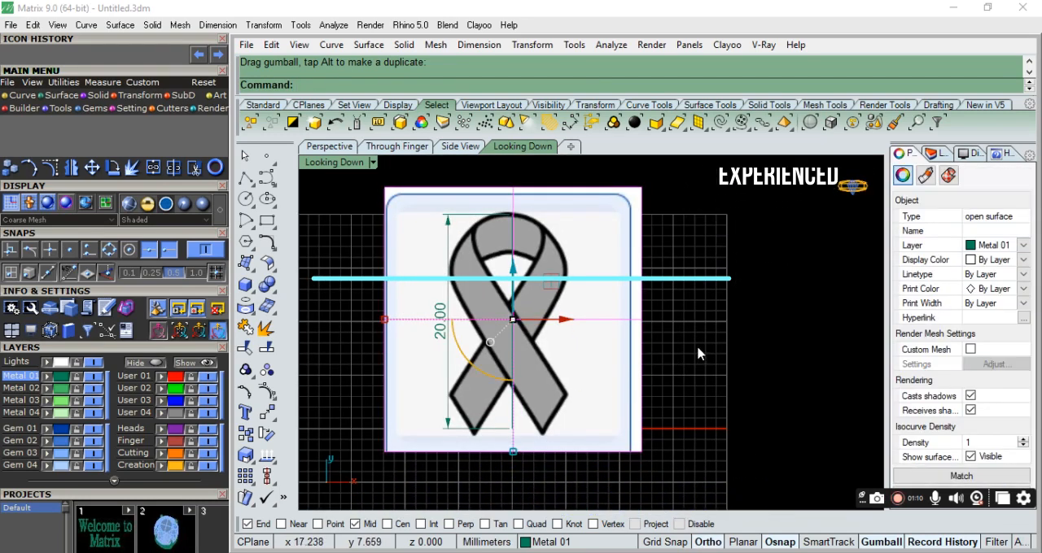
Move the ribbon picture to User Layer 04 and rename that layer image.
scroll(661, 440, "down", 2)
scroll(641, 346, "up", 4)
scroll(628, 329, "down", 2)
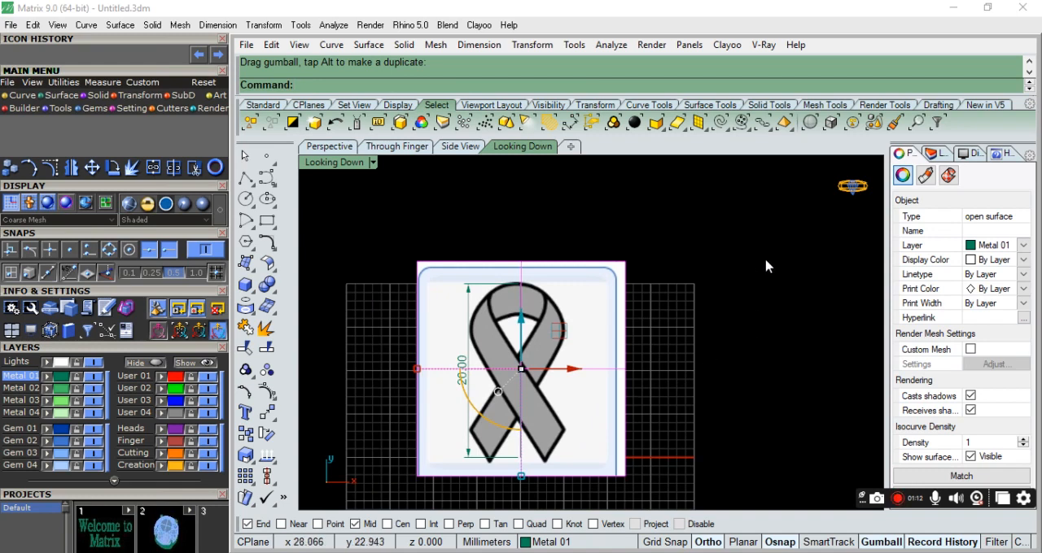
left_click(936, 155)
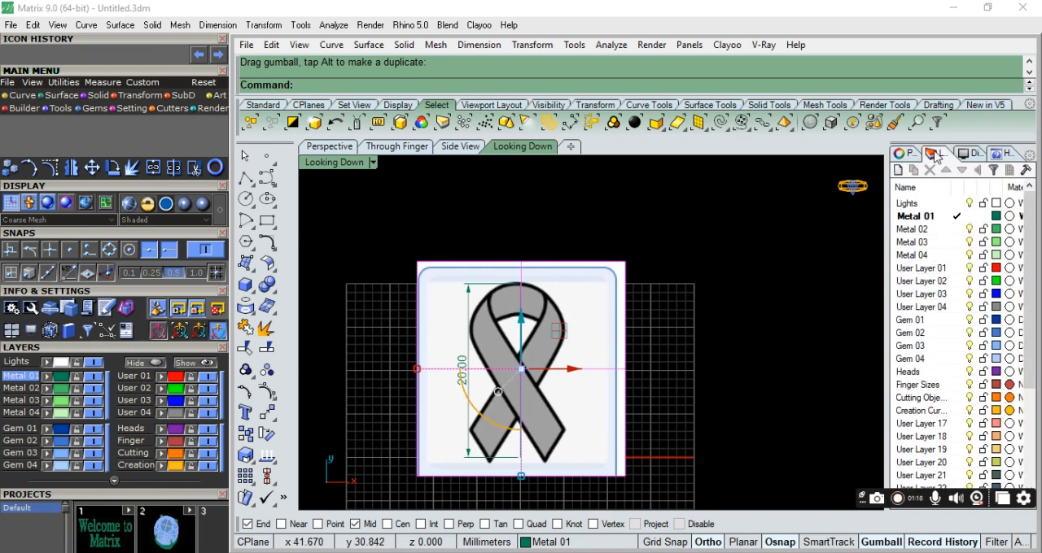
right_click(929, 315)
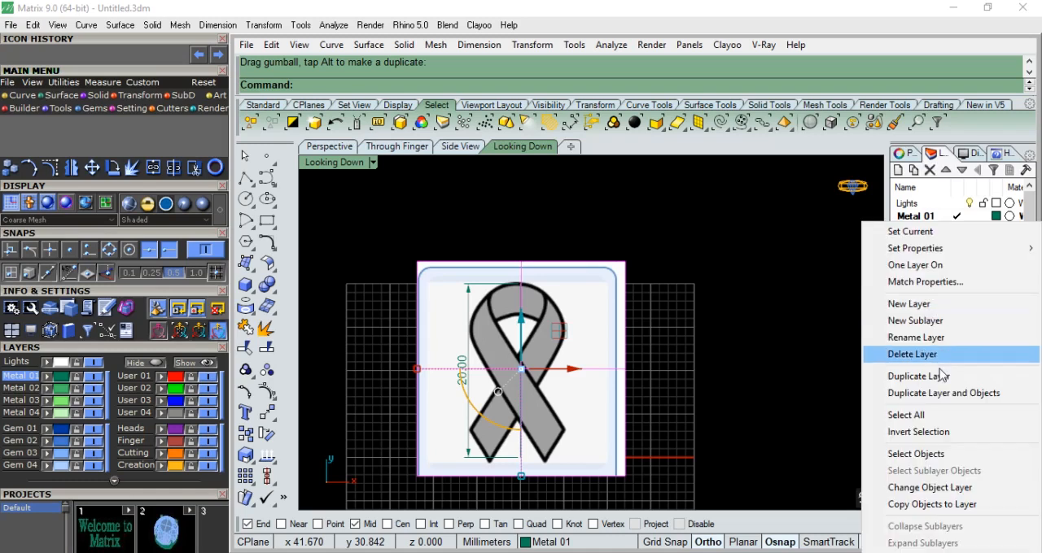
left_click(915, 487)
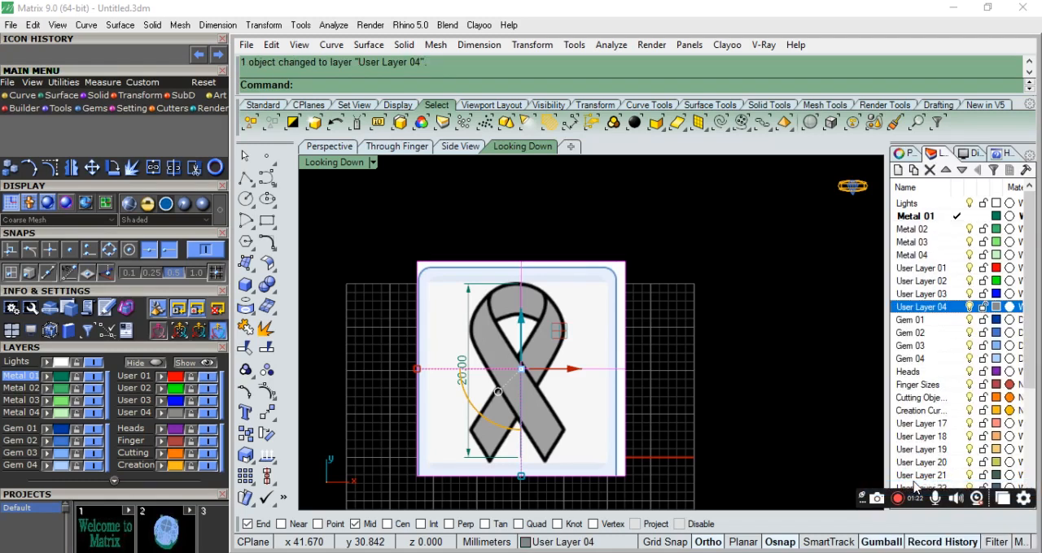
left_click(931, 311)
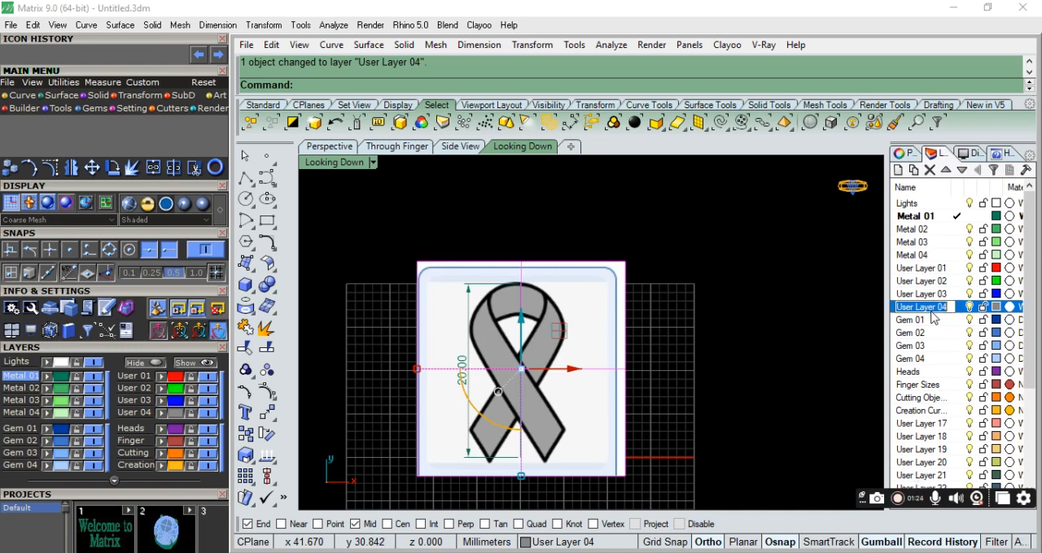
type("image")
key("Return")
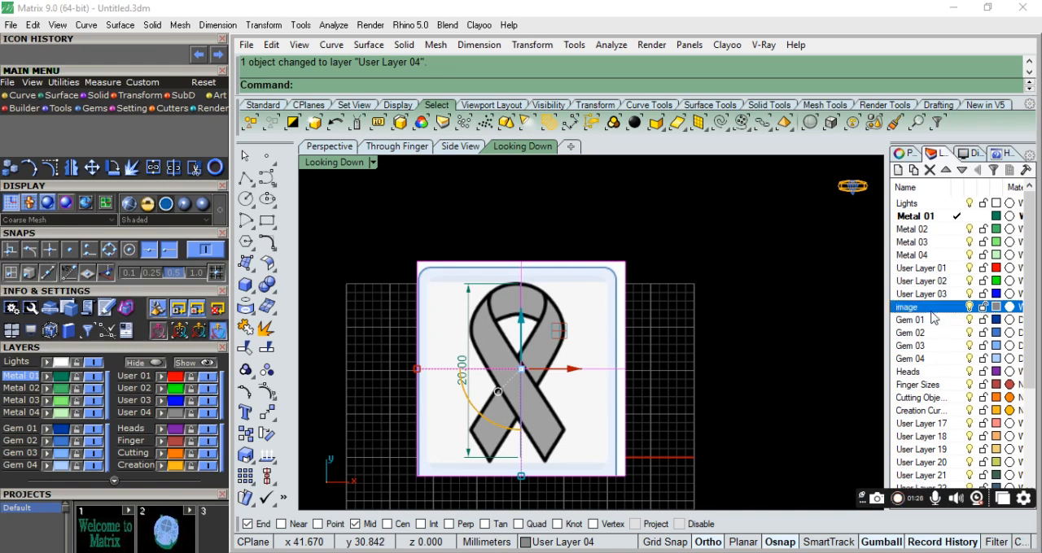
Set the transparency of the ribbon picture's material to about 88%.
left_click(983, 308)
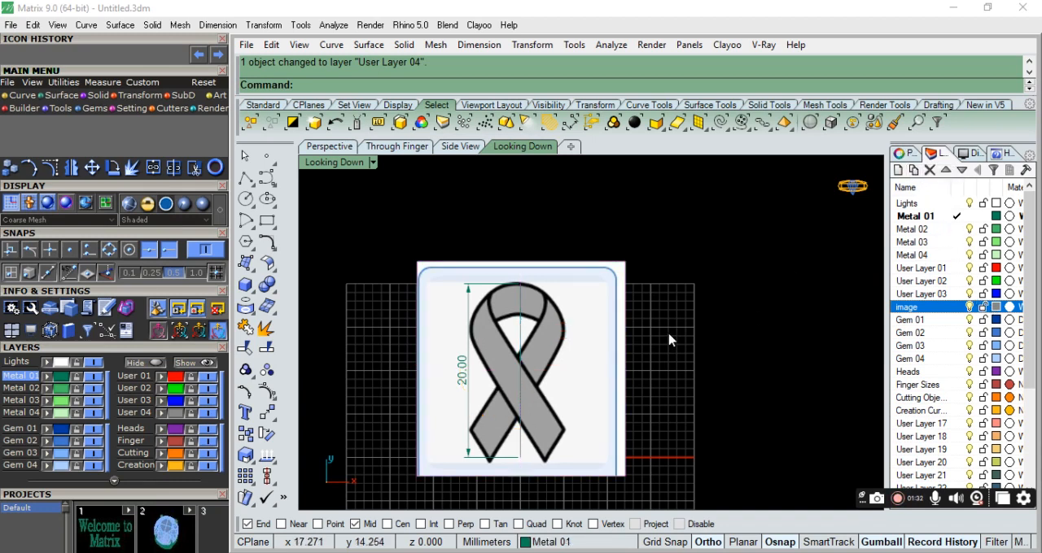
left_click(617, 342)
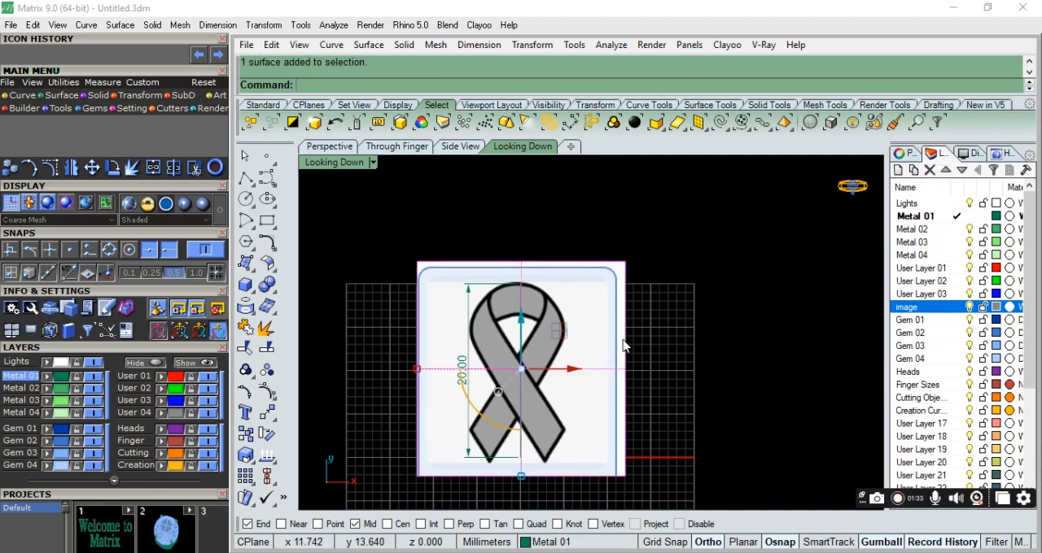
left_click(906, 154)
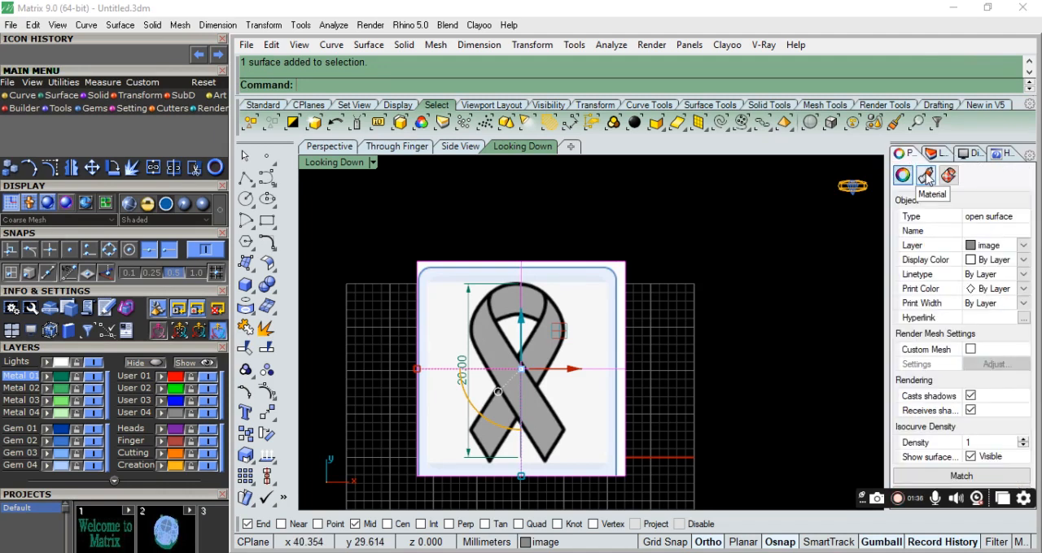
left_click(925, 176)
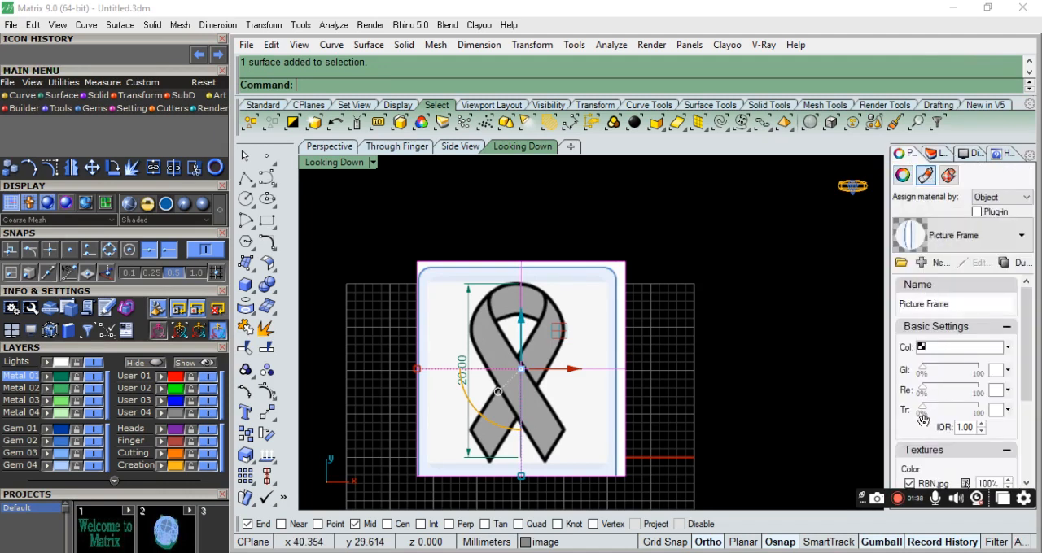
scroll(923, 420, "down", 4)
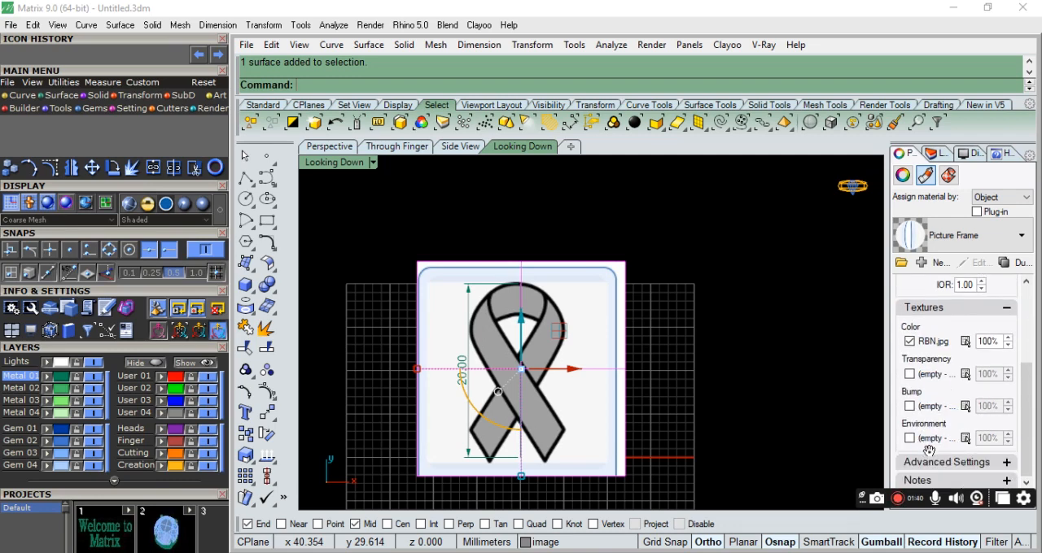
scroll(928, 450, "up", 4)
left_click_drag(924, 393, 975, 390)
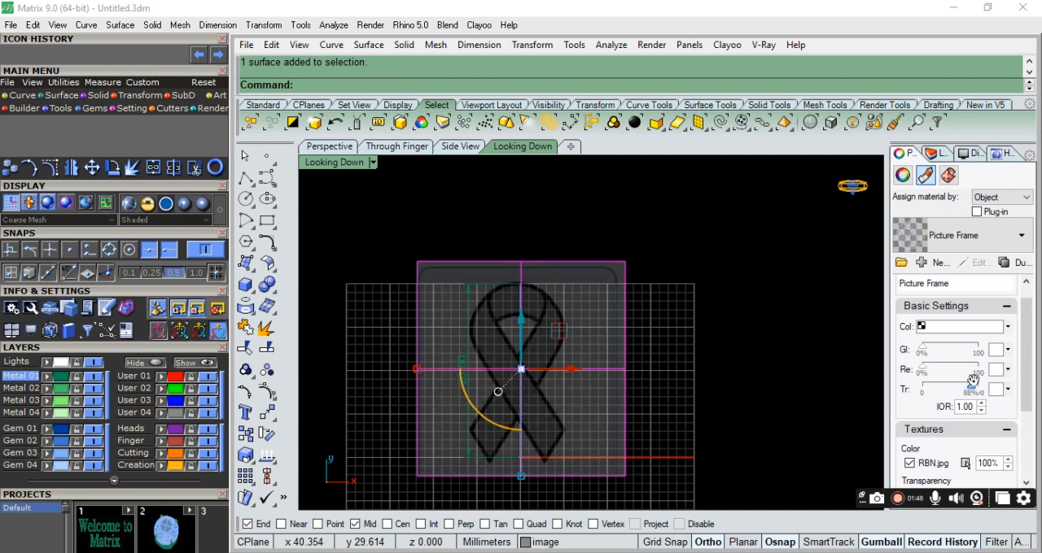
Lock the image layer holding the ribbon picture.
left_click(931, 154)
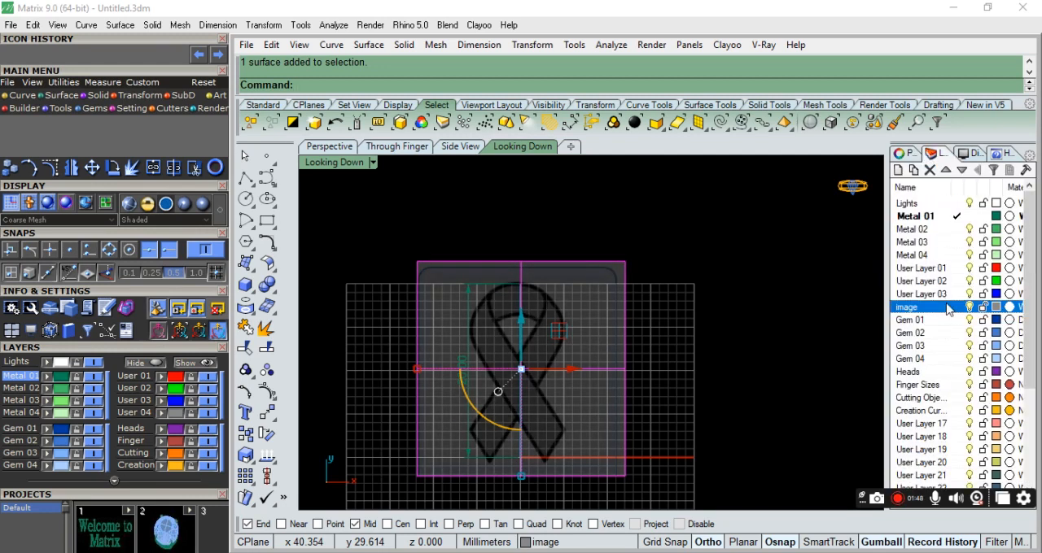
left_click(982, 307)
scroll(652, 387, "up", 3)
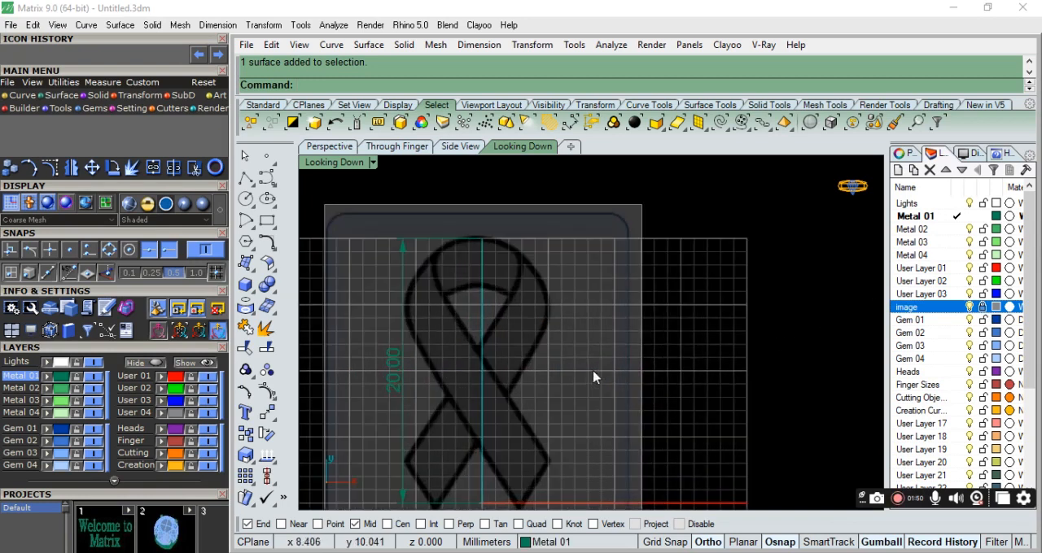
Move the 20 mm dimension and the vertical guide line to User Layer 17 and hide that layer.
scroll(624, 390, "down", 2)
left_click(473, 381)
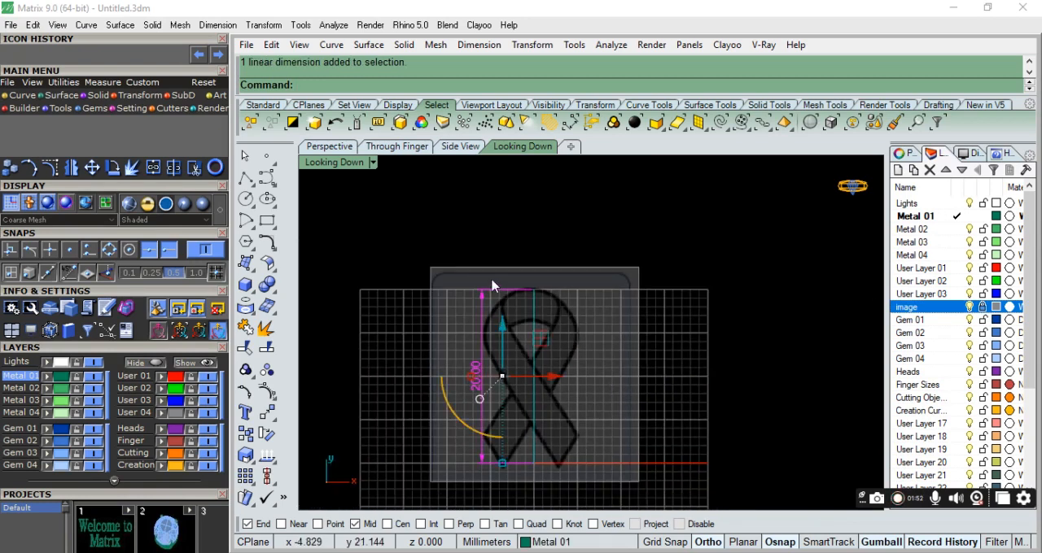
left_click_drag(444, 243, 607, 490)
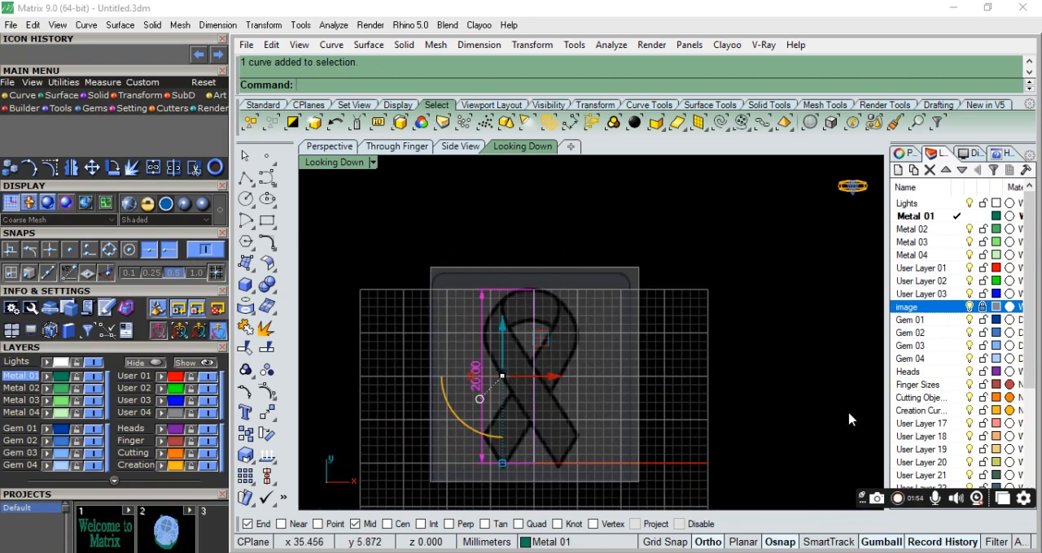
right_click(943, 428)
left_click(944, 356)
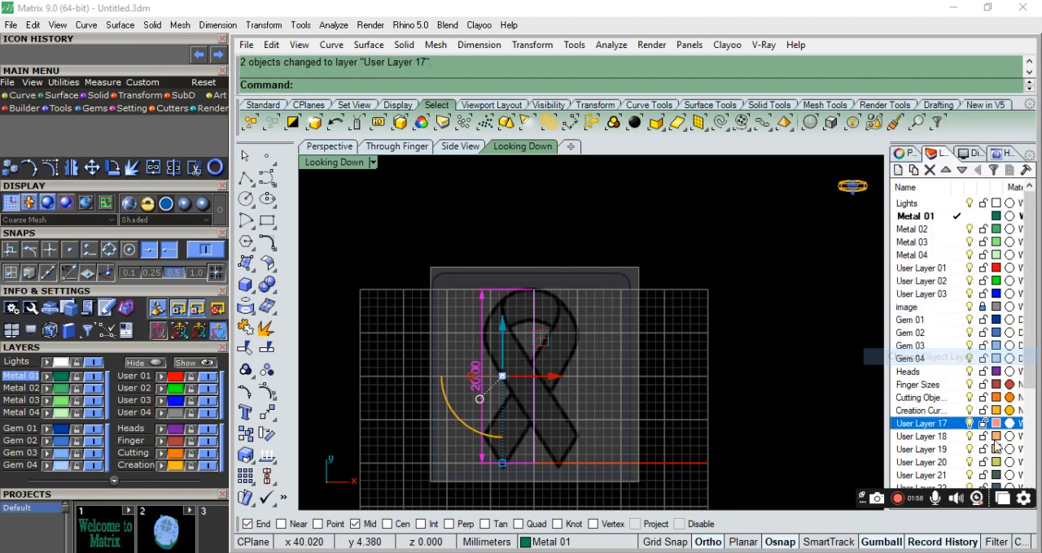
left_click(969, 424)
scroll(603, 407, "up", 2)
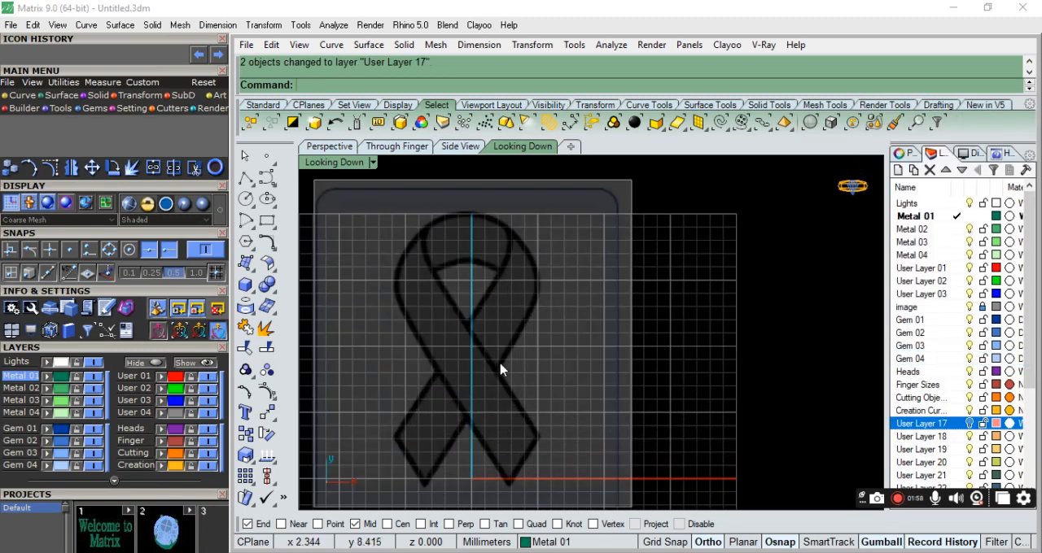
With Ortho off, start an interpolated curve at the ribbon's inner arc on the centre line and trace it around the right loop.
scroll(534, 467, "down", 2)
scroll(500, 355, "up", 2)
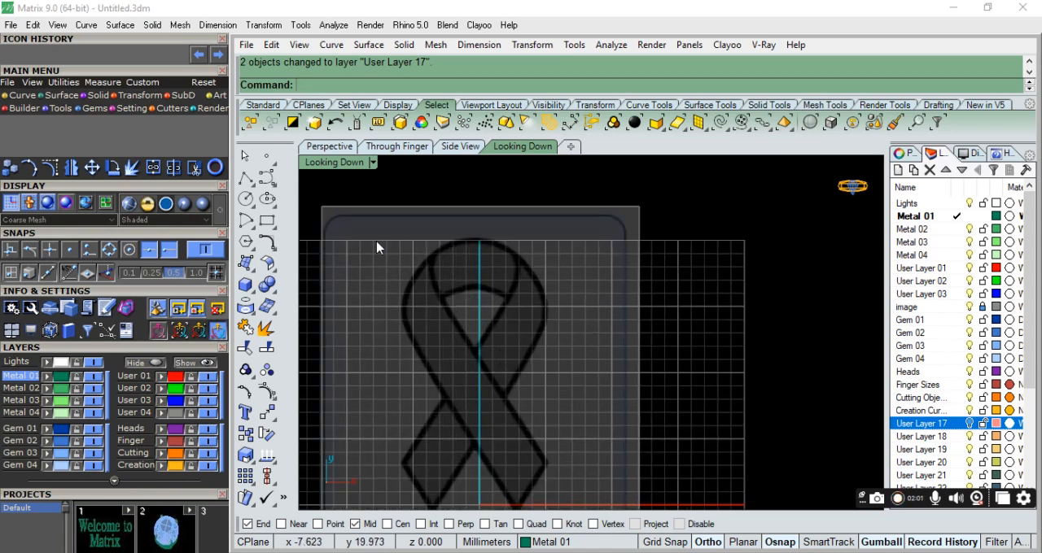
left_click(275, 188)
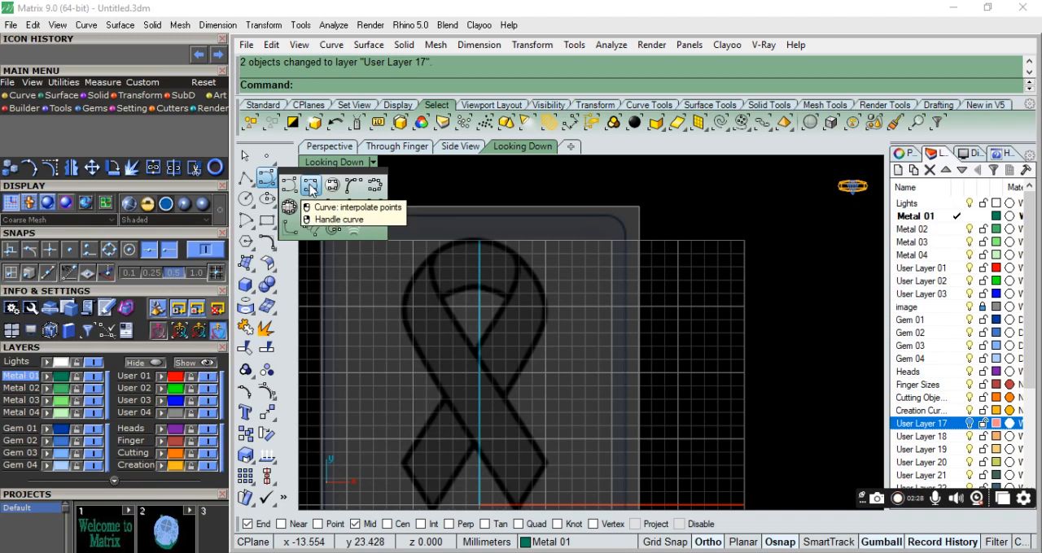
left_click(310, 187)
scroll(530, 279, "up", 3)
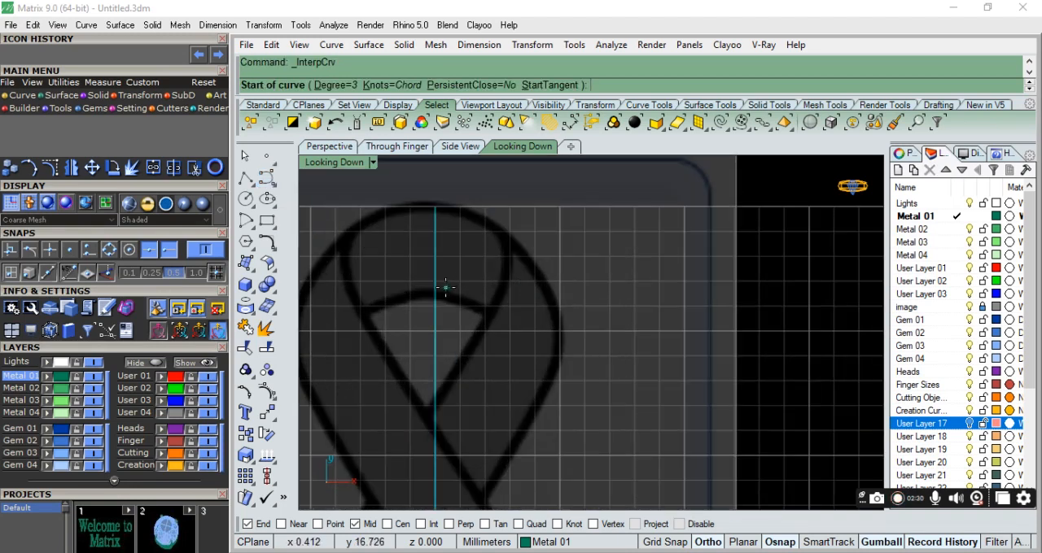
scroll(477, 234, "down", 3)
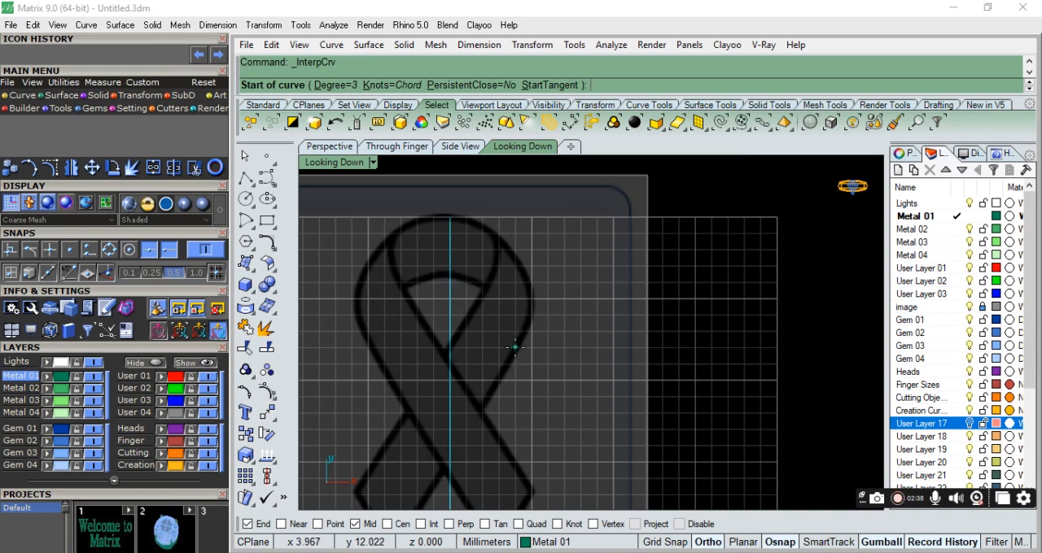
scroll(449, 457, "down", 1)
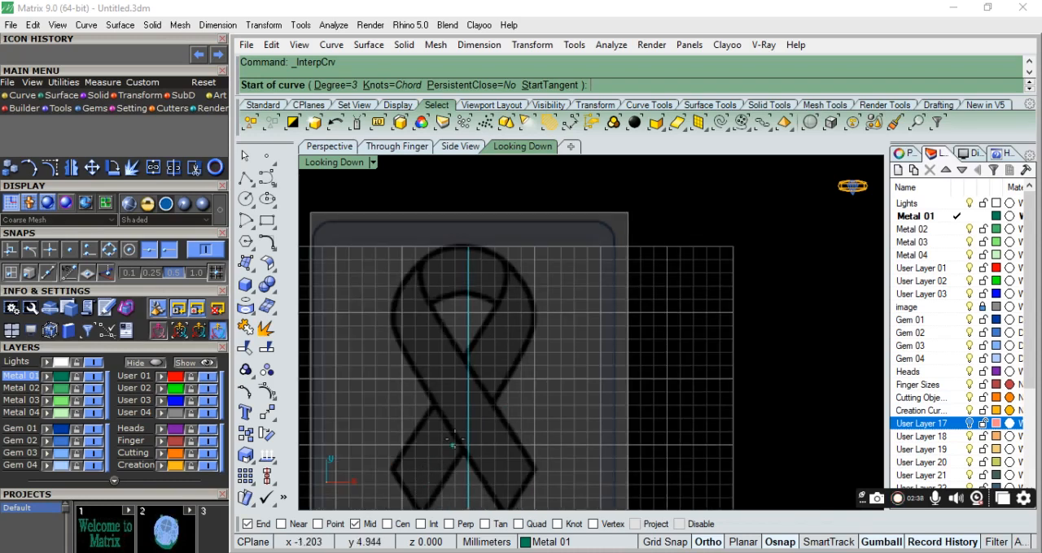
scroll(468, 293, "up", 5)
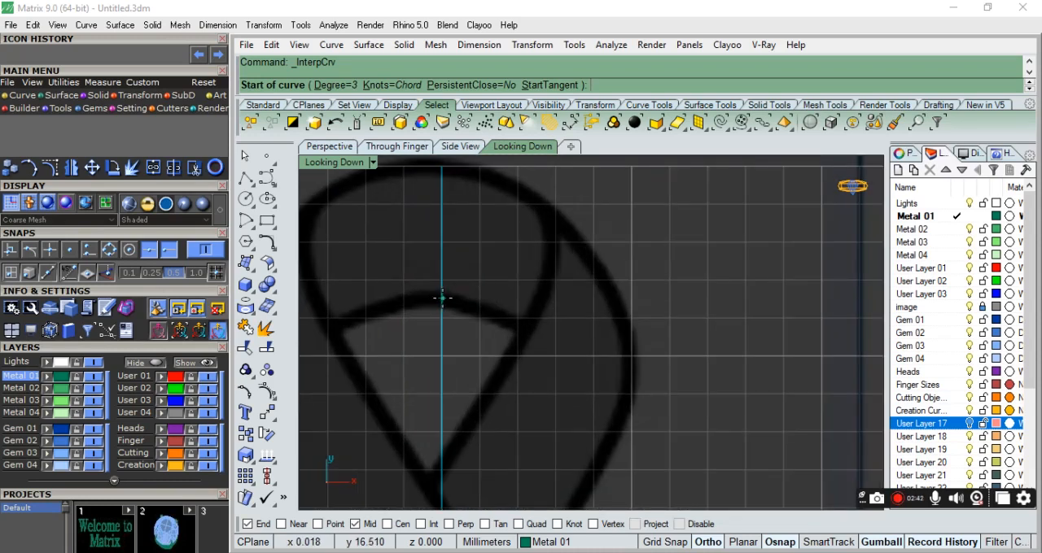
left_click(442, 298)
left_click(716, 543)
left_click(517, 323)
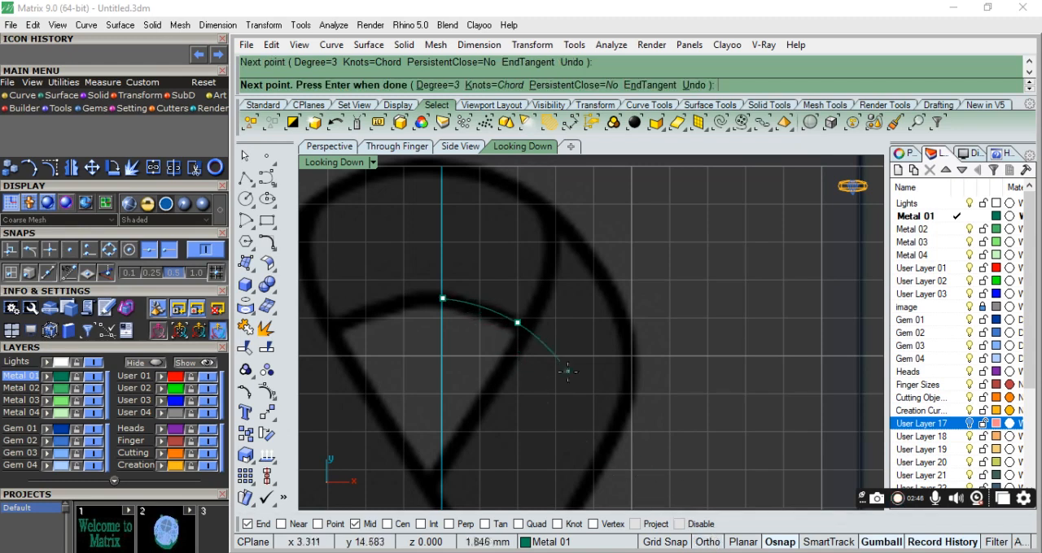
left_click(582, 382)
left_click(601, 458)
Continue the curve down through the lower crossing to the left tail's bottom tip and finish it.
scroll(601, 455, "down", 6)
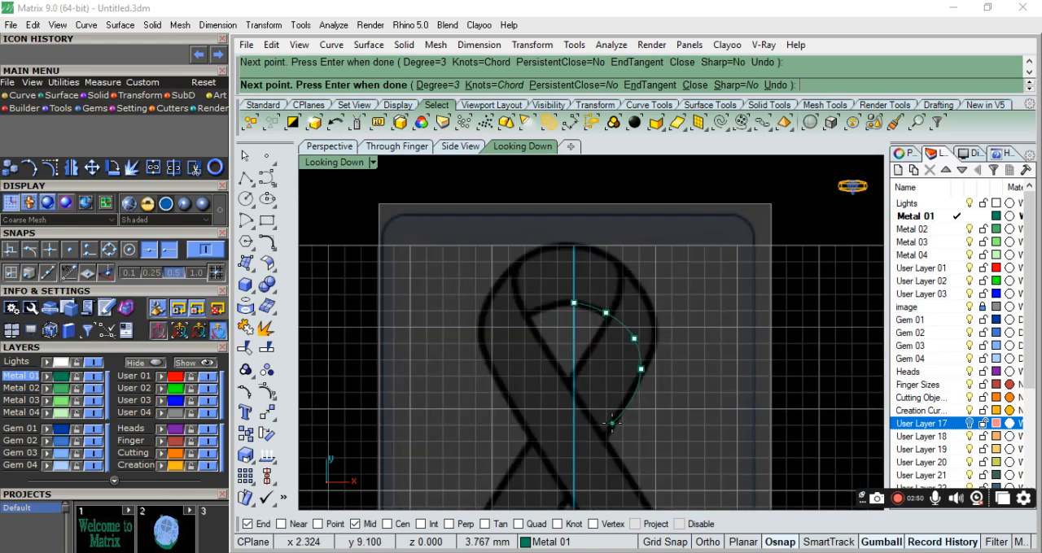
scroll(620, 419, "down", 4)
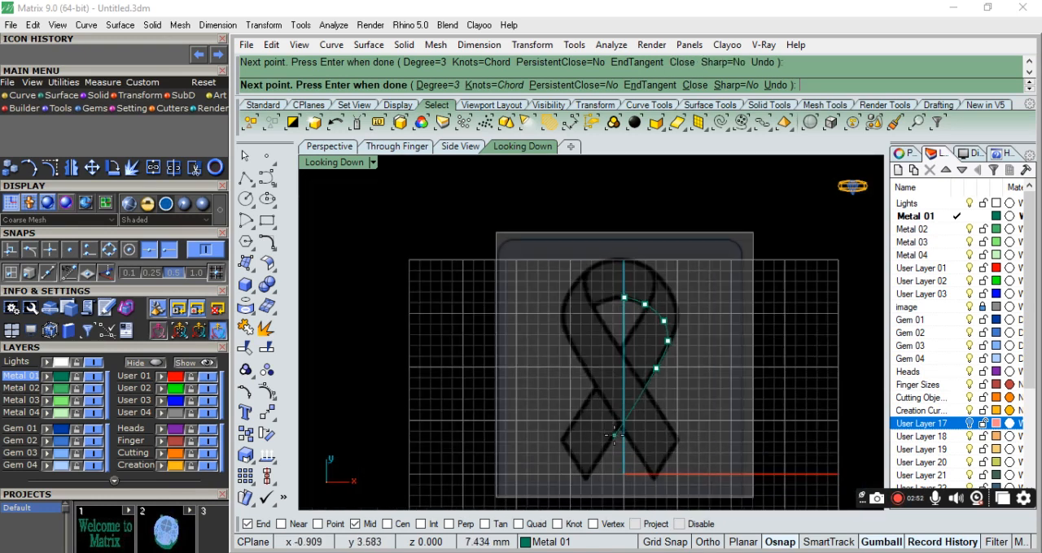
scroll(612, 434, "up", 6)
left_click(625, 415)
scroll(584, 467, "down", 4)
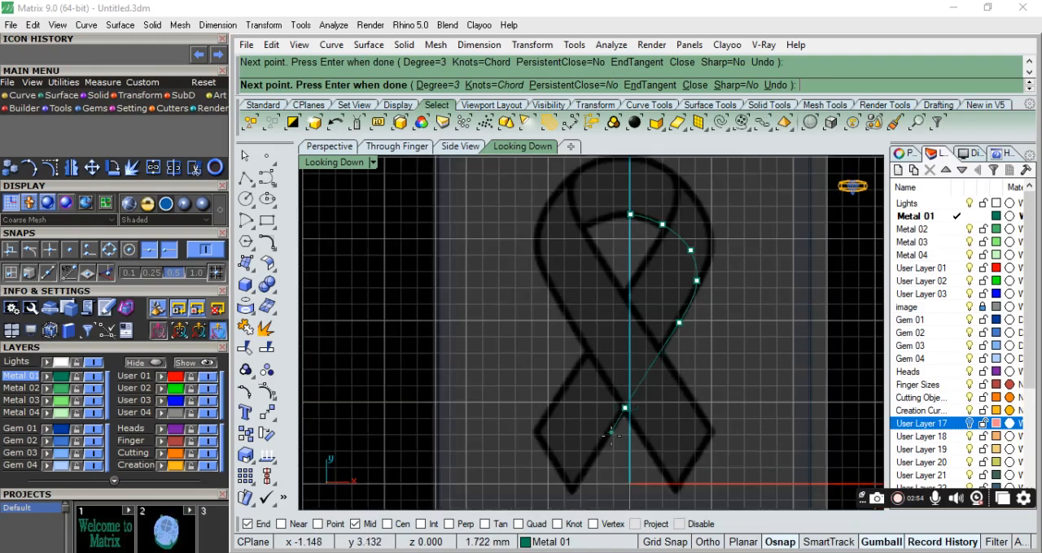
scroll(578, 472, "up", 6)
left_click(557, 503)
scroll(488, 439, "down", 4)
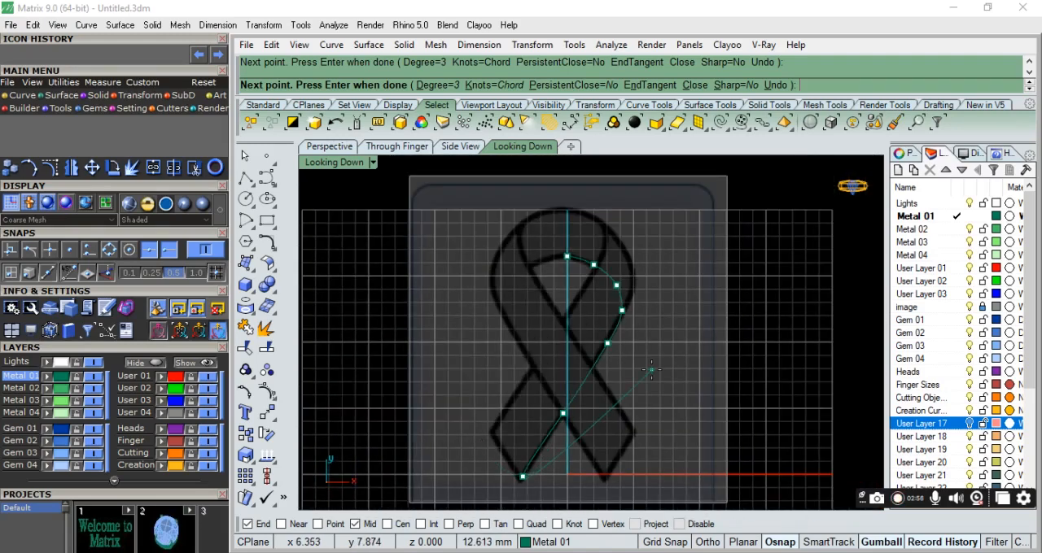
key("Return")
Show the traced curve's control points and nudge the point on the upper right of the loop slightly upward.
scroll(593, 321, "up", 7)
left_click(588, 320)
scroll(588, 320, "down", 4)
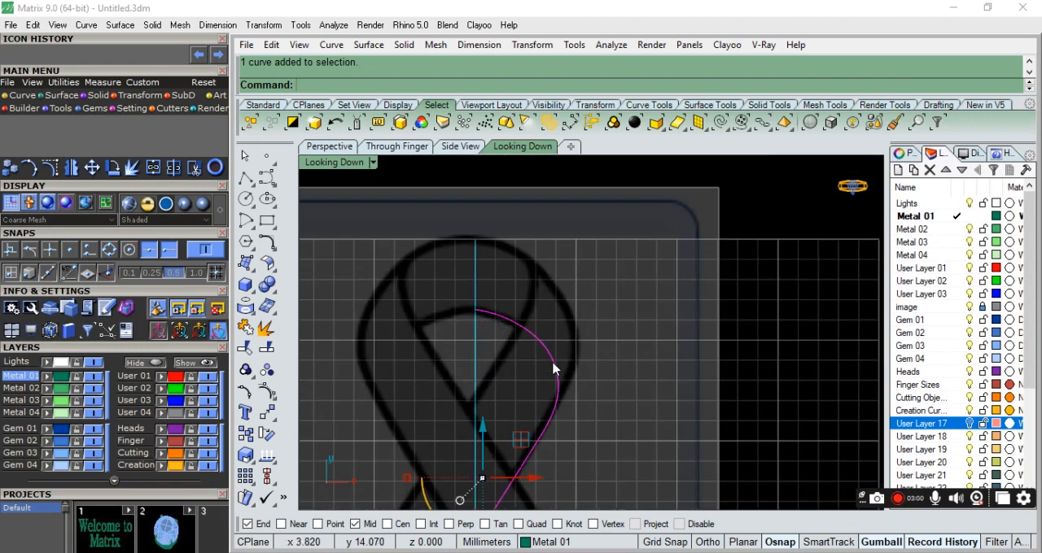
scroll(546, 342, "down", 2)
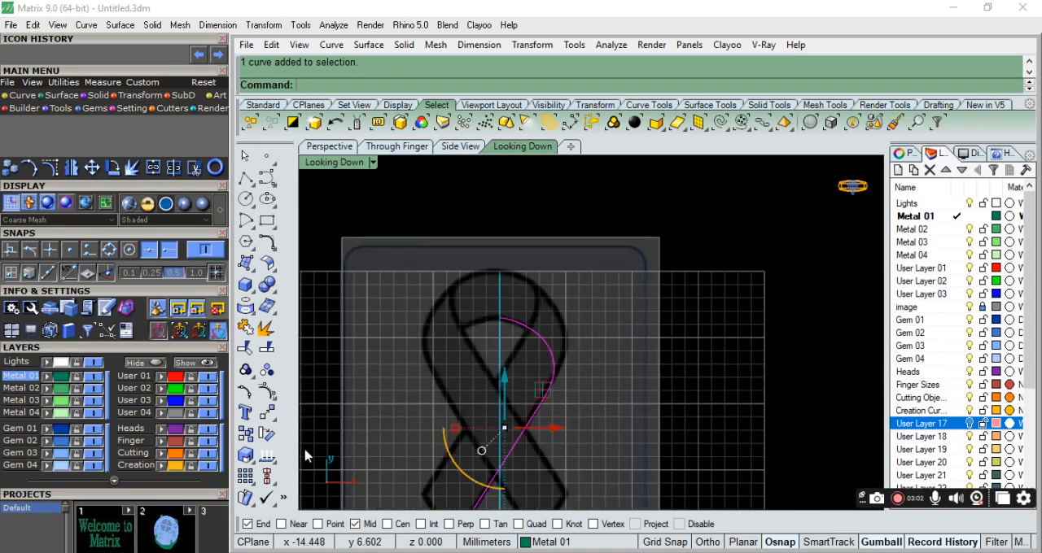
left_click(266, 394)
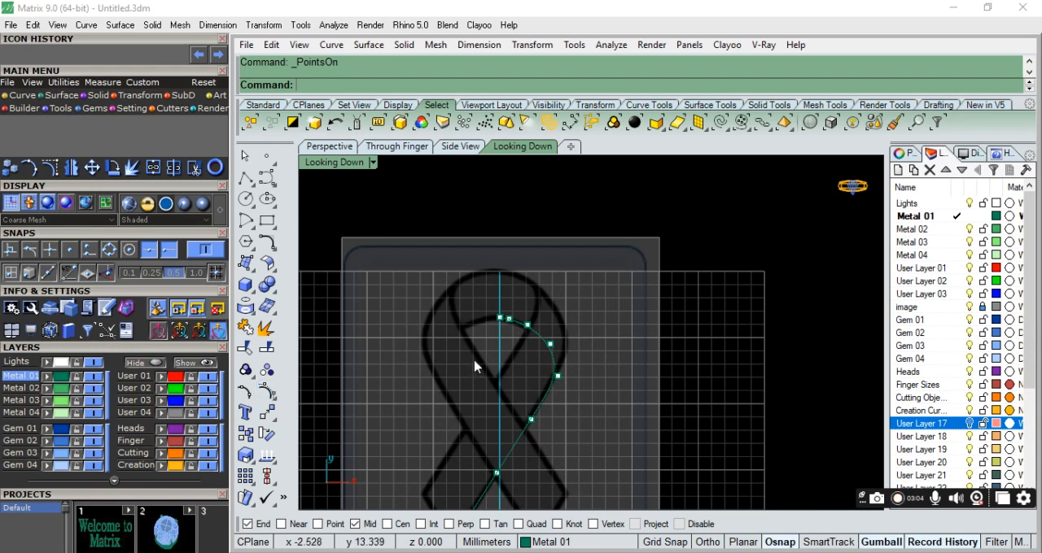
scroll(591, 353, "up", 5)
left_click(484, 397)
scroll(514, 390, "down", 5)
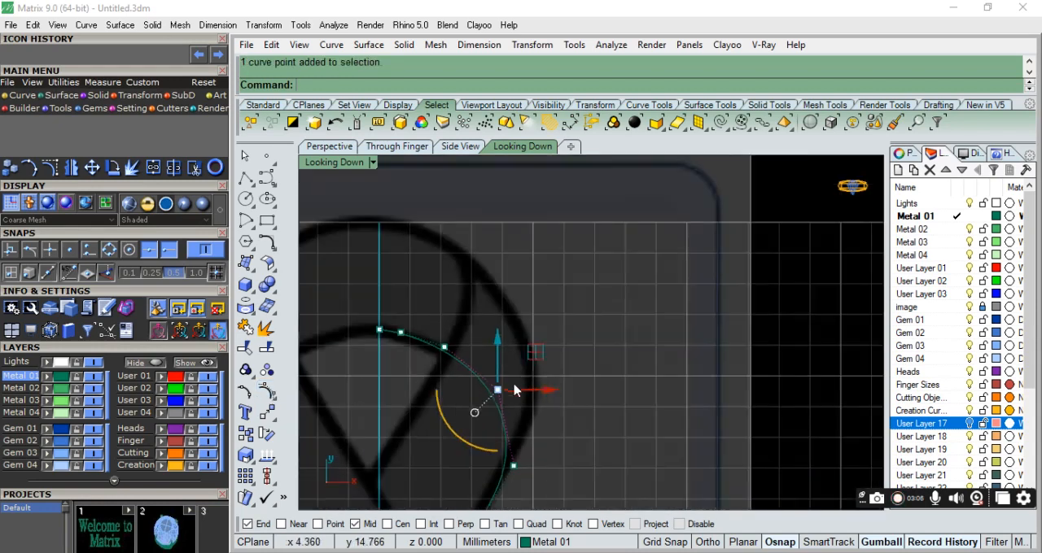
left_click_drag(533, 356, 533, 350)
scroll(577, 363, "down", 4)
Adjust the control point on the right side of the loop to smooth the curve against the ribbon's edge.
scroll(537, 435, "up", 4)
left_click(533, 416)
left_click_drag(569, 386, 561, 391)
scroll(605, 402, "down", 6)
left_click(617, 422)
scroll(546, 407, "down", 3)
scroll(529, 423, "up", 4)
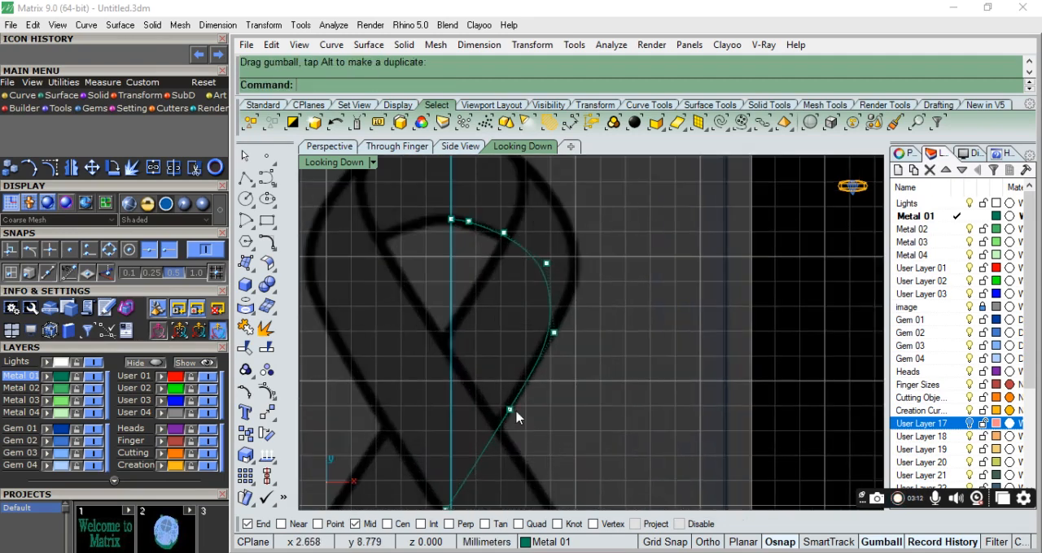
Shift the control point below the right loop slightly left to straighten the curve's run into the tail.
left_click(518, 417)
scroll(539, 412, "up", 5)
left_click_drag(546, 415, 542, 415)
left_click(613, 410)
scroll(539, 459, "down", 8)
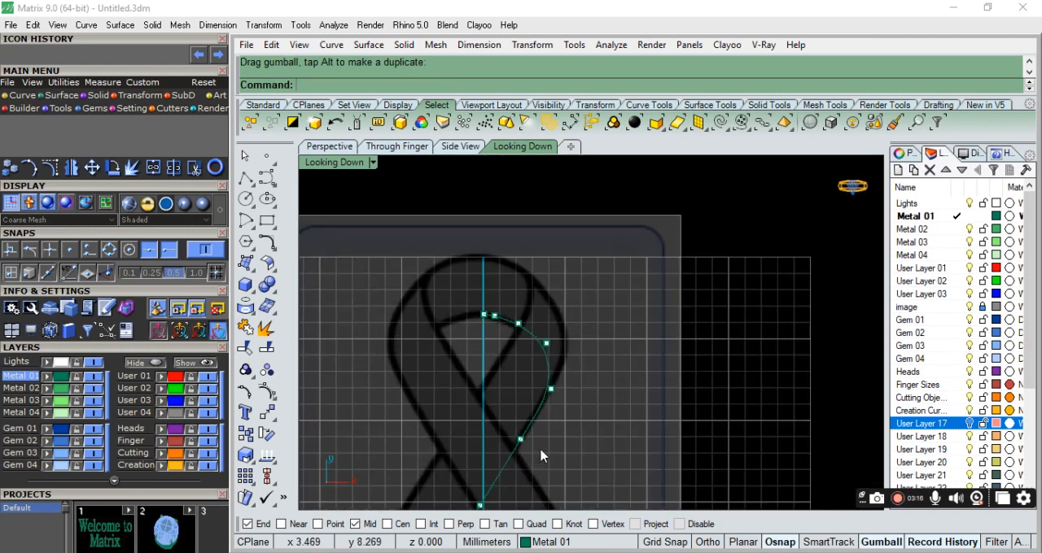
left_click(518, 324)
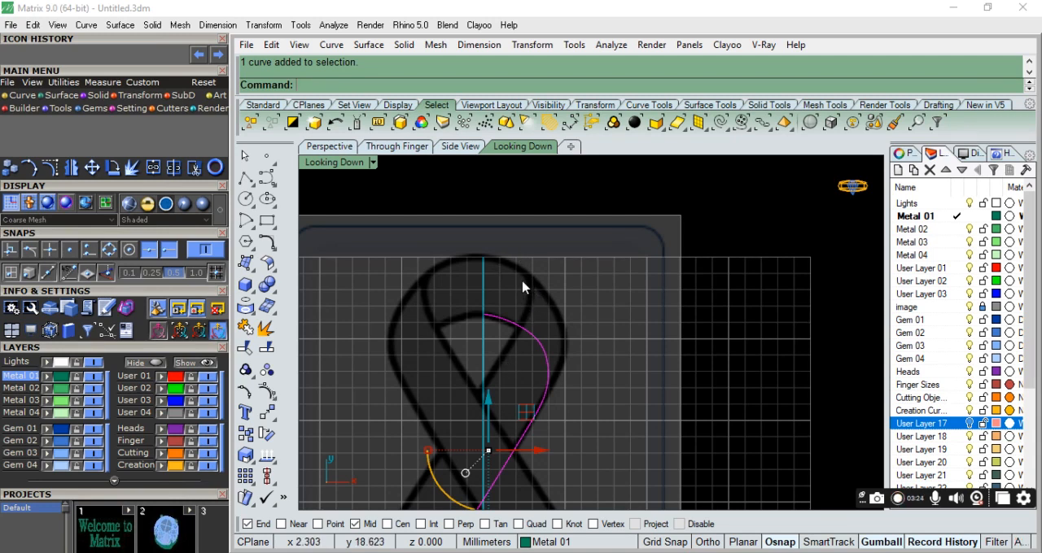
Start a second interpolated curve at the ribbon's top outer edge and trace the inner right fold down toward the V.
left_click(267, 178)
scroll(459, 241, "up", 5)
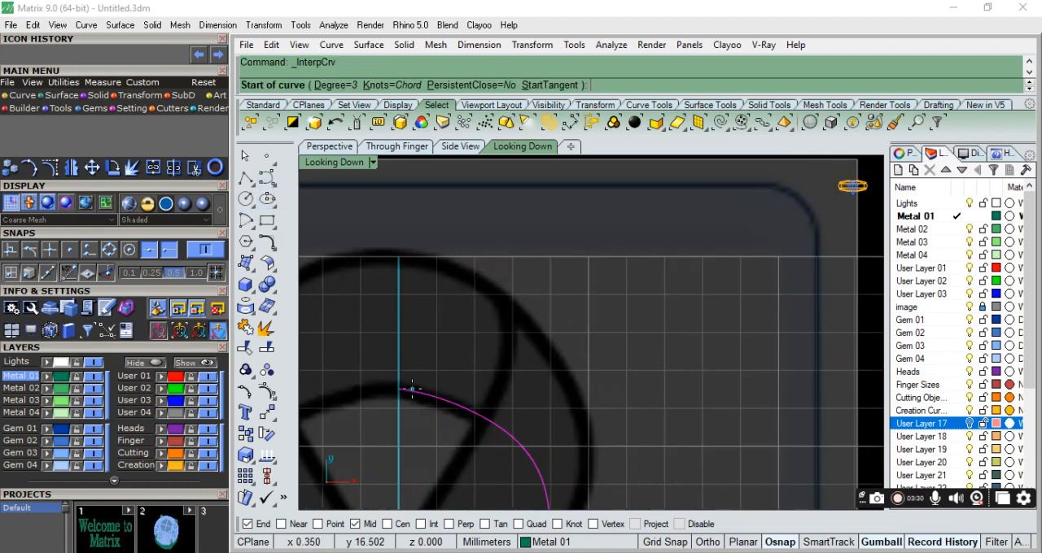
left_click(380, 252)
left_click(454, 262)
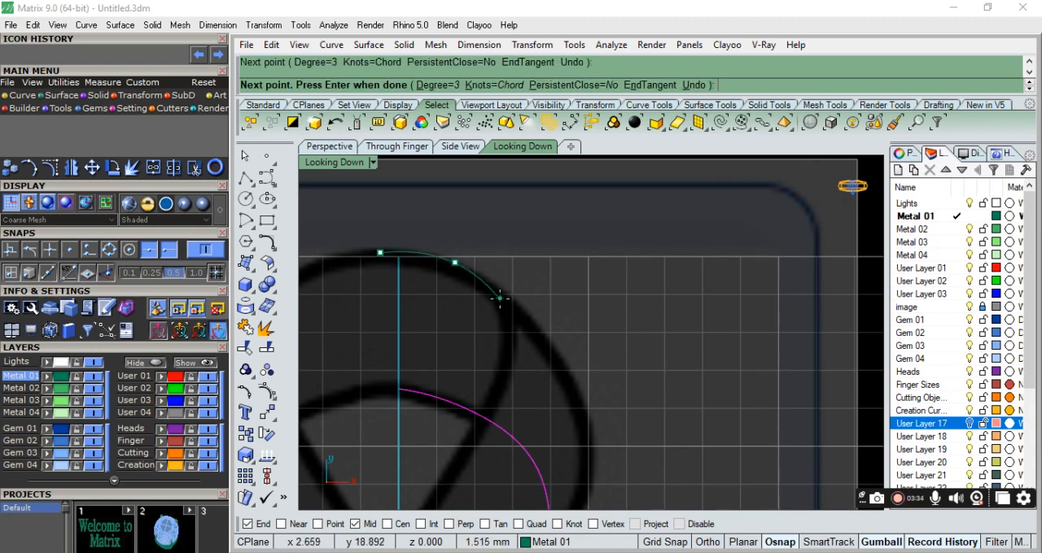
left_click(501, 307)
scroll(562, 269, "down", 3)
left_click(529, 340)
left_click(495, 393)
Continue the second curve along the diagonal band to the left tail's outer corner and finish it.
scroll(494, 393, "down", 3)
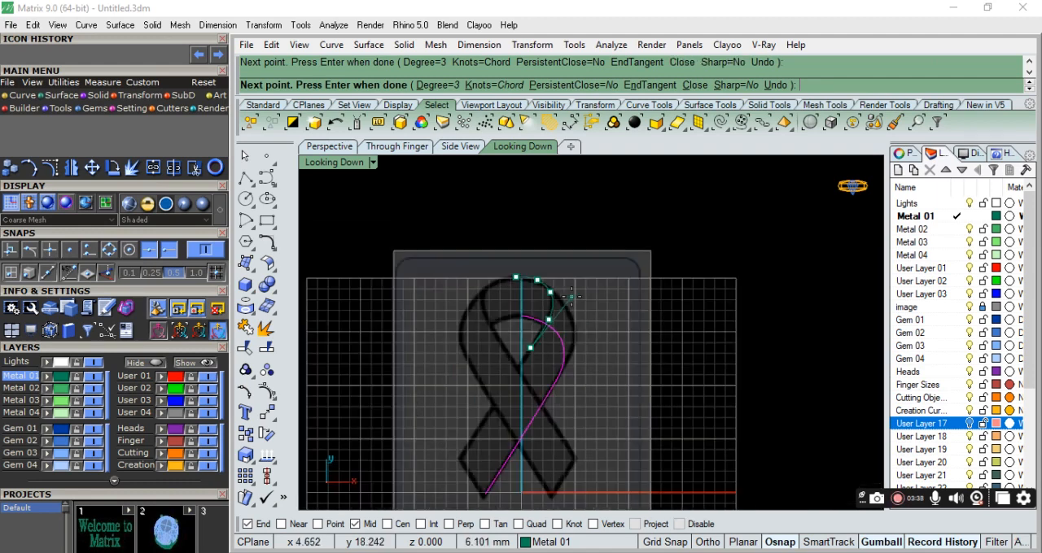
scroll(495, 387, "up", 3)
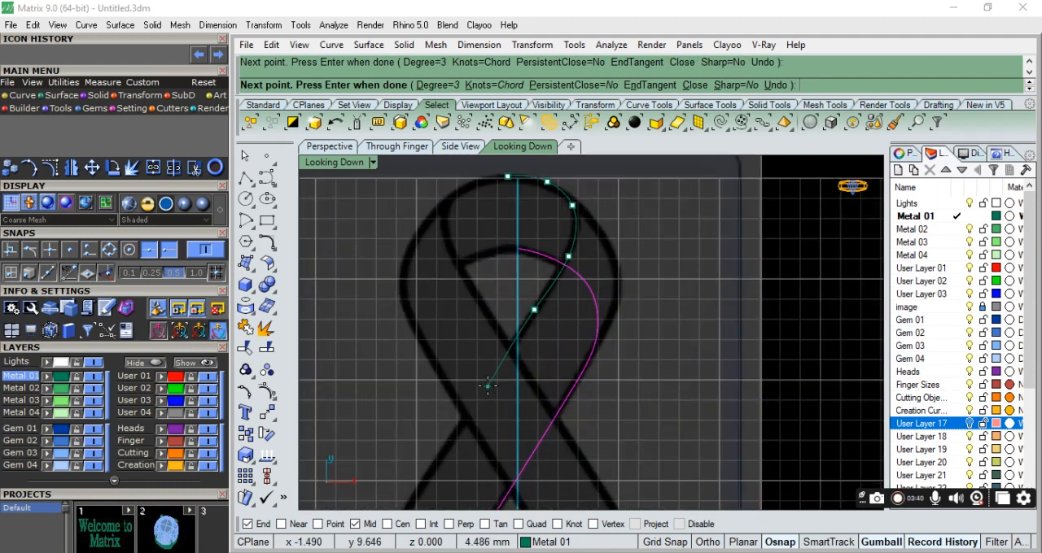
left_click(491, 383)
scroll(490, 389, "down", 3)
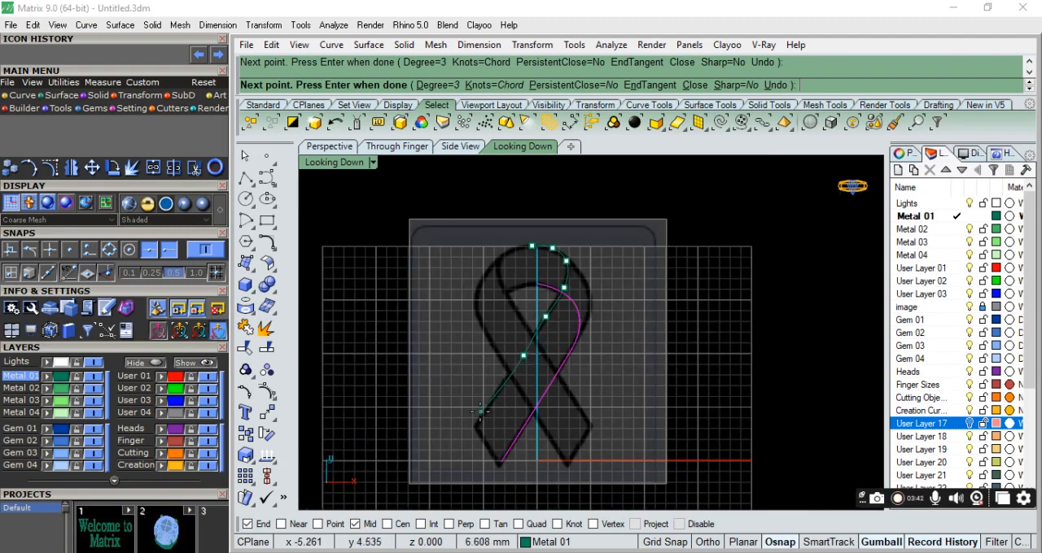
left_click(476, 424)
key("Return")
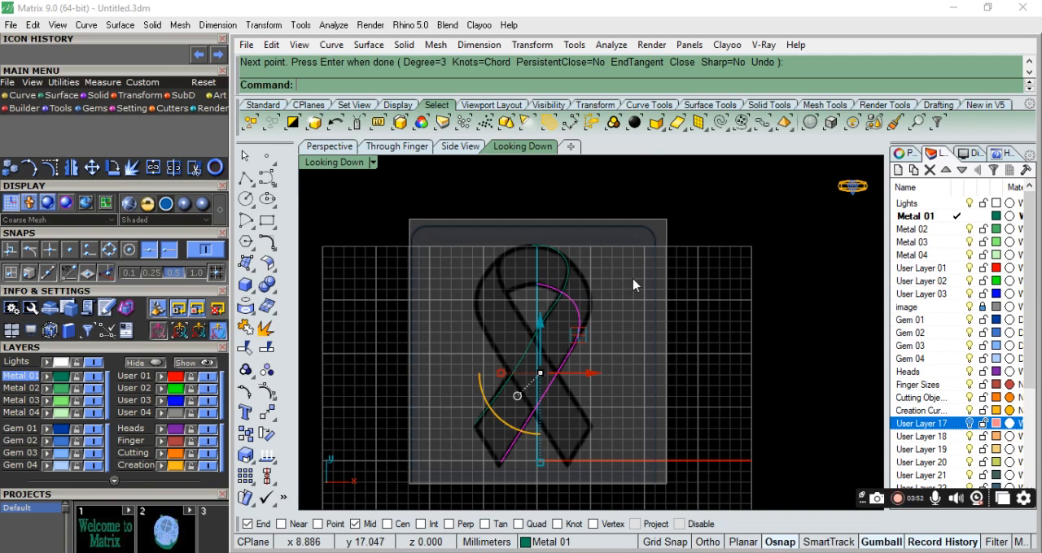
Show the second curve's control points and move the point near the V slightly right onto the band edge.
scroll(568, 317, "up", 5)
left_click(537, 321)
scroll(542, 263, "up", 3)
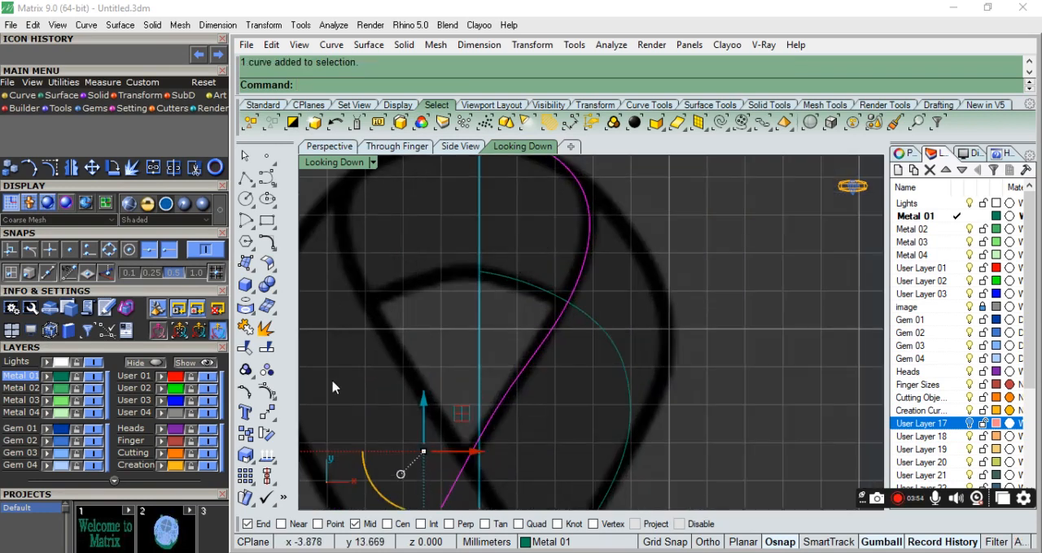
left_click(267, 393)
left_click(497, 397)
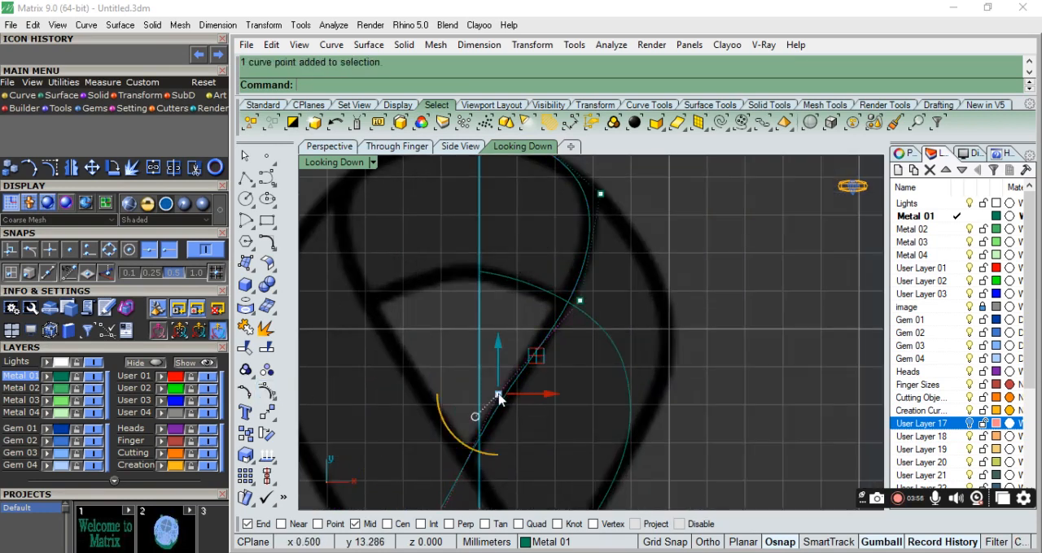
left_click_drag(547, 405, 561, 400)
scroll(551, 383, "down", 3)
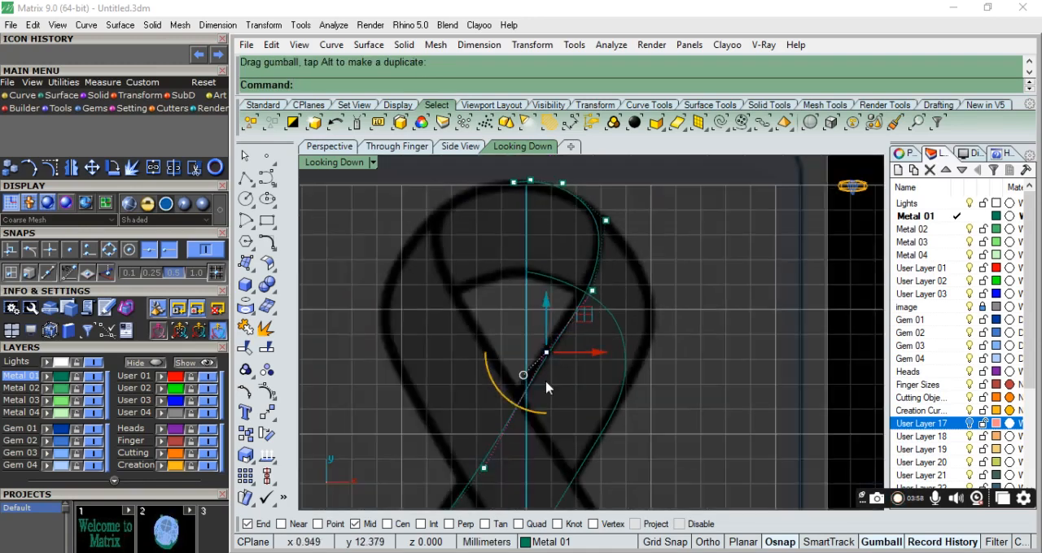
Move the second curve's control point just above the left tail slightly left to follow the band edge.
scroll(576, 338, "up", 3)
scroll(576, 335, "down", 4)
scroll(510, 407, "up", 4)
left_click(494, 384)
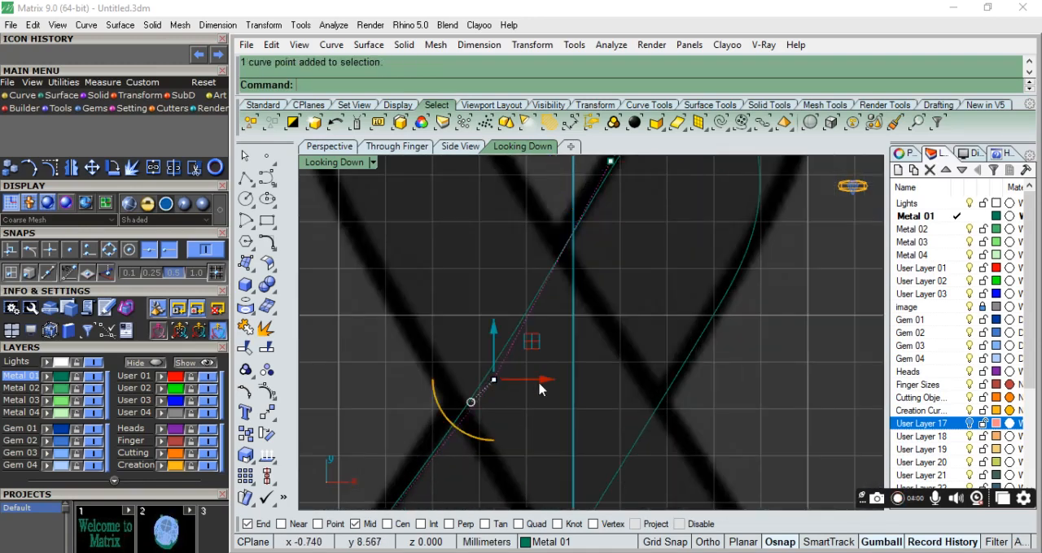
left_click_drag(540, 388, 521, 388)
scroll(472, 477, "down", 3)
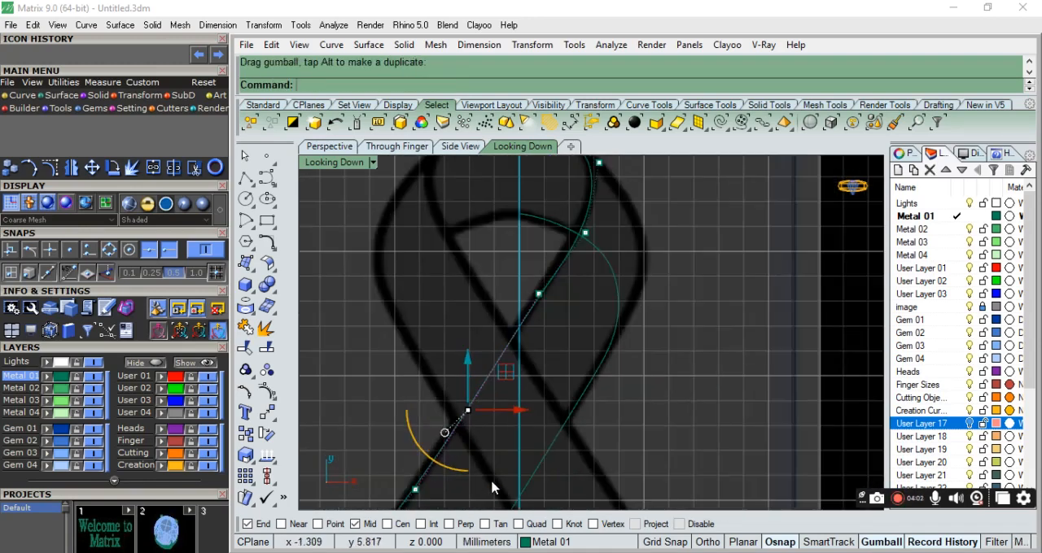
Shift the control point on the left tail slightly left to align the curve, and hide the control points.
scroll(604, 264, "down", 4)
scroll(529, 379, "up", 8)
left_click(516, 362)
left_click_drag(557, 360, 550, 361)
key("Escape")
scroll(484, 456, "down", 4)
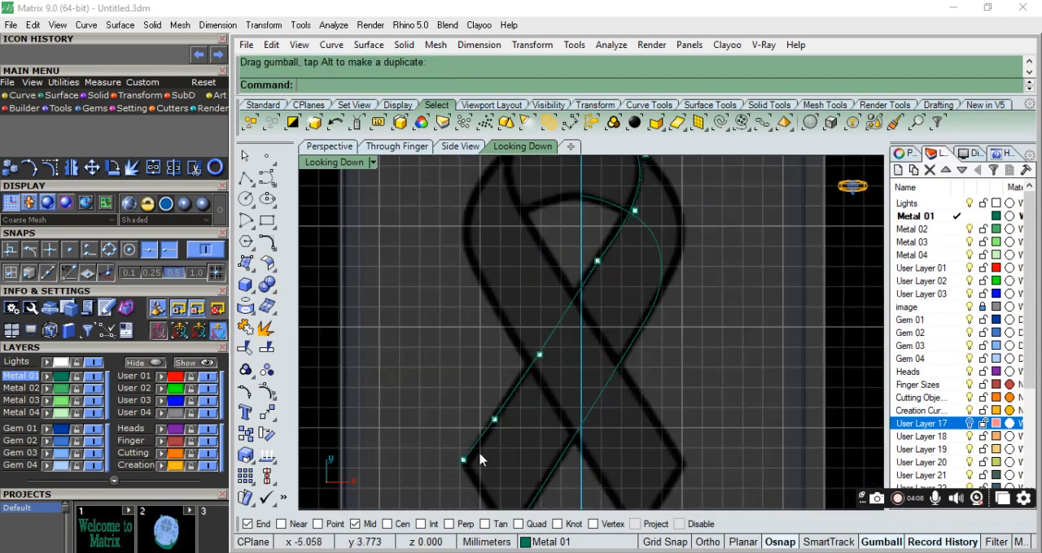
key("Escape")
scroll(586, 391, "down", 4)
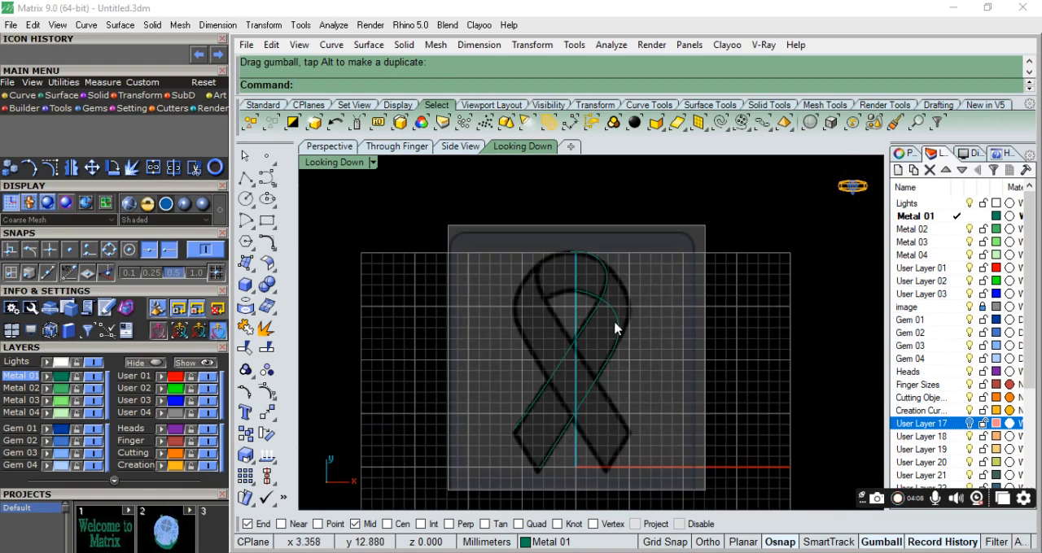
Move the second curve's control point near the V farther down along the band edge, and hide the control points.
scroll(610, 342, "up", 8)
left_click(559, 364)
scroll(555, 366, "up", 4)
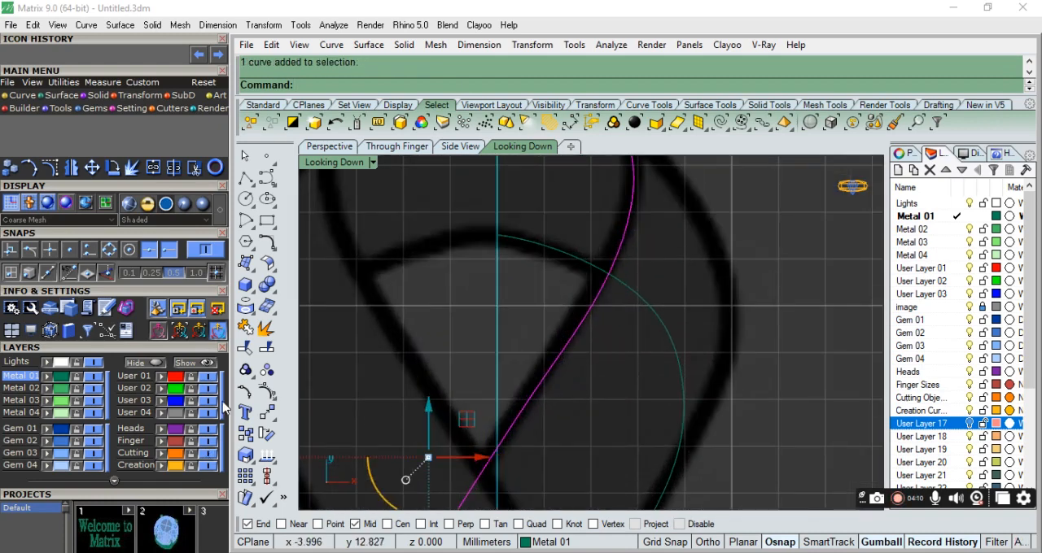
left_click(269, 394)
scroll(526, 353, "down", 3)
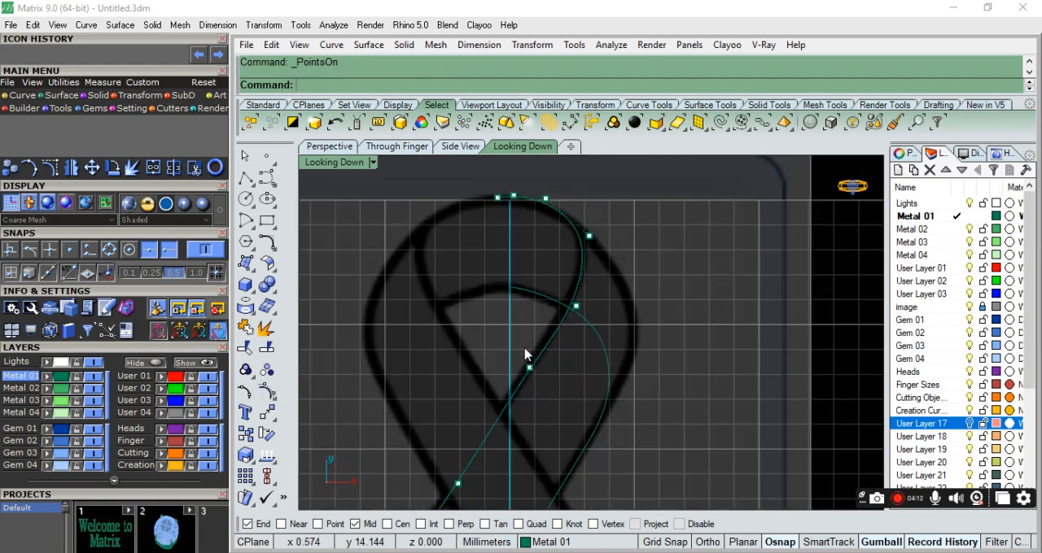
scroll(533, 363, "up", 3)
left_click(529, 341)
scroll(527, 358, "down", 3)
left_click_drag(560, 325, 591, 330)
scroll(566, 272, "up", 3)
left_click(557, 377)
scroll(618, 346, "down", 3)
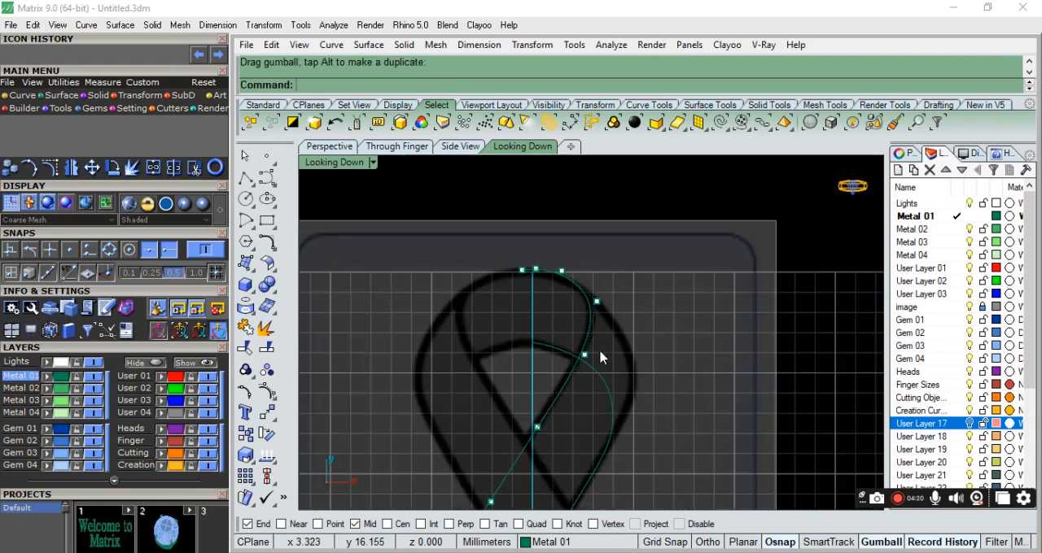
scroll(644, 305, "down", 4)
scroll(659, 334, "up", 3)
scroll(602, 310, "down", 2)
scroll(611, 399, "up", 2)
key("Escape")
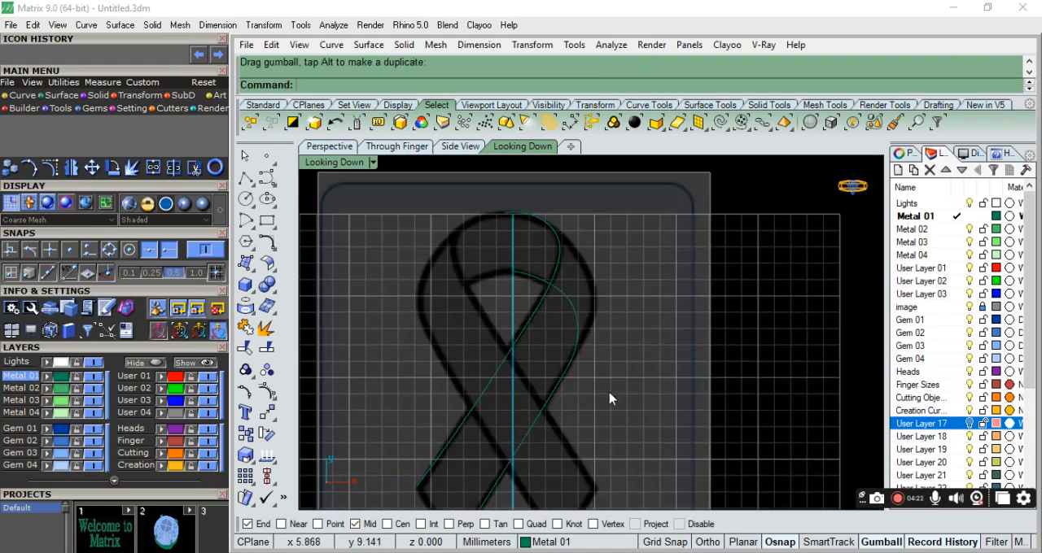
Switch to the perspective view and select the second curve, which runs from the loop's top to the left tail's outer corner.
left_click(315, 150)
scroll(631, 414, "down", 4)
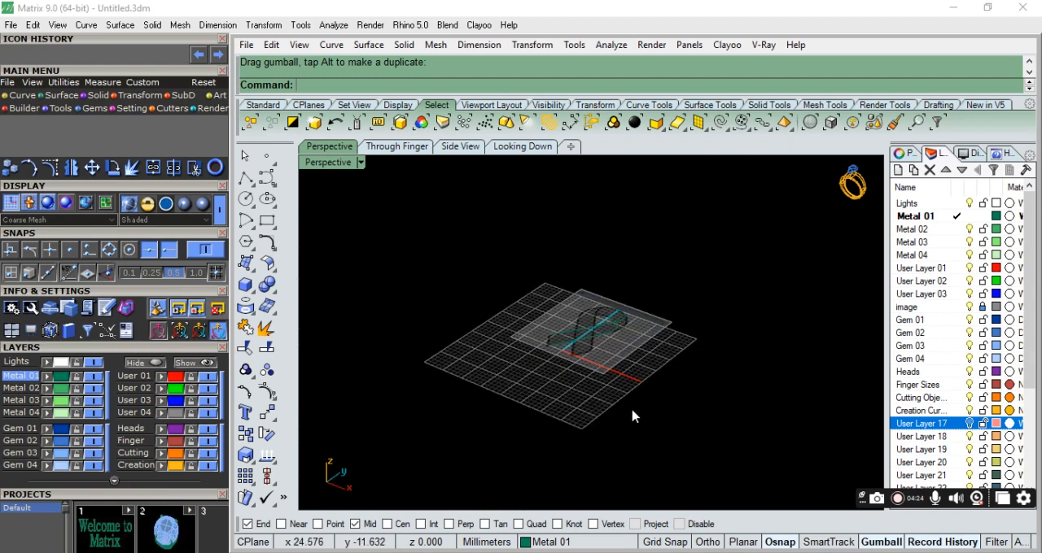
scroll(626, 306, "up", 6)
left_click(567, 376)
scroll(505, 362, "up", 2)
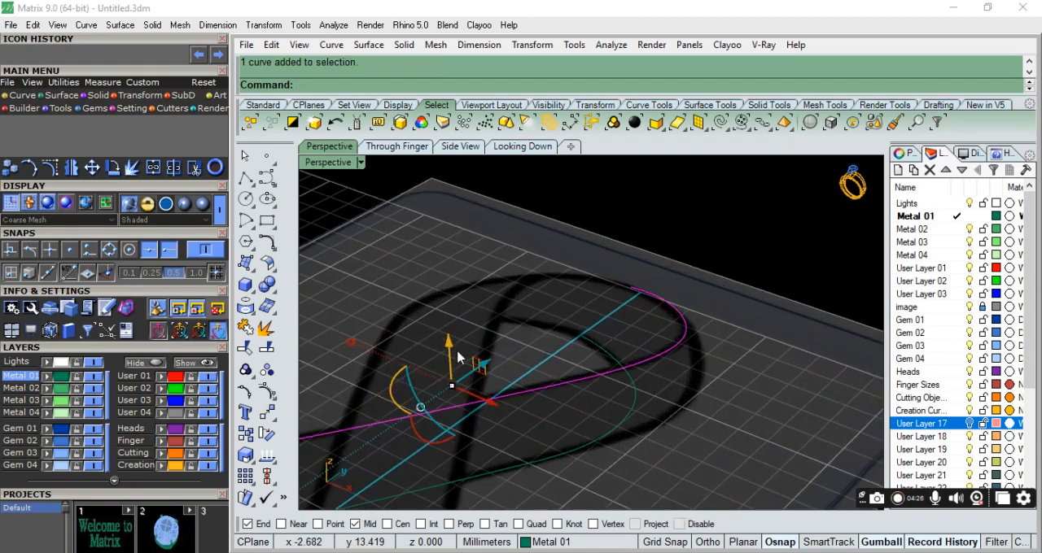
Try raising the selected curve vertically above the reference image by freehand, and undo the move.
left_click_drag(447, 348, 459, 298)
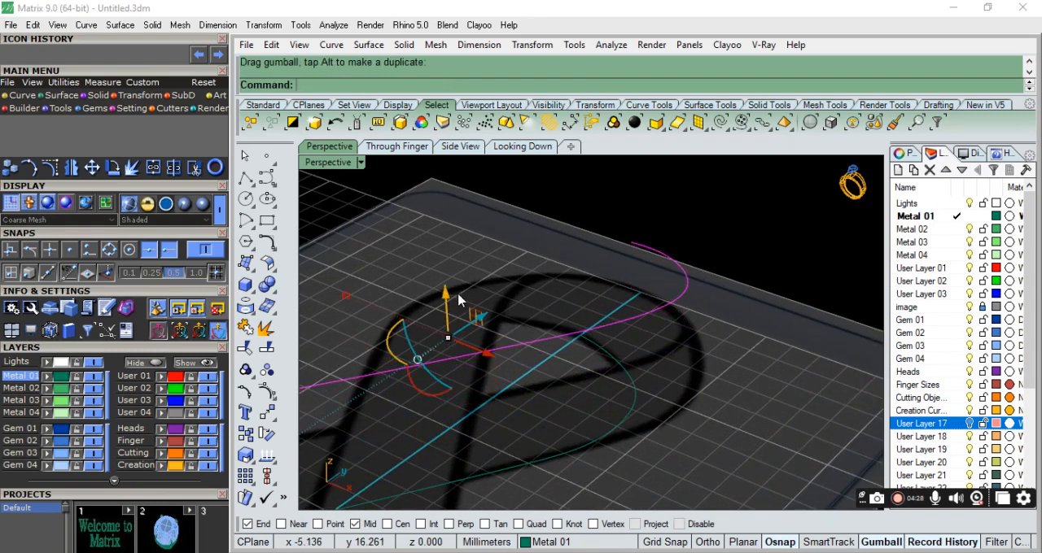
scroll(694, 431, "down", 2)
right_click_drag(694, 431, 654, 341)
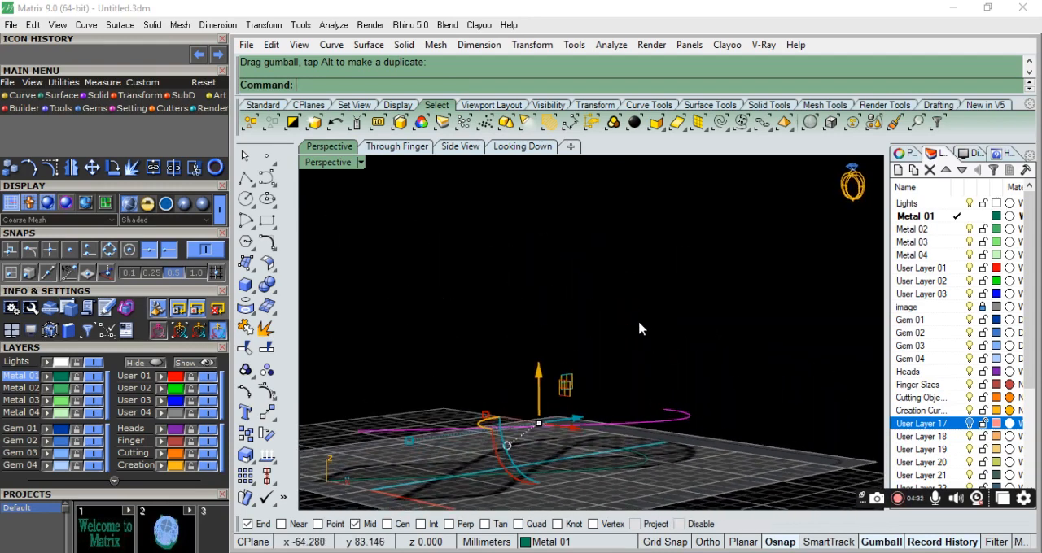
key("ctrl+z")
Raise the second curve vertically above the reference image by an exact distance and deselect it.
left_click(531, 418)
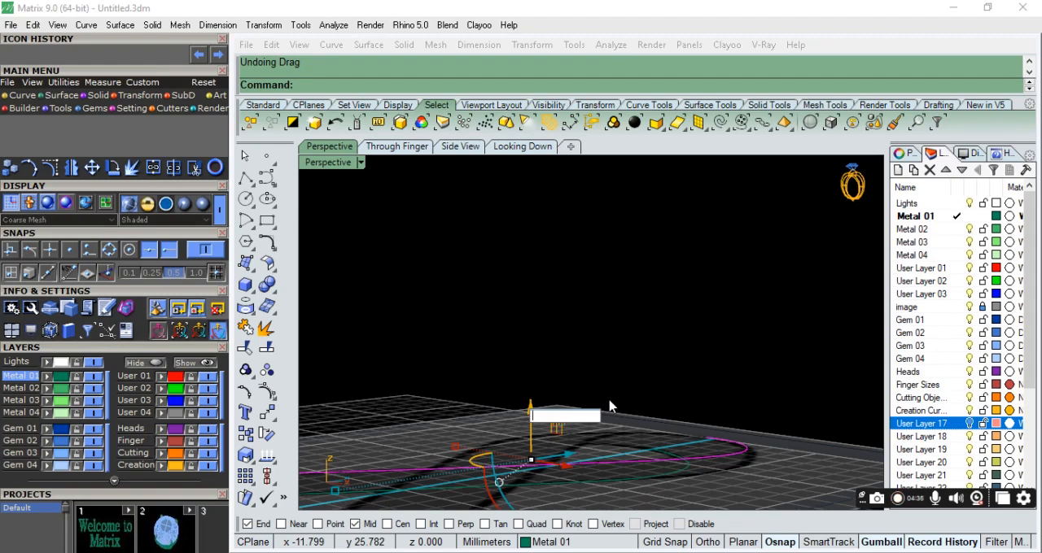
key("Return")
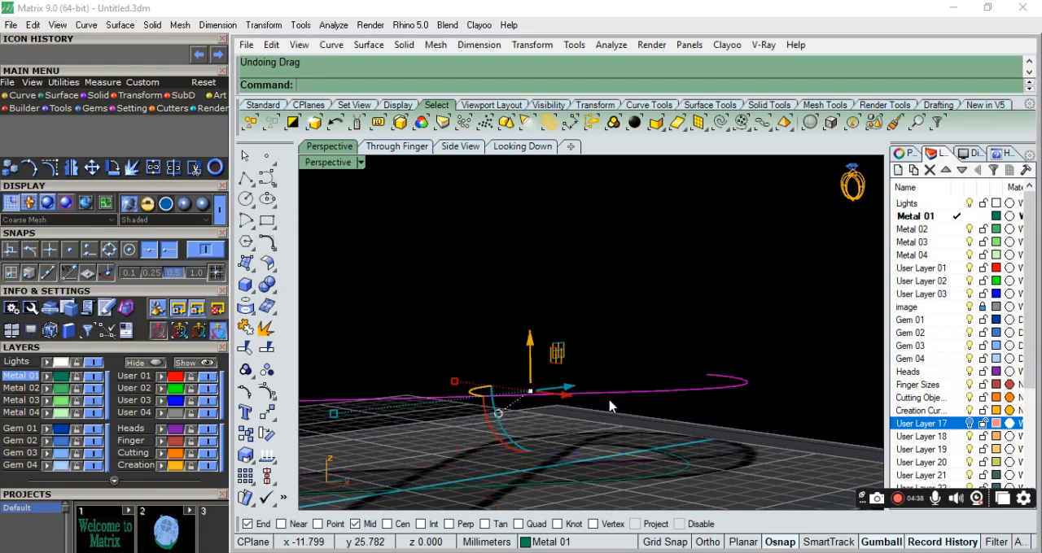
left_click(635, 364)
scroll(632, 363, "down", 5)
right_click_drag(633, 363, 719, 429)
scroll(591, 372, "down", 2)
scroll(591, 372, "up", 6)
right_click_drag(591, 372, 309, 147)
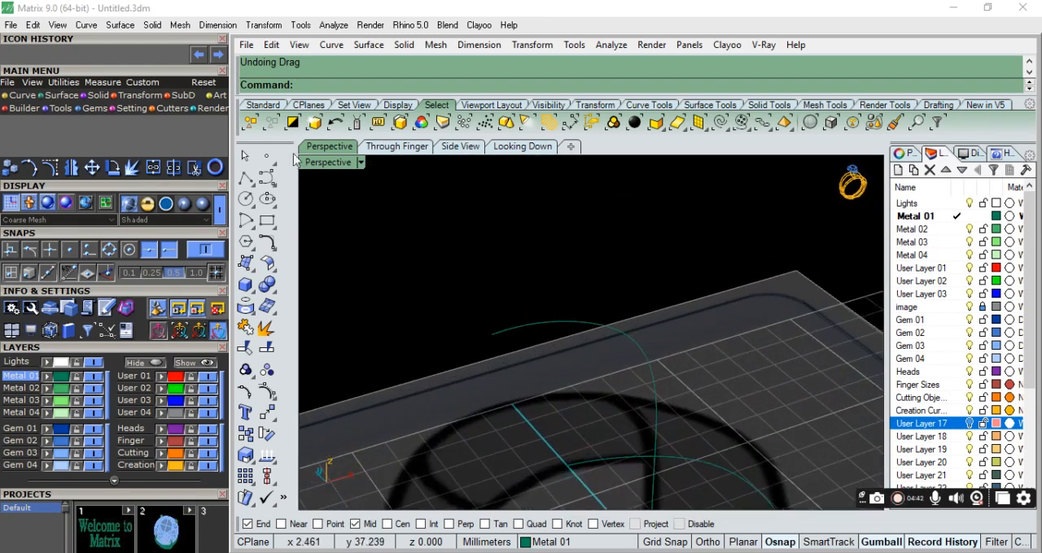
Draw a polyline joining the raised curve's end at the loop top to the lower curve's upper end.
left_click(245, 179)
left_click(491, 335)
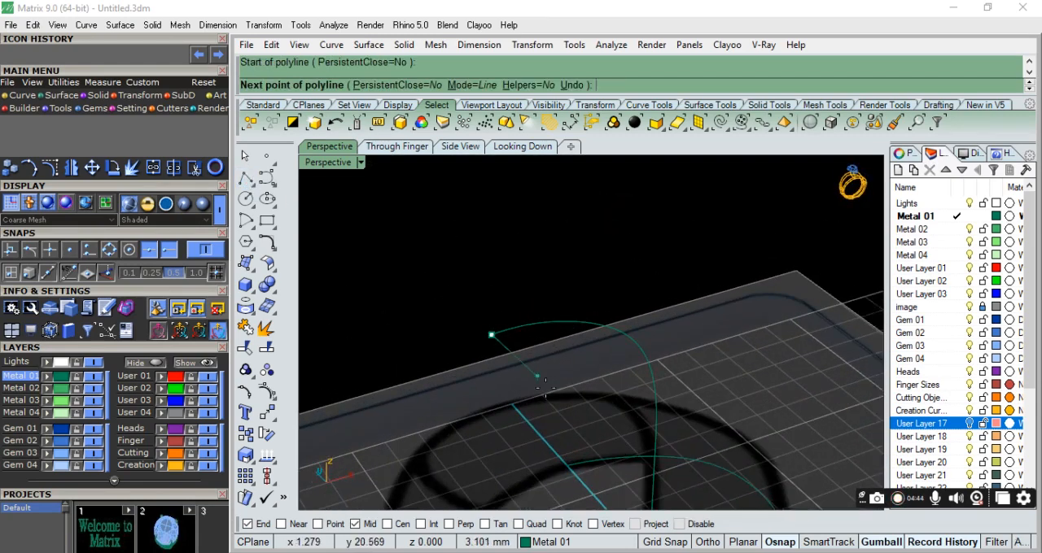
left_click(570, 466)
key("Return")
scroll(530, 344, "down", 5)
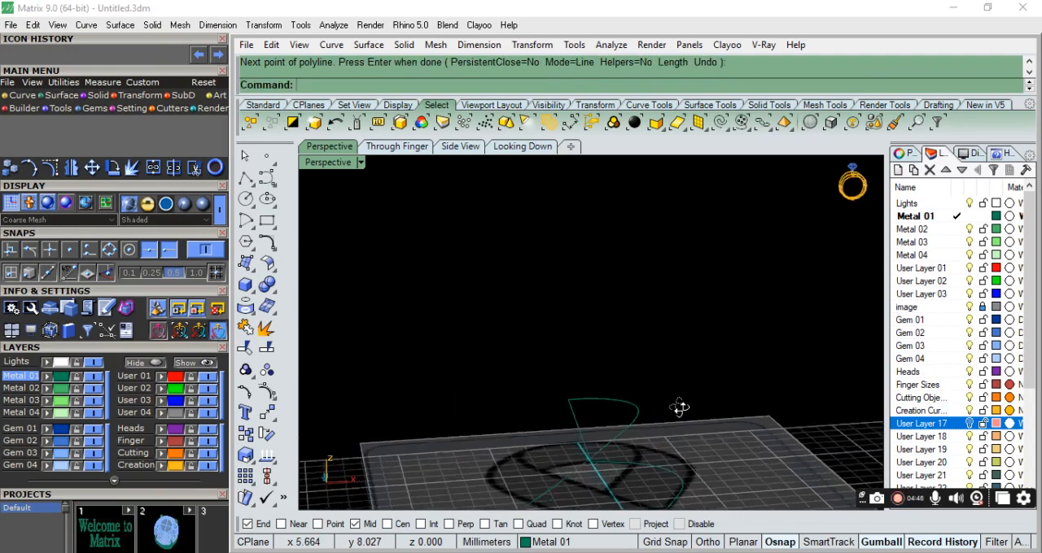
Draw another polyline joining the ends of the raised and lower curves at the left tail.
scroll(639, 424, "up", 5)
right_click(631, 439)
right_click_drag(631, 440, 545, 423)
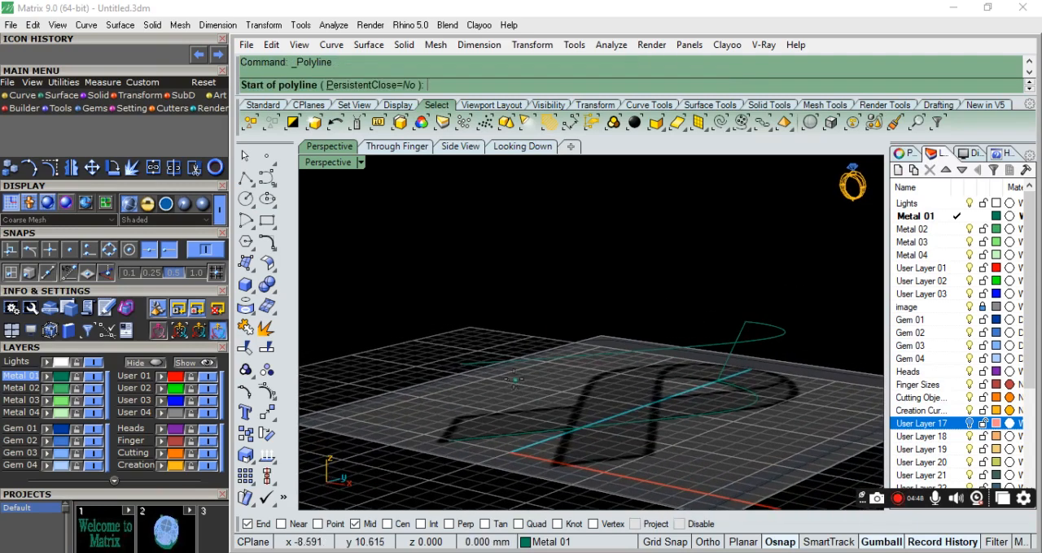
left_click(459, 364)
left_click(446, 436)
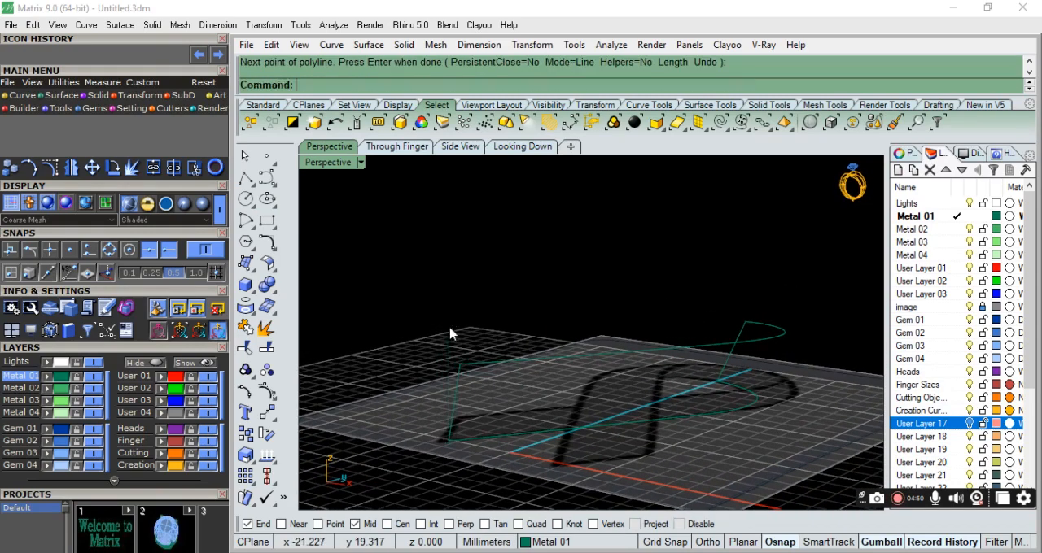
key("Return")
Create a Sweep 2 Rails surface along the raised and lower curves, using both connecting lines as unsimplified cross sections.
scroll(538, 354, "down", 4)
mouse_move(538, 355)
right_mouse_down()
mouse_move(691, 442)
mouse_move(569, 274)
mouse_move(676, 430)
mouse_move(616, 389)
mouse_move(675, 411)
mouse_move(691, 355)
mouse_move(724, 436)
right_mouse_up()
scroll(569, 274, "up", 7)
scroll(616, 389, "down", 6)
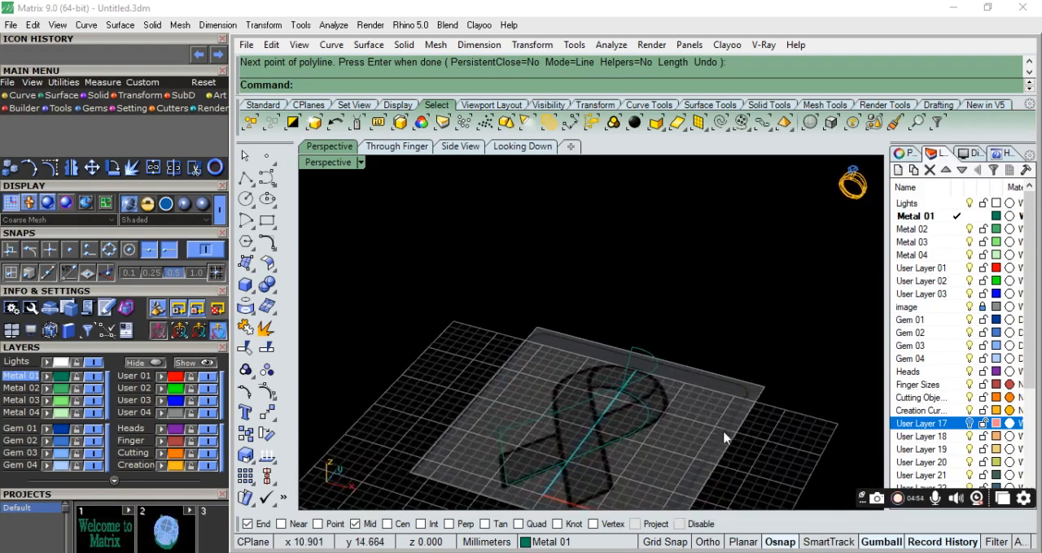
scroll(636, 444, "up", 5)
type("Swe")
left_click(325, 112)
left_click(603, 355)
left_click(641, 425)
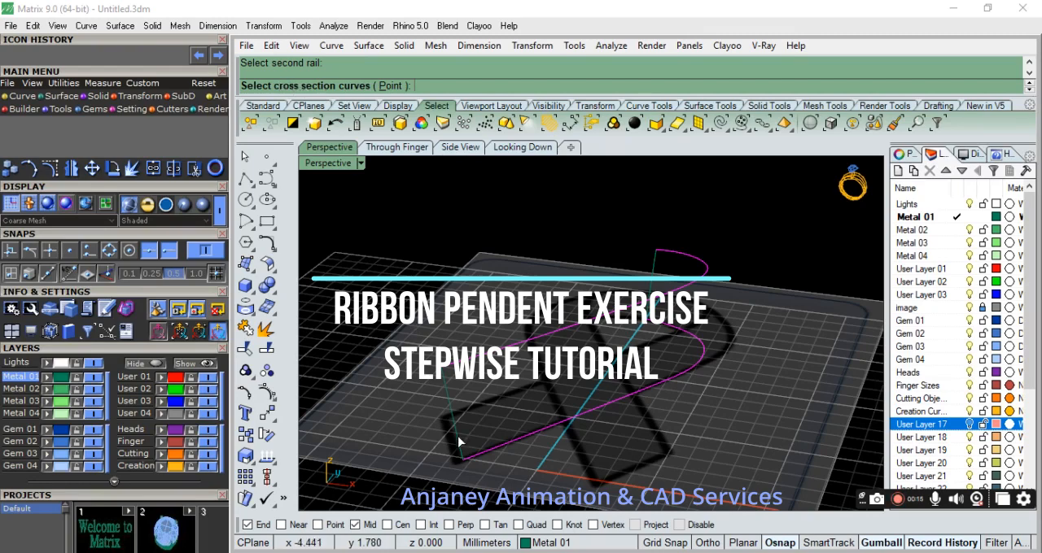
left_click(453, 404)
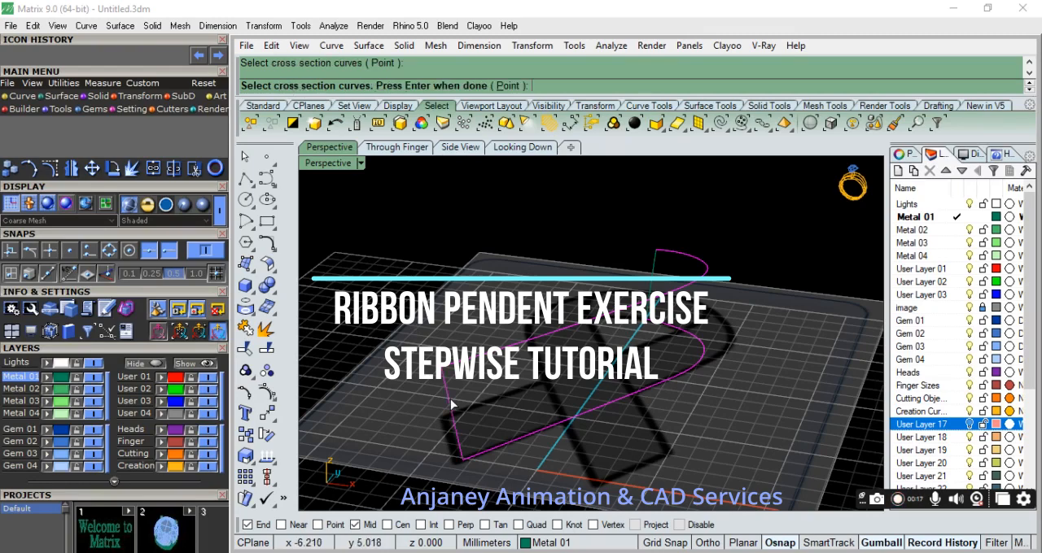
left_click(651, 271)
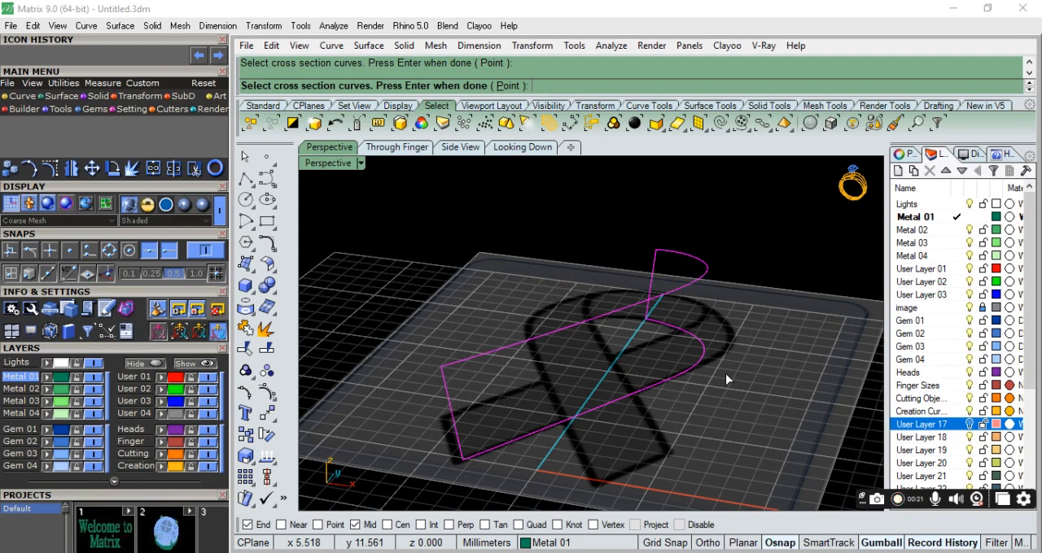
key("Return")
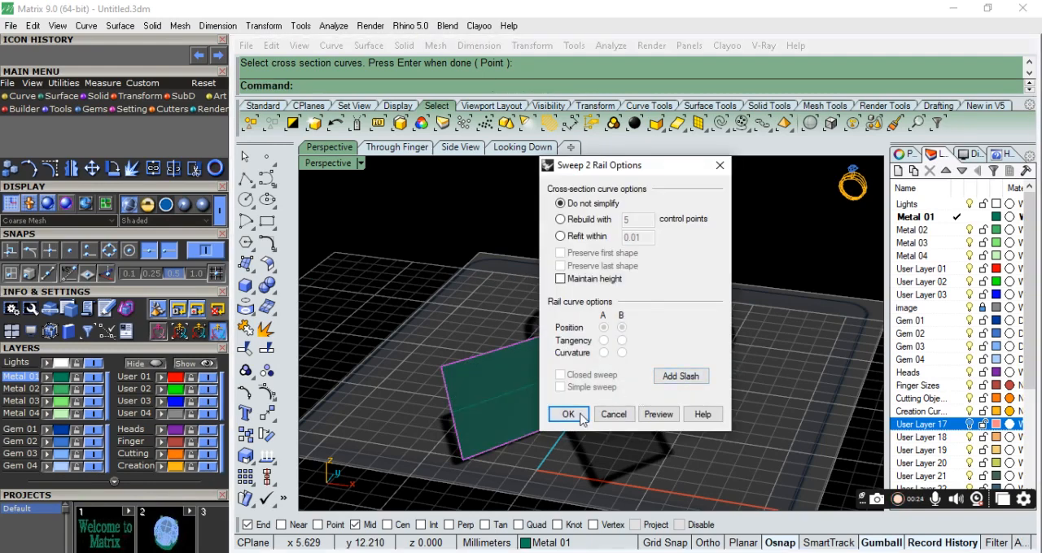
left_click(568, 415)
Start OffsetSrf on the swept ribbon surface with Solid=Yes and flip the offset direction of the whole surface.
mouse_move(529, 418)
right_mouse_down()
mouse_move(658, 356)
mouse_move(740, 402)
mouse_move(671, 510)
mouse_move(568, 470)
mouse_move(516, 421)
right_mouse_up()
left_click(648, 341)
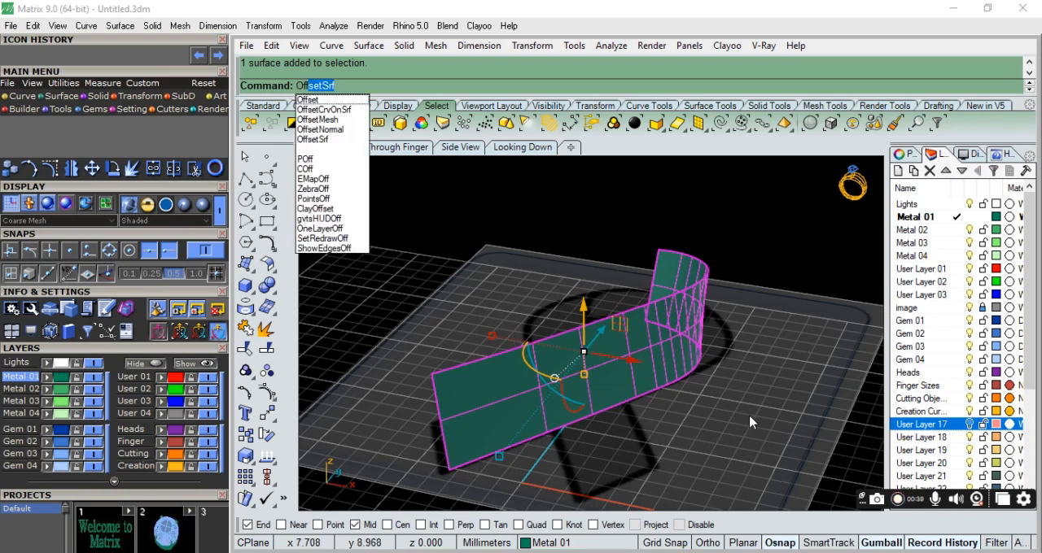
key("Return")
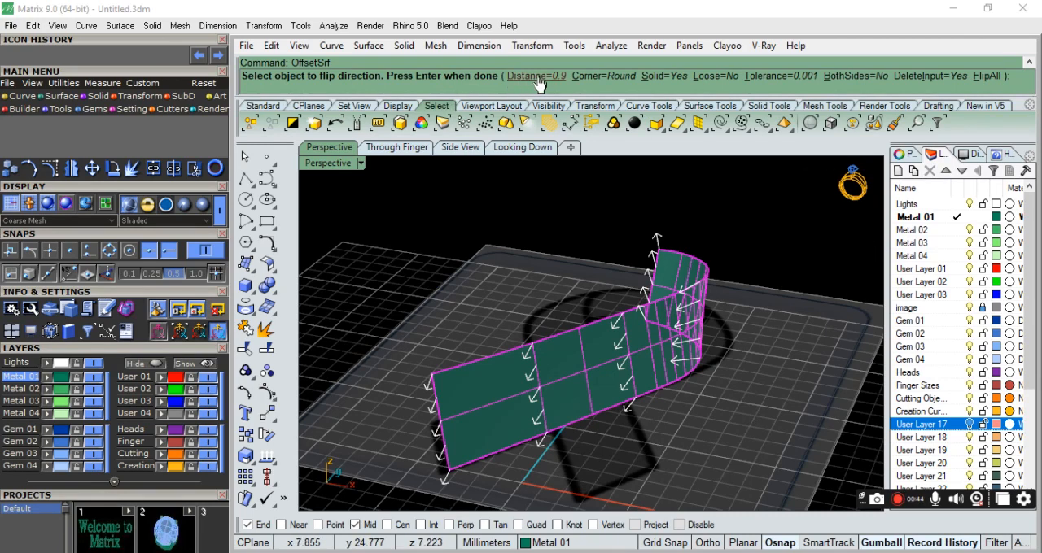
right_click_drag(658, 385, 734, 385)
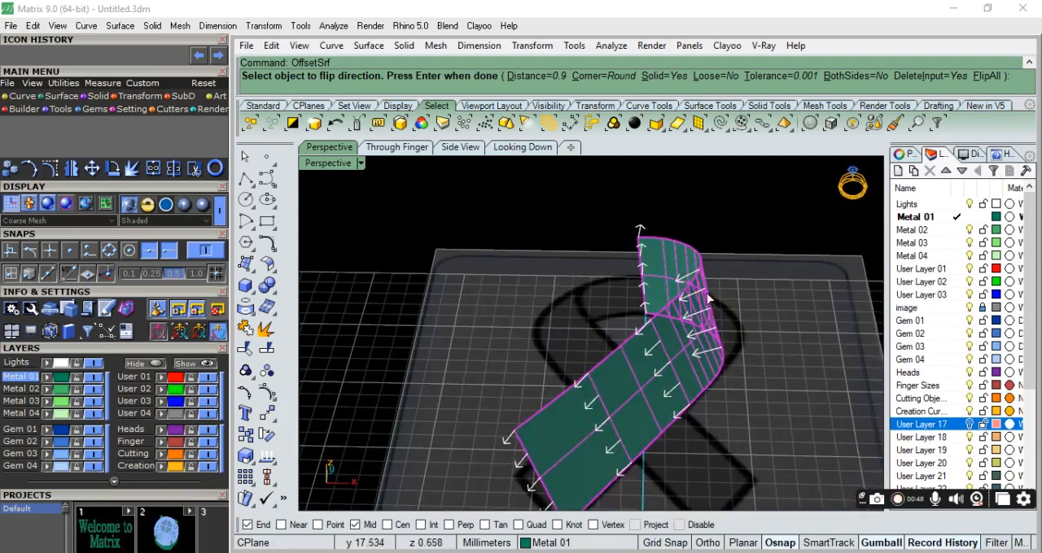
right_click_drag(645, 305, 246, 286)
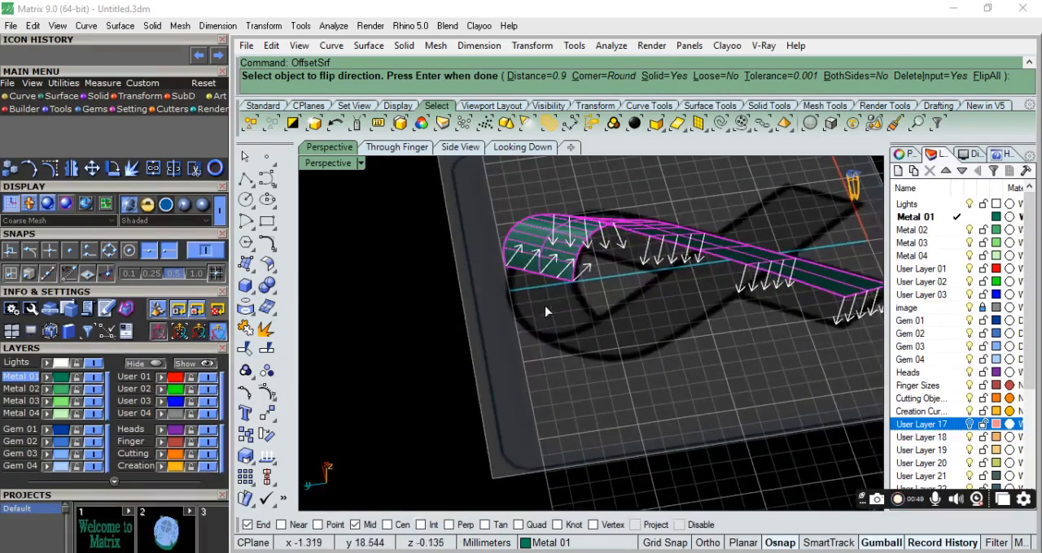
scroll(570, 245, "up", 10)
right_click_drag(623, 350, 628, 322)
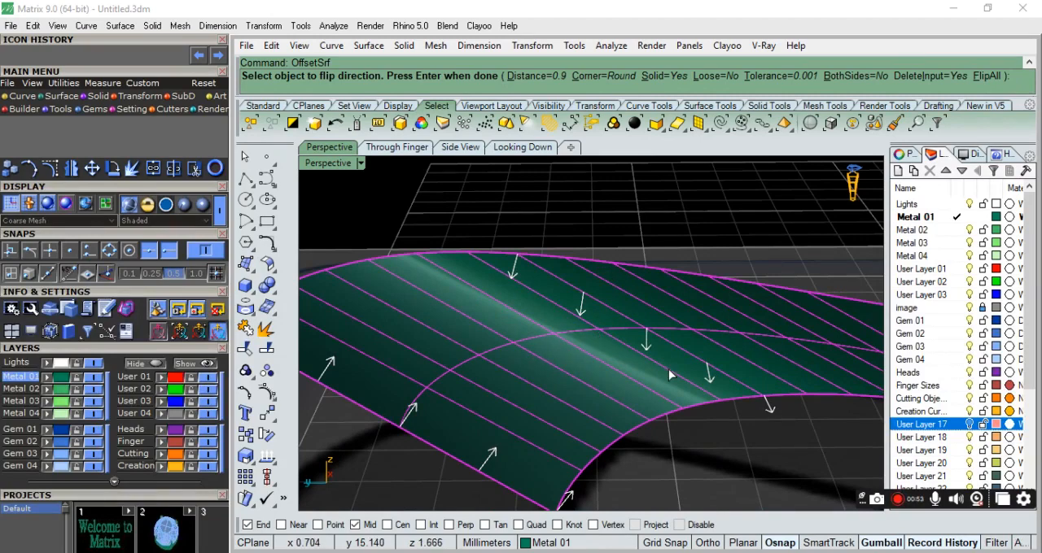
right_click_drag(604, 354, 643, 387)
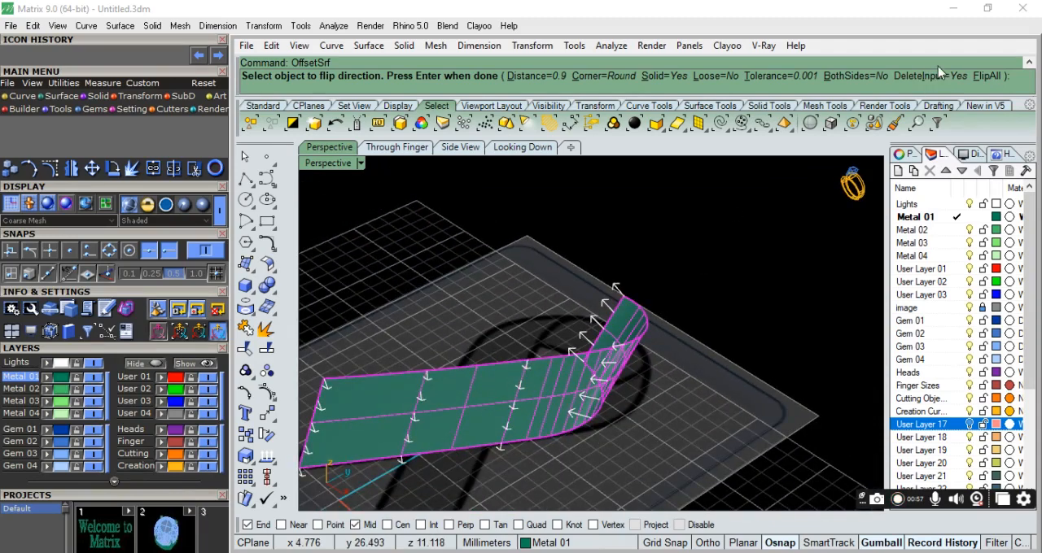
left_click(987, 77)
right_click_drag(473, 436, 596, 391)
Set the offset distance to 1.1 mm and create the thickened ribbon solid.
key("Return")
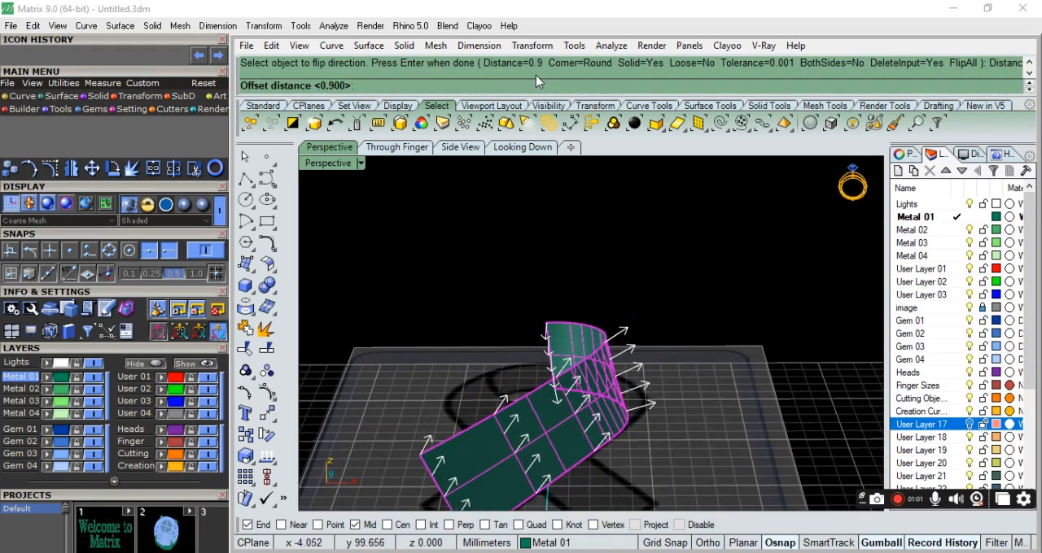
type("1.1")
key("Return")
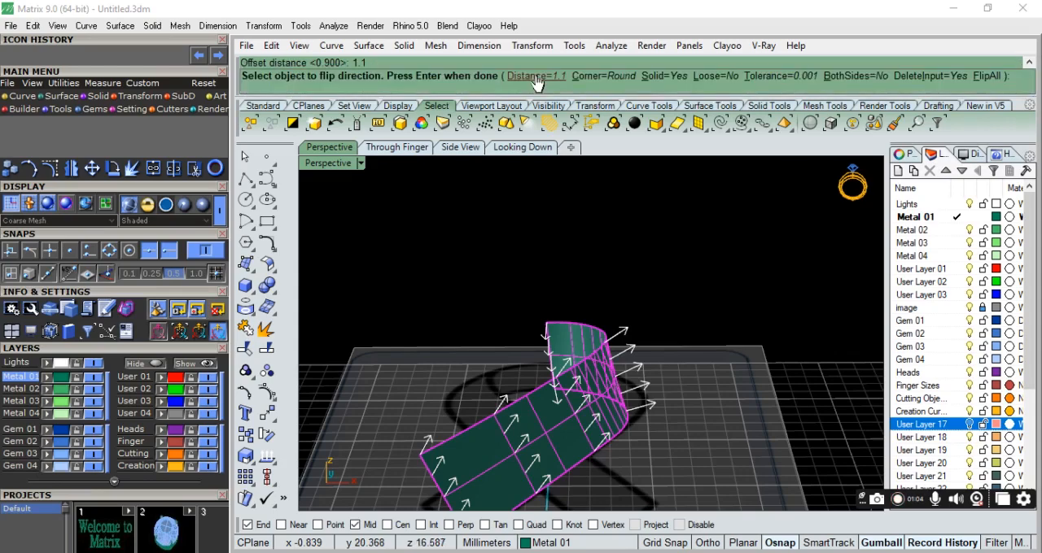
right_click(503, 281)
left_click(621, 341)
right_click_drag(537, 386, 692, 342)
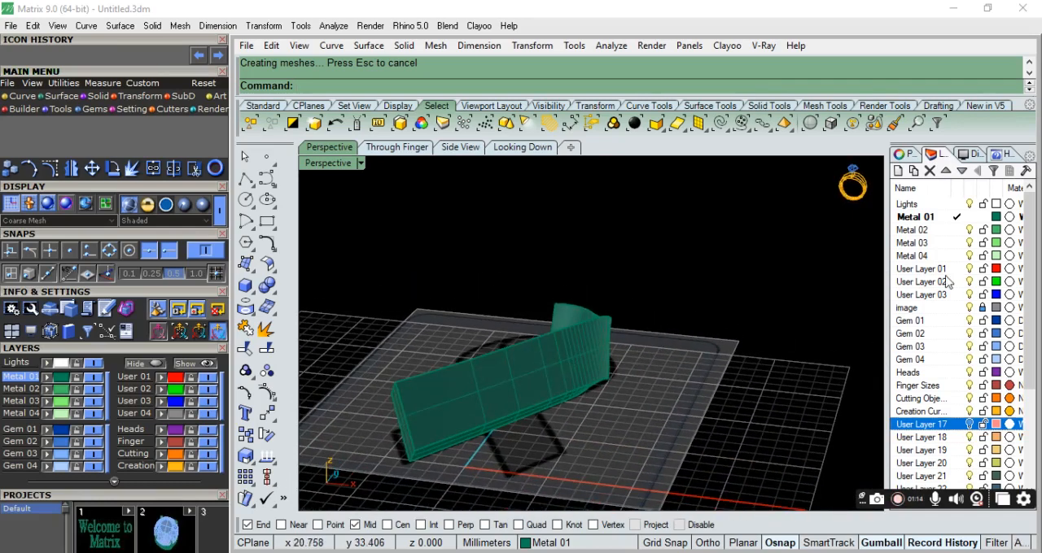
Unlock the image layer to move the reference picture slightly down beneath the ribbon solid, and lock the layer again.
left_click(983, 308)
left_click(672, 448)
right_click_drag(672, 449, 651, 356)
left_click_drag(516, 329, 513, 329)
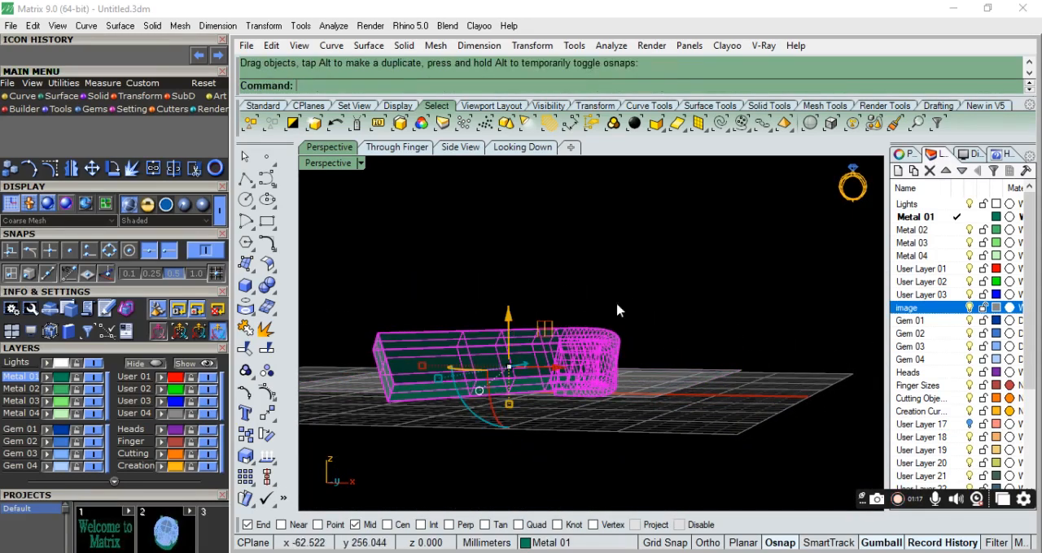
key("ctrl+z")
left_click(668, 375)
left_click_drag(515, 332, 513, 352)
left_click(627, 326)
right_click_drag(628, 325, 608, 452)
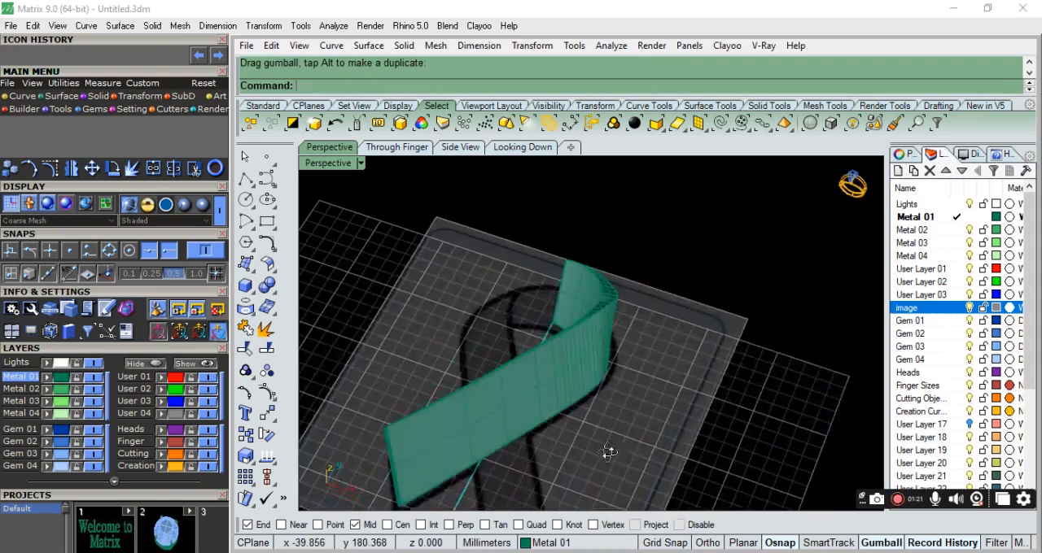
left_click(984, 307)
Check the ribbon solid from several angles, select it and open its object properties.
scroll(603, 385, "down", 8)
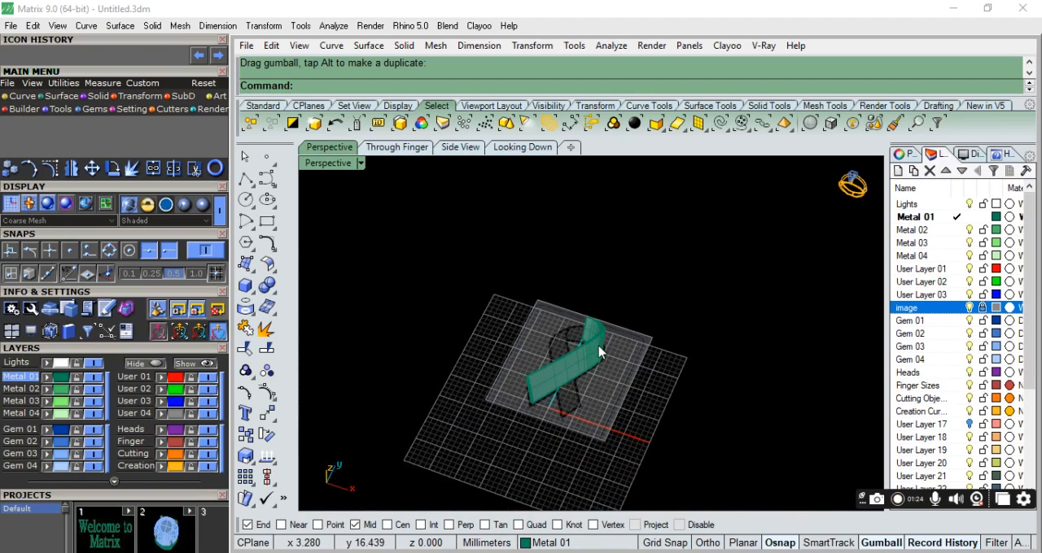
right_click_drag(600, 349, 640, 409)
scroll(602, 321, "up", 11)
scroll(578, 313, "down", 8)
right_click_drag(559, 302, 621, 384)
right_click_drag(432, 349, 415, 432)
scroll(552, 429, "up", 4)
left_click(499, 335)
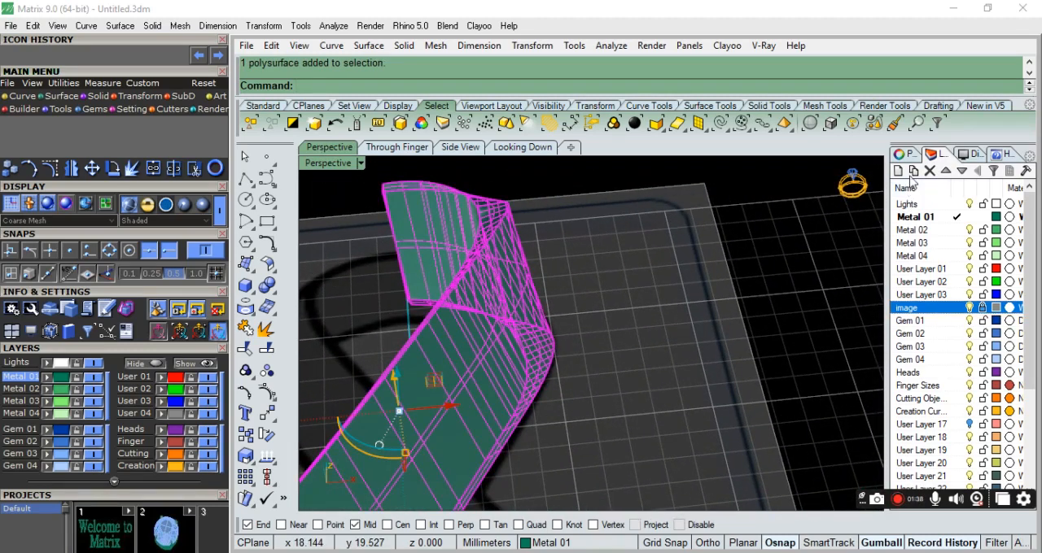
left_click(903, 153)
left_click(902, 177)
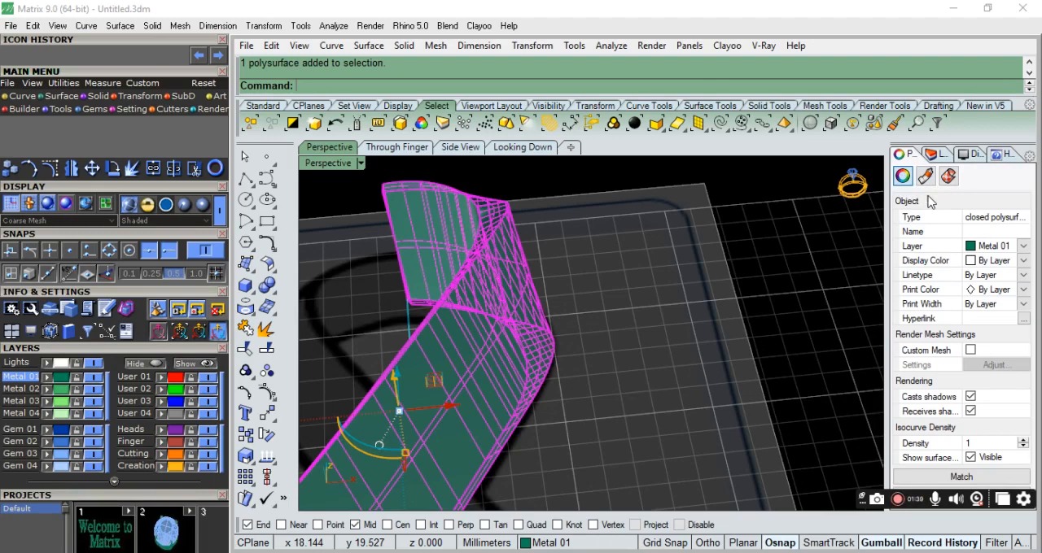
scroll(647, 330, "down", 8)
right_click_drag(646, 330, 700, 285)
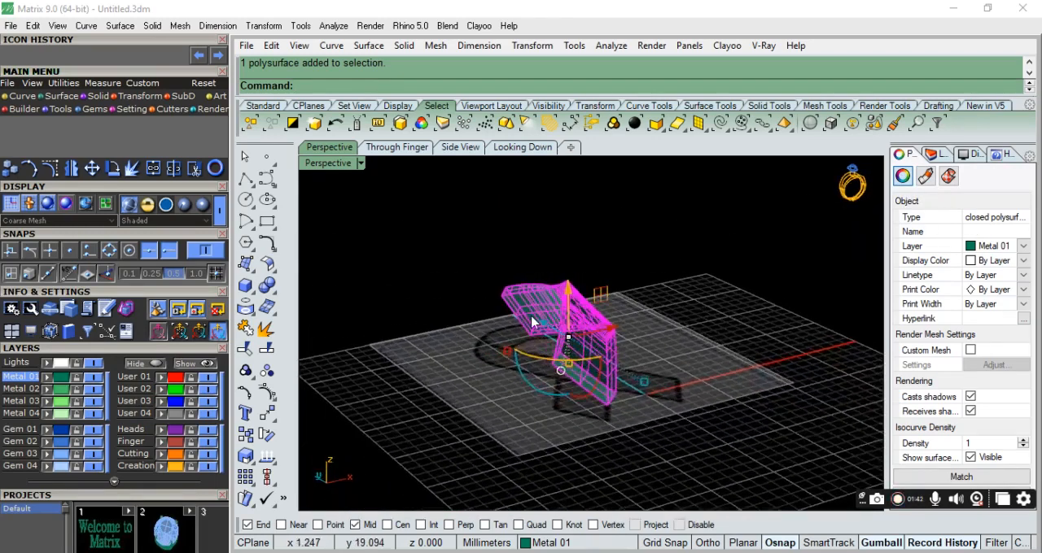
Examine the ribbon solid's end face, bend and underside from different angles against the reference image.
scroll(546, 335, "up", 7)
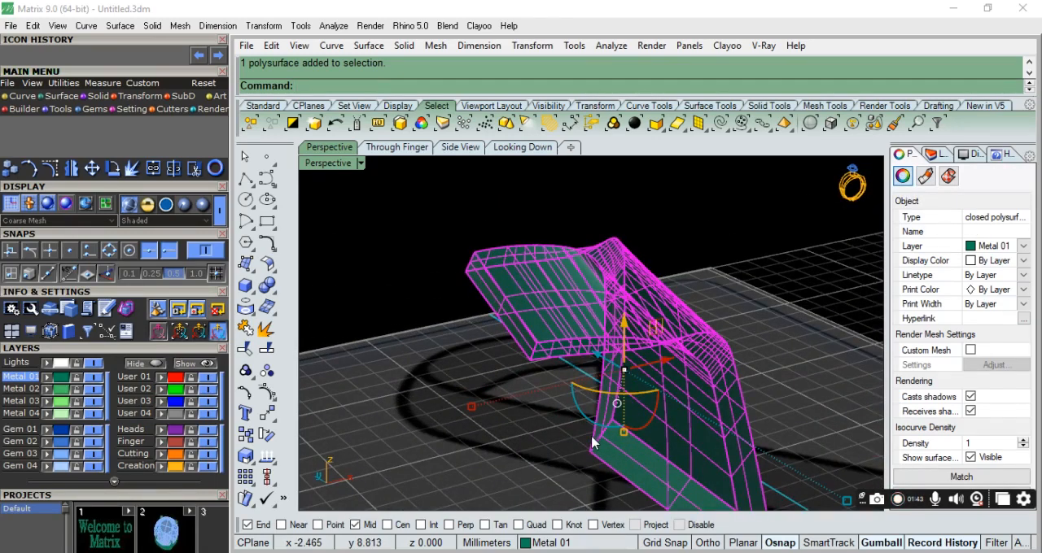
scroll(616, 421, "down", 4)
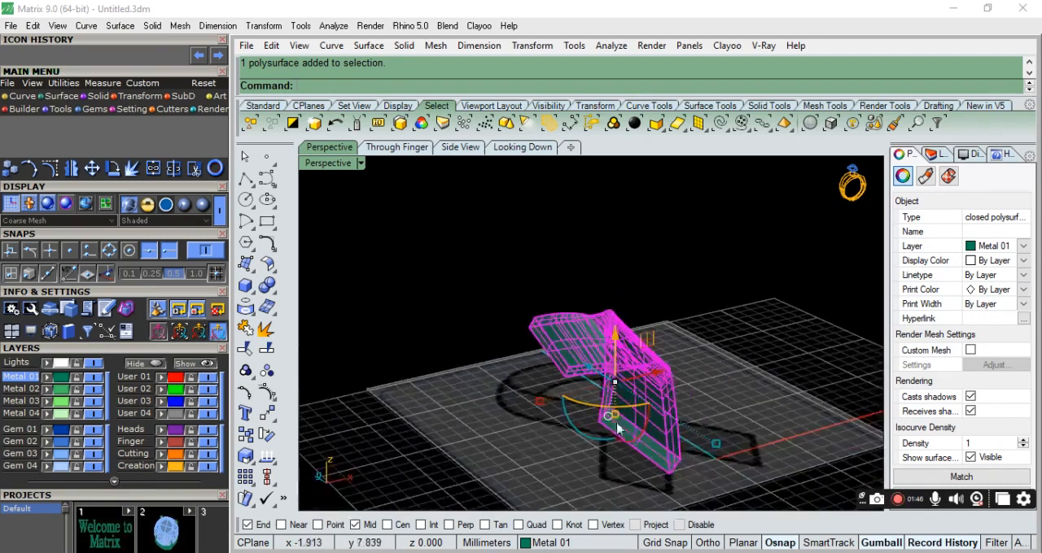
right_click_drag(705, 458, 625, 436)
scroll(572, 382, "up", 3)
scroll(637, 271, "up", 2)
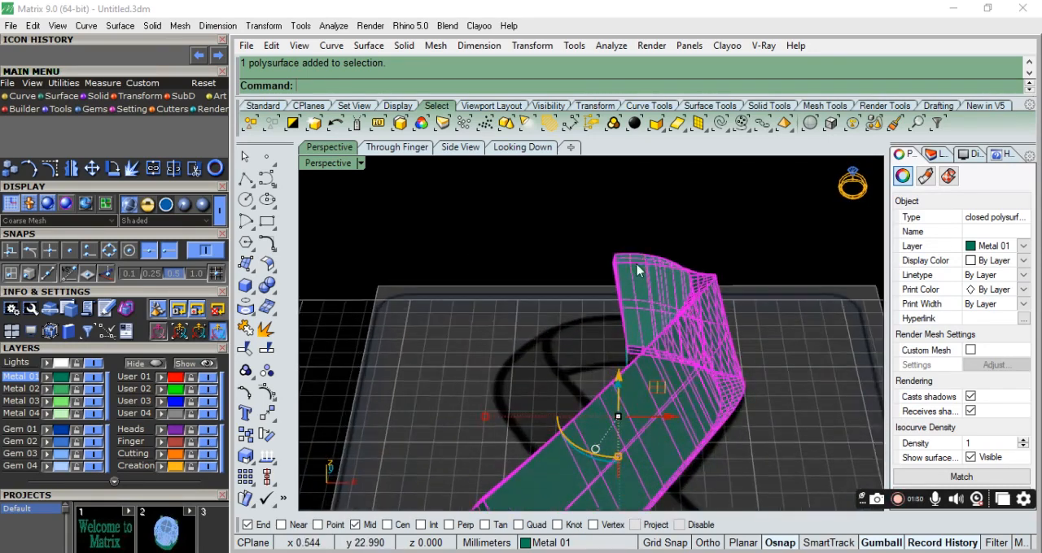
scroll(638, 286, "down", 6)
right_click_drag(627, 348, 672, 298)
scroll(676, 274, "up", 7)
left_click(735, 324)
right_click_drag(735, 324, 634, 216)
right_click_drag(541, 214, 494, 454)
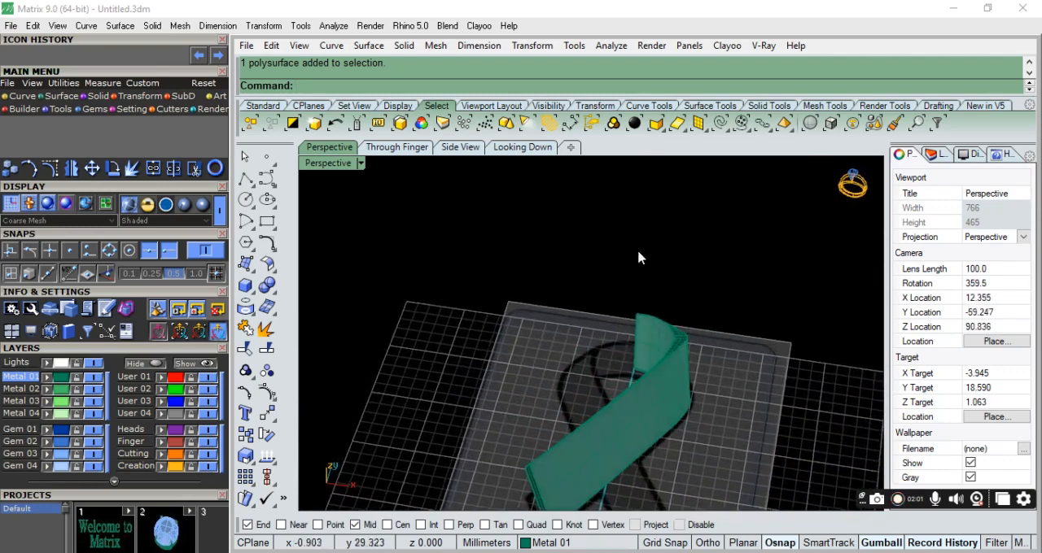
In the Looking Down view, draw a vertical polyline about 5.6 mm long from the ribbon end's inner corner past its outer edge.
left_click(522, 148)
scroll(519, 268, "up", 5)
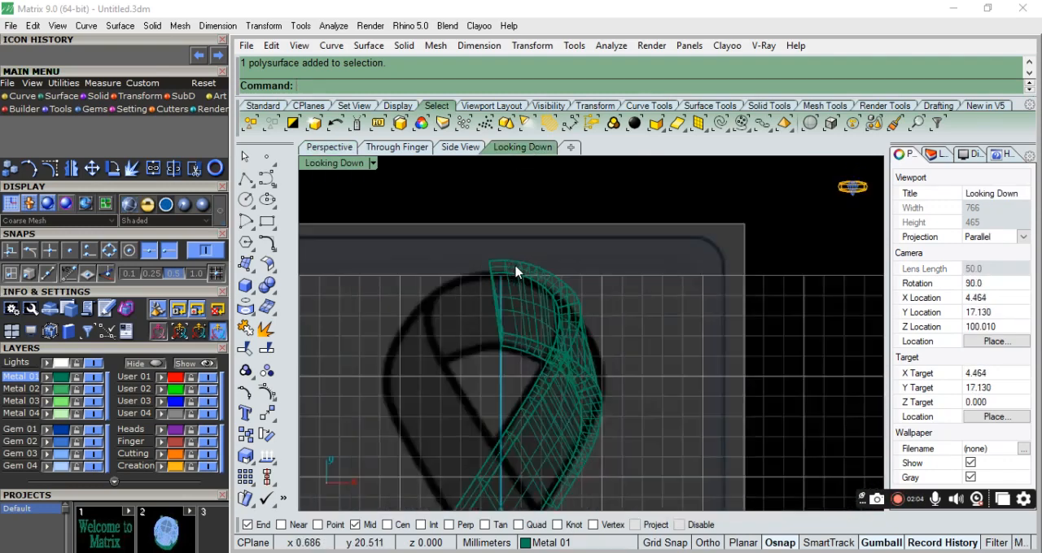
left_click(245, 180)
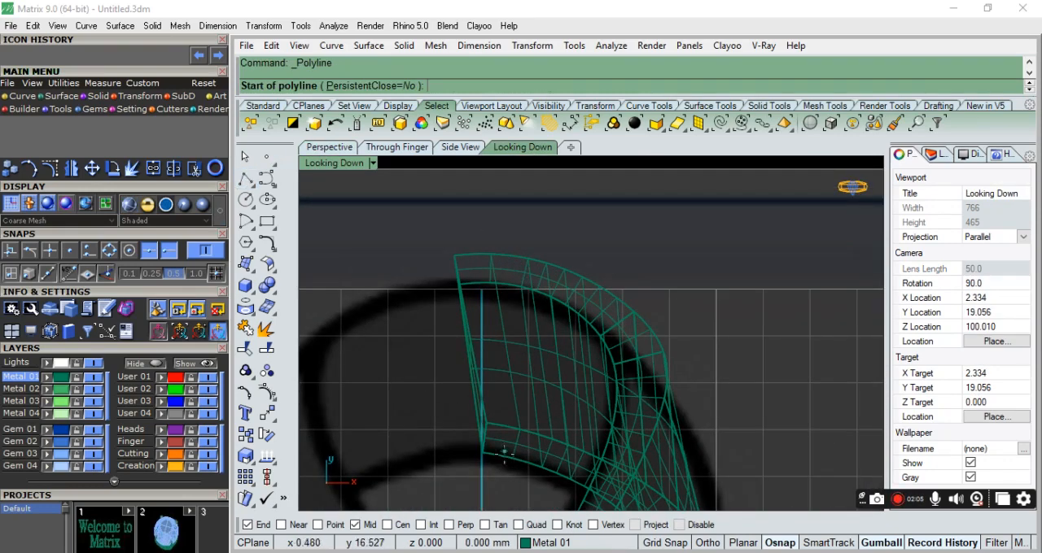
scroll(487, 466, "up", 5)
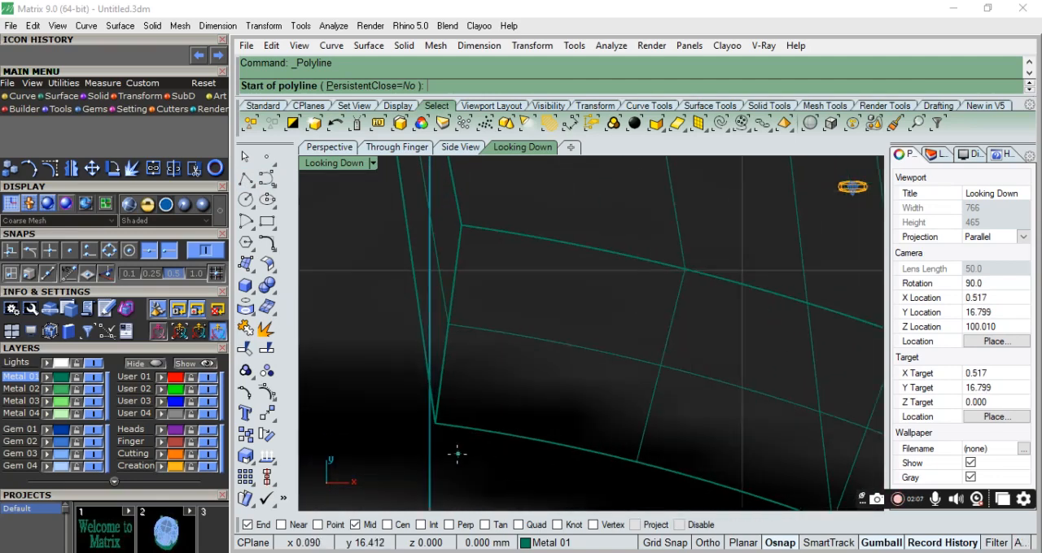
left_click(452, 451)
scroll(454, 463, "down", 5)
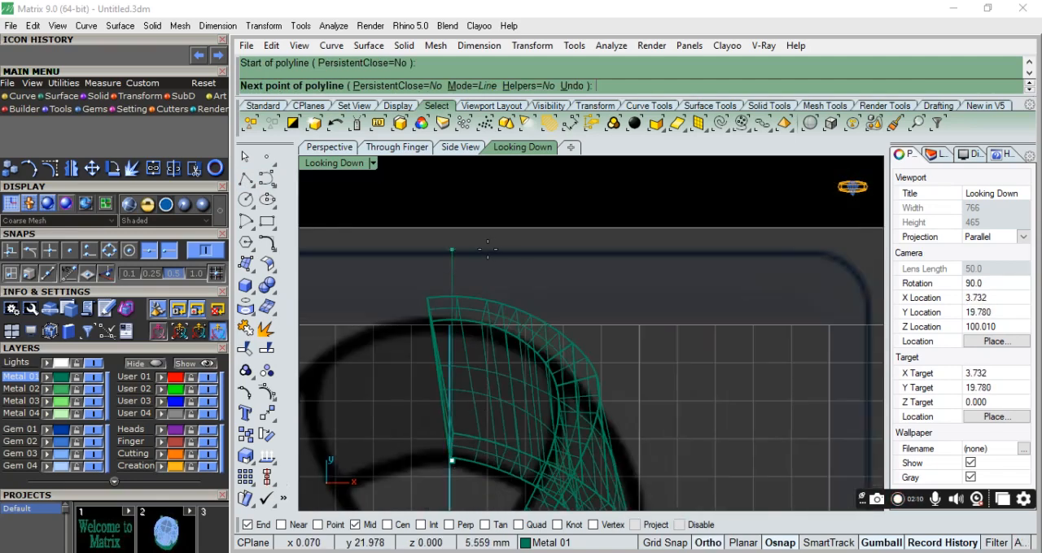
left_click(487, 249)
key("Return")
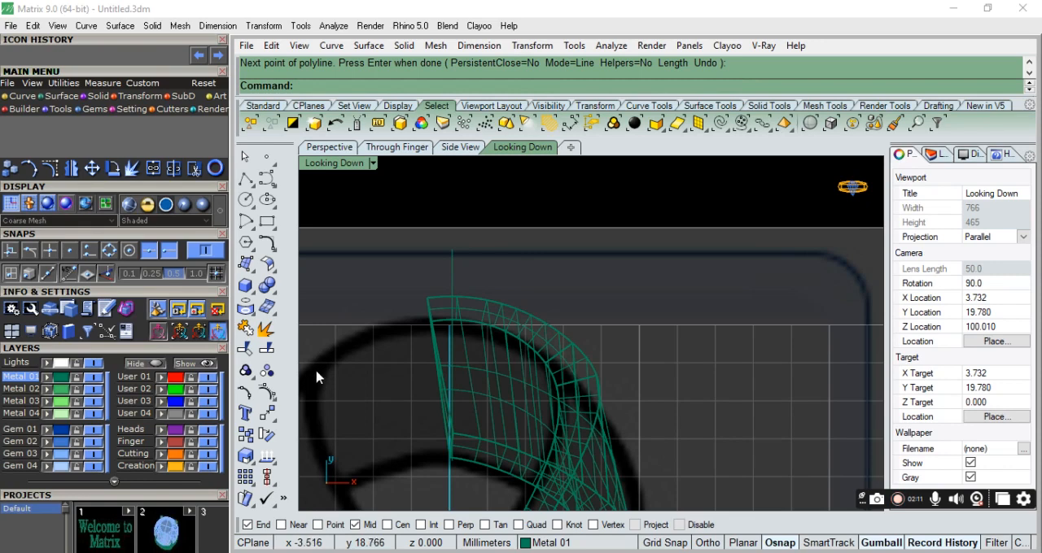
Trim the overhanging tip off the ribbon's looped end, using the vertical polyline as the cutting object.
left_click(454, 284)
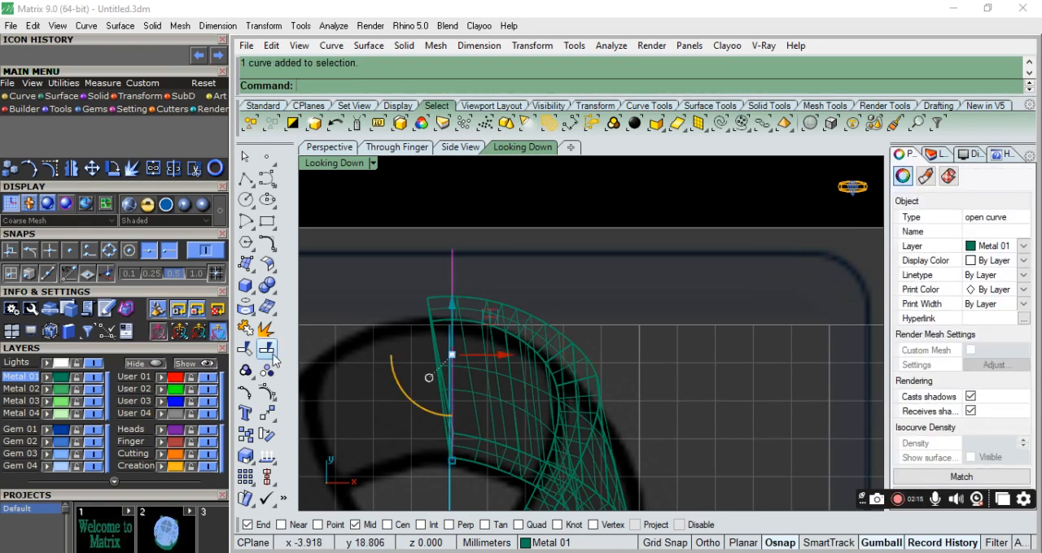
left_click(247, 352)
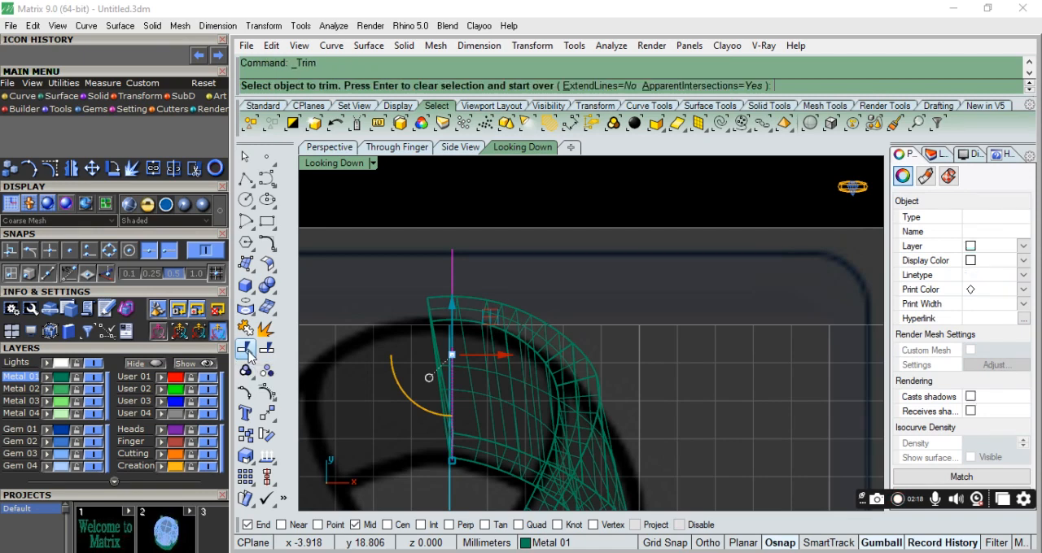
left_click(441, 312)
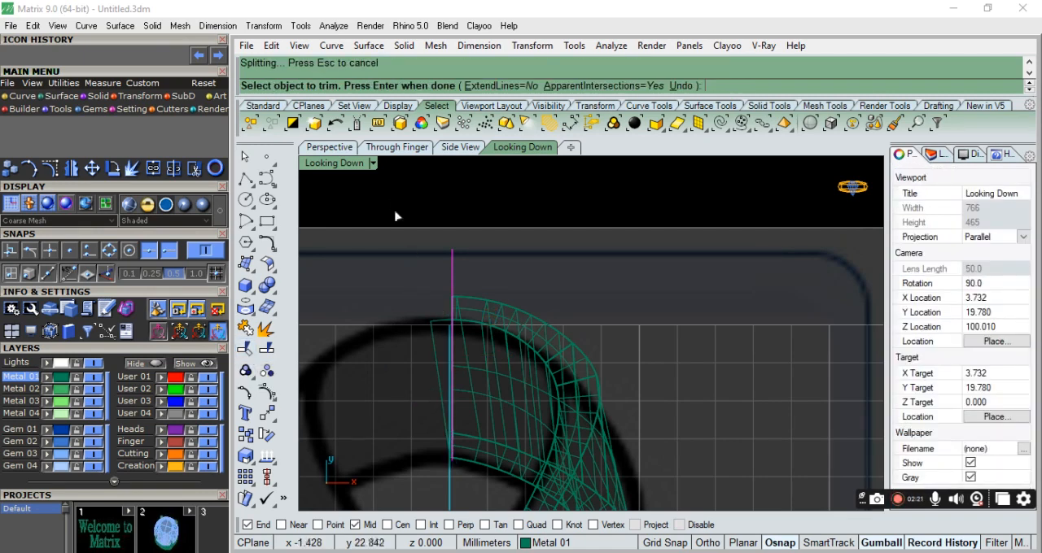
key("Return")
left_click(525, 199)
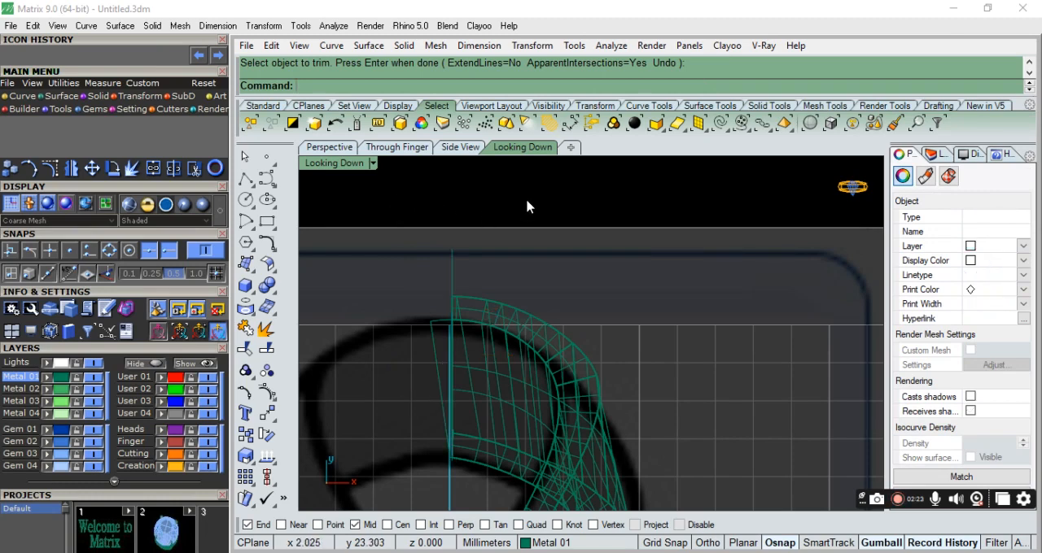
Mirror a copy of the trimmed ribbon across the vertical cut line to form the other half.
left_click(486, 298)
type("Mir")
key("Return")
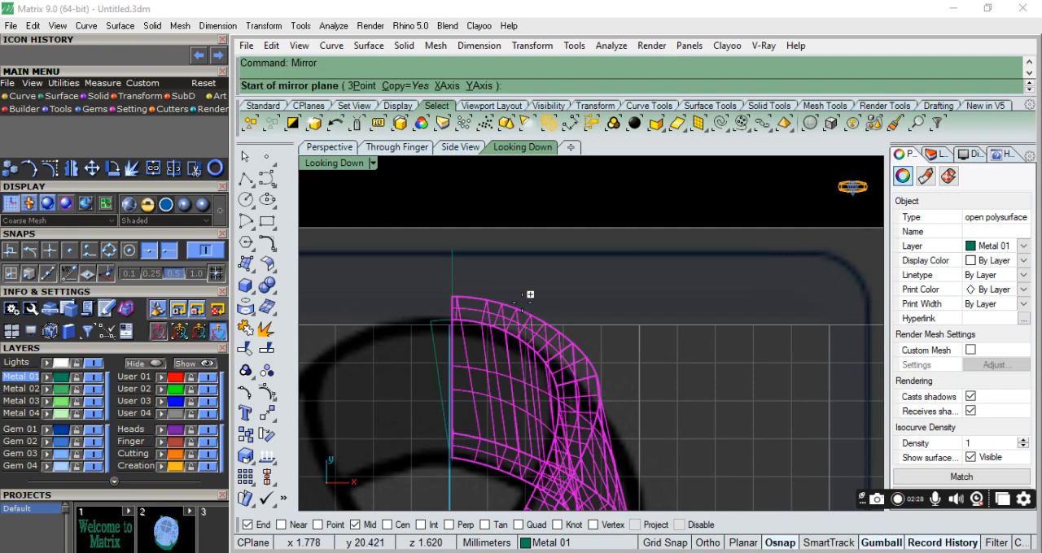
left_click(465, 297)
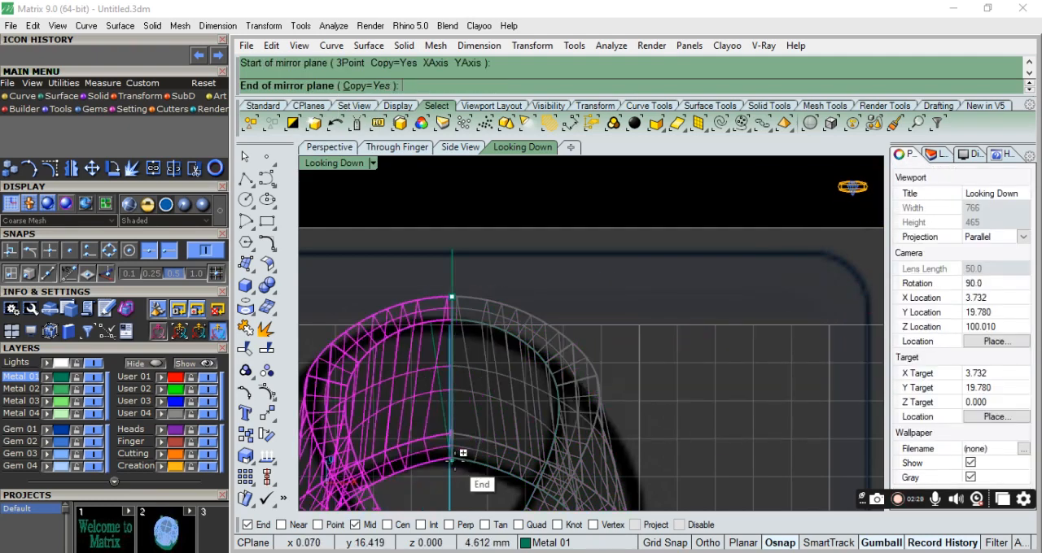
left_click(452, 467)
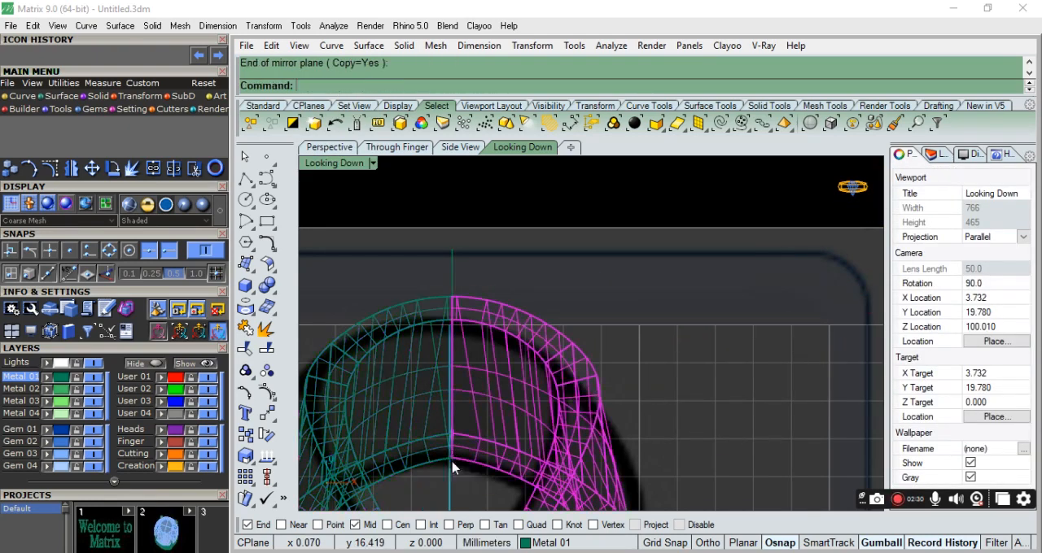
left_click(245, 157)
Select both ribbon halves in the Perspective view and join them with a Boolean union.
left_click(329, 146)
right_click_drag(543, 289, 577, 335)
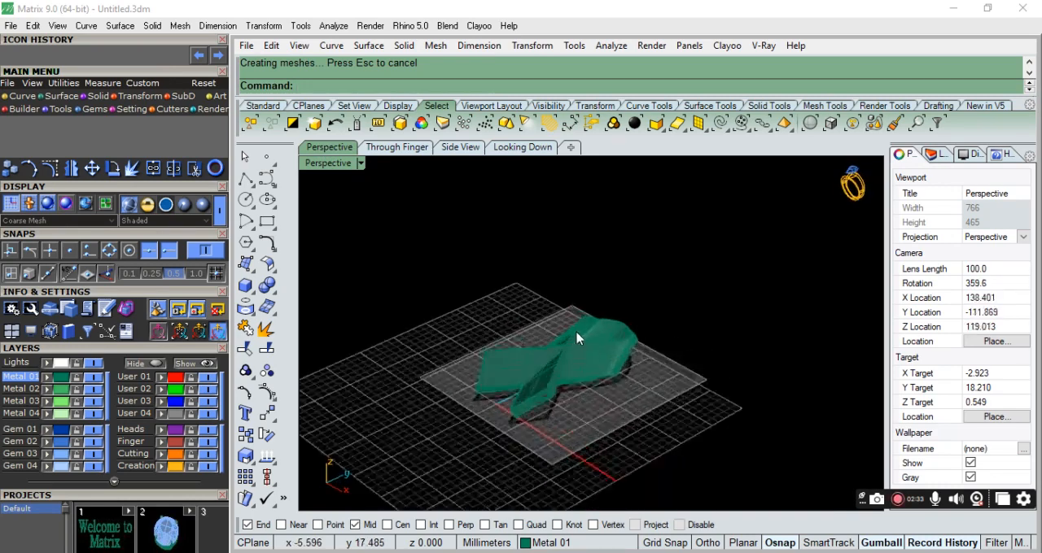
scroll(577, 335, "up", 13)
left_click(602, 330)
left_click(721, 361, "shift")
scroll(721, 366, "down", 10)
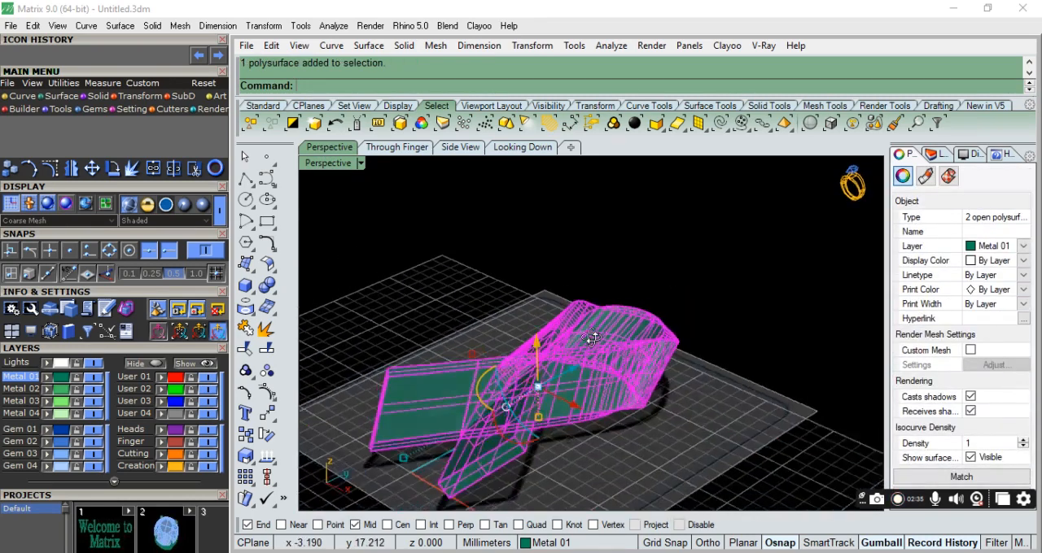
left_click(267, 284)
left_click(635, 336)
left_click(658, 360)
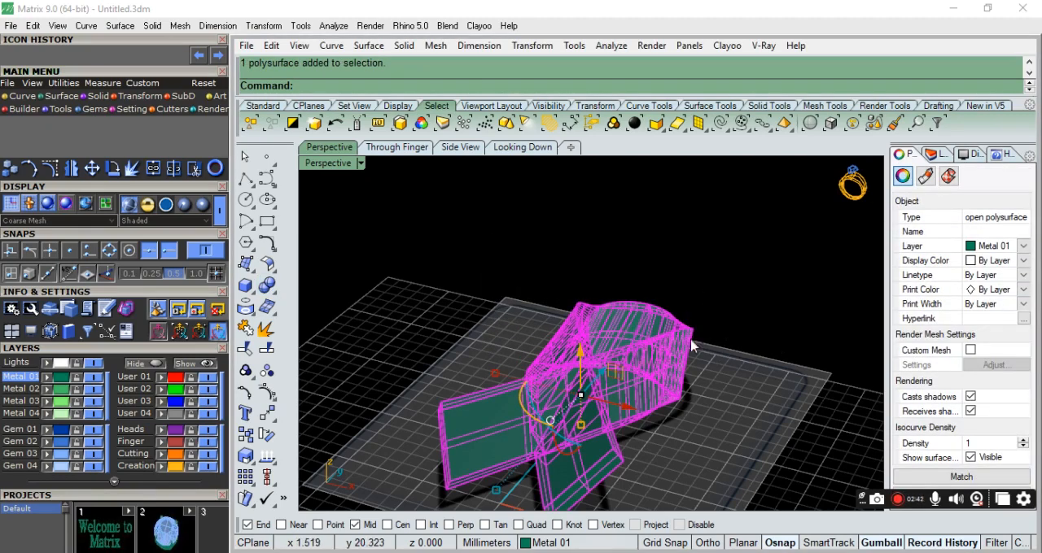
Undo the Boolean union and the mirrored ribbon copy.
right_click_drag(648, 446, 638, 416)
key("ctrl+z")
key("Escape")
right_click_drag(660, 313, 658, 400)
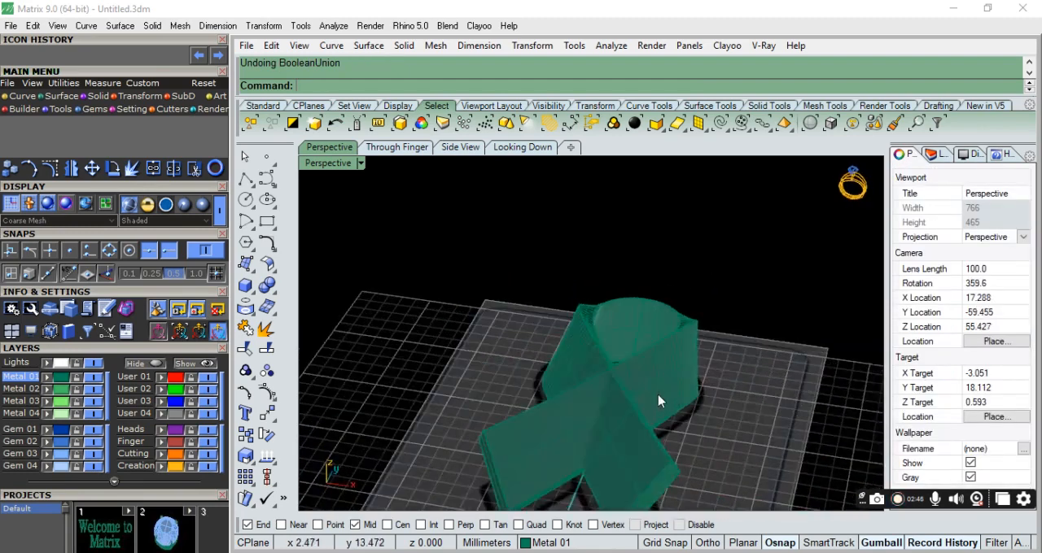
key("ctrl+z")
Inspect the ribbon's open cut end up close, and undo the trim and the cutting polyline.
scroll(735, 323, "up", 8)
right_click_drag(496, 395, 725, 340)
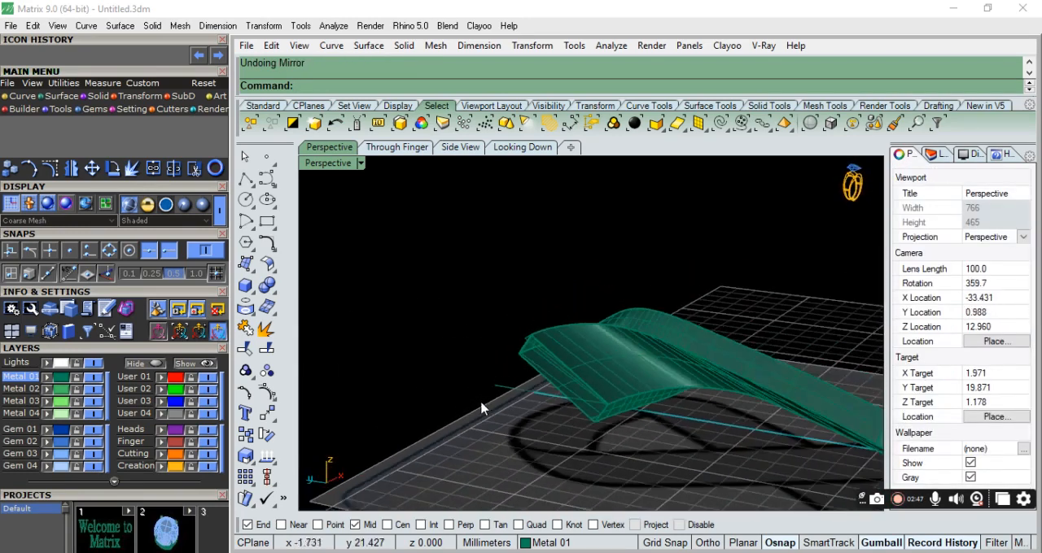
scroll(626, 366, "up", 6)
right_click_drag(619, 409, 620, 346)
right_click_drag(457, 406, 538, 489)
scroll(636, 438, "up", 14)
left_click(404, 454)
right_click_drag(426, 432, 608, 457)
key("ctrl+z")
scroll(509, 440, "down", 5)
key("ctrl+z")
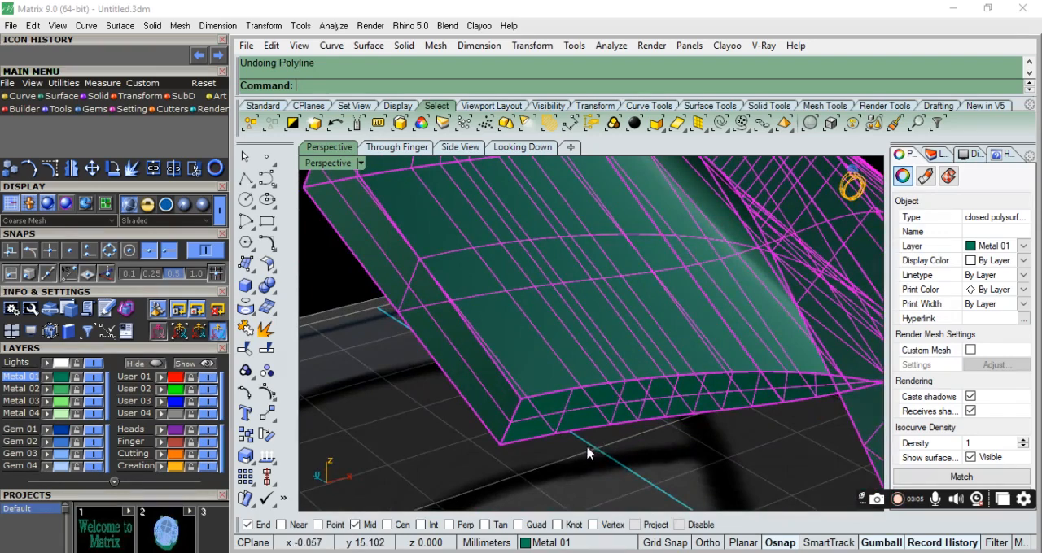
Move the vertical cutting line slightly along X into the ribbon end, lengthen it beyond both edges and check it from above.
left_click(429, 363)
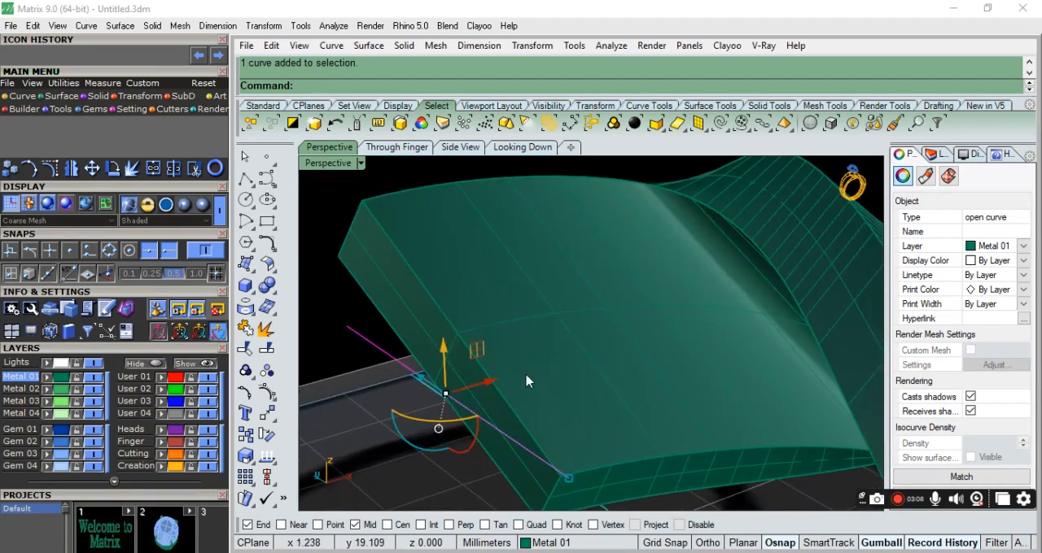
left_click_drag(494, 383, 505, 380)
scroll(516, 386, "down", 3)
right_click_drag(516, 387, 572, 450)
left_click_drag(572, 440, 598, 450)
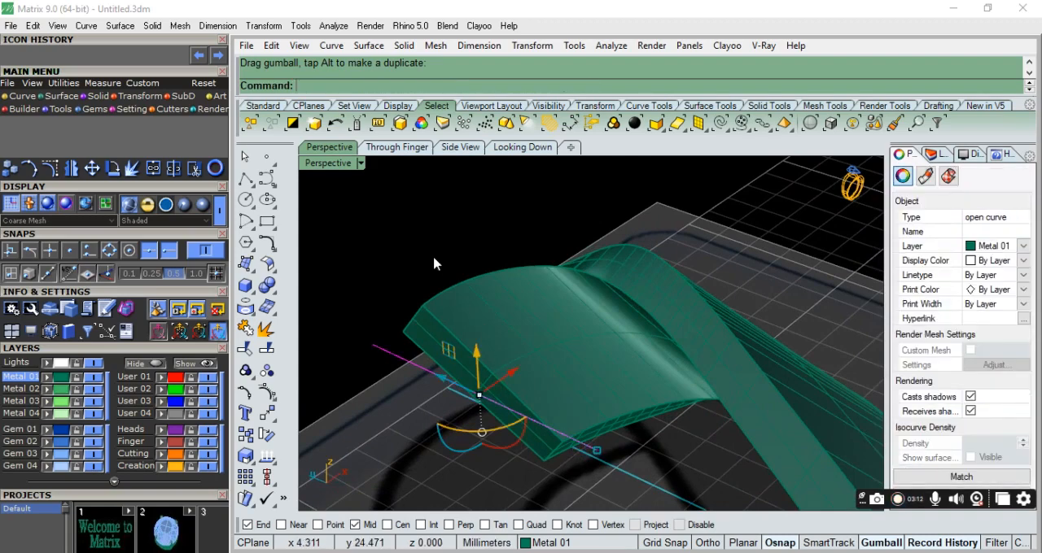
left_click(522, 146)
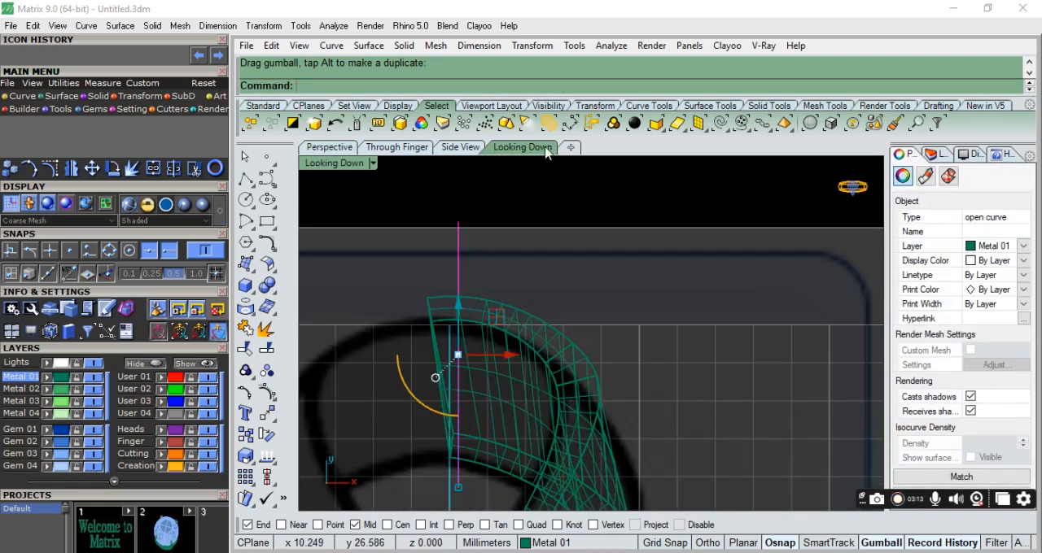
scroll(460, 456, "up", 5)
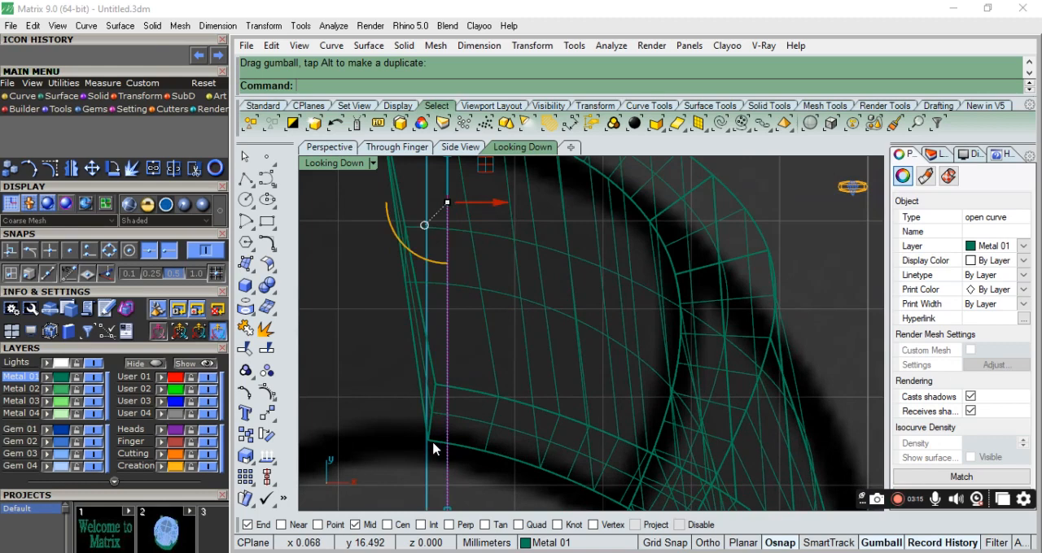
scroll(445, 449, "down", 4)
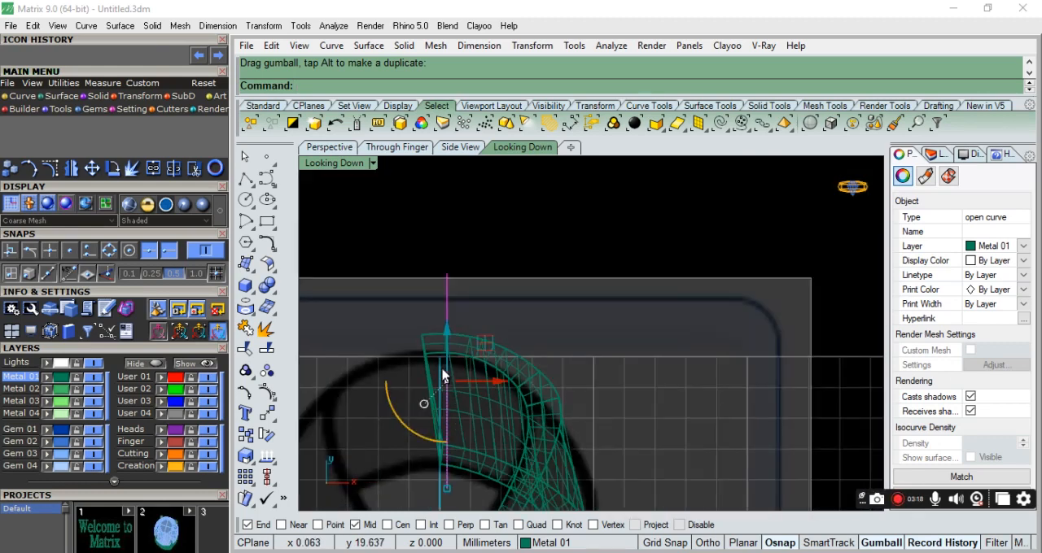
left_click(461, 255)
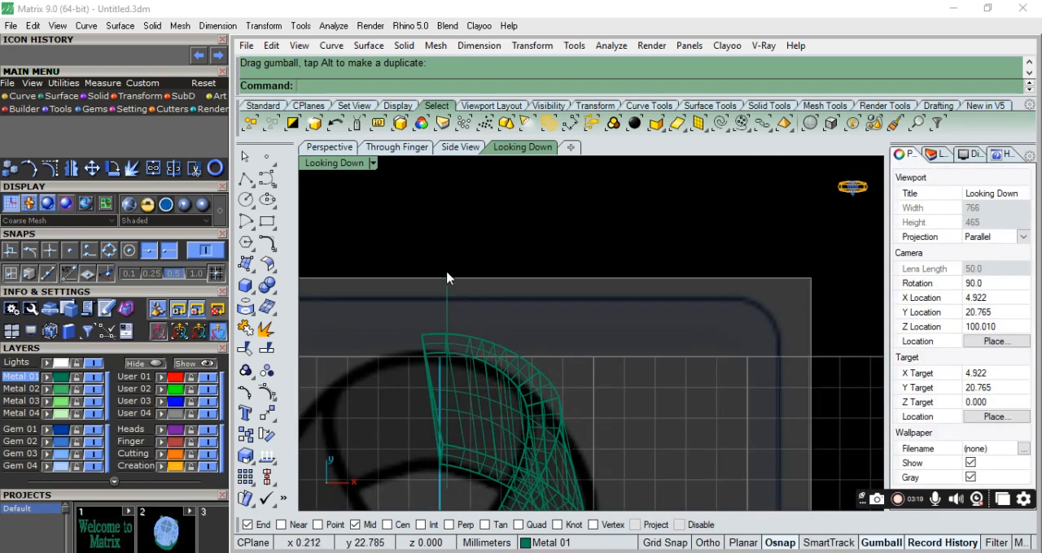
Trim the ribbon's end on the outer side of the repositioned cutting line.
left_click(447, 278)
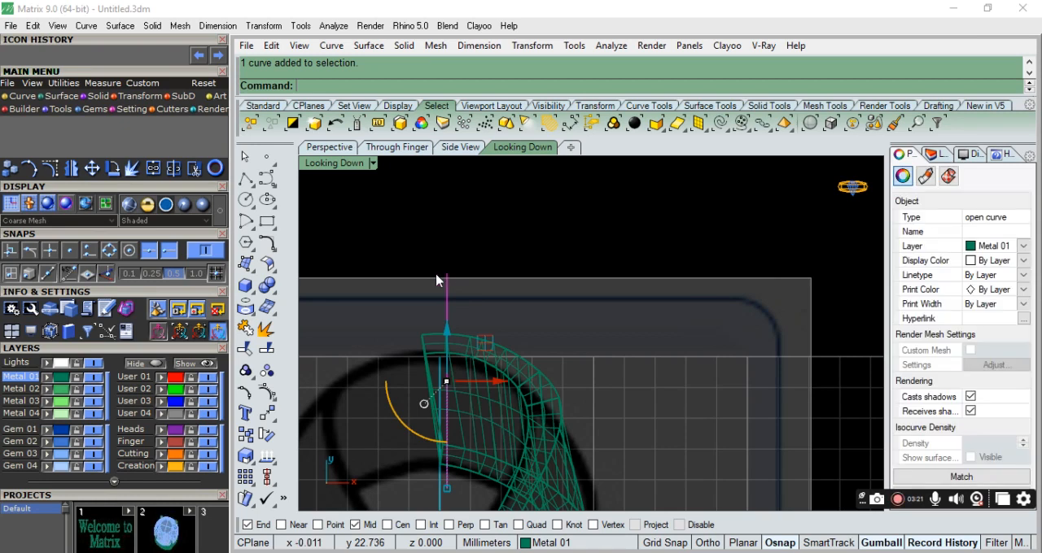
left_click(246, 350)
scroll(434, 352, "up", 8)
left_click(437, 325)
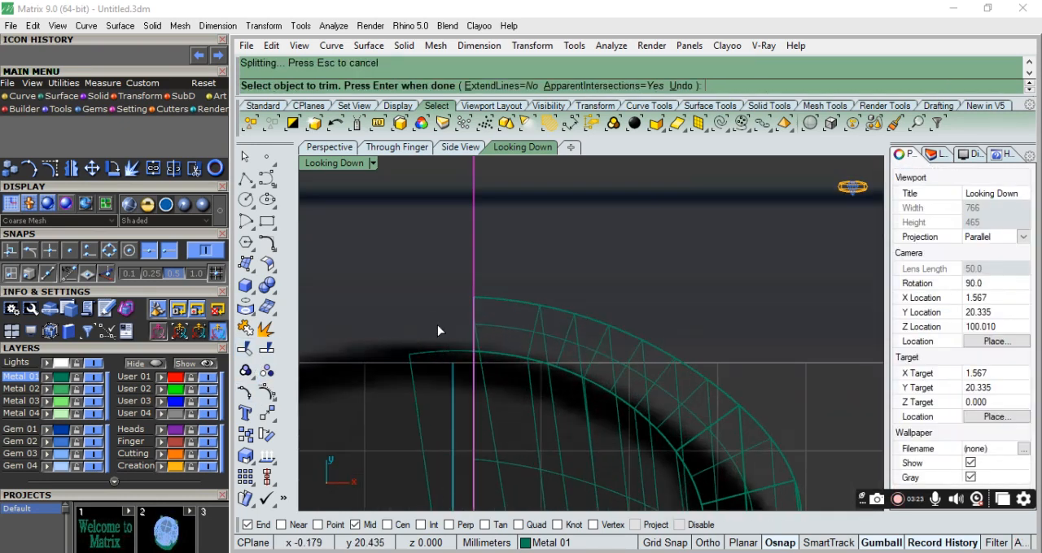
scroll(438, 327, "down", 3)
key("Return")
Cap the trimmed opening of the ribbon to make it a closed solid.
left_click(329, 147)
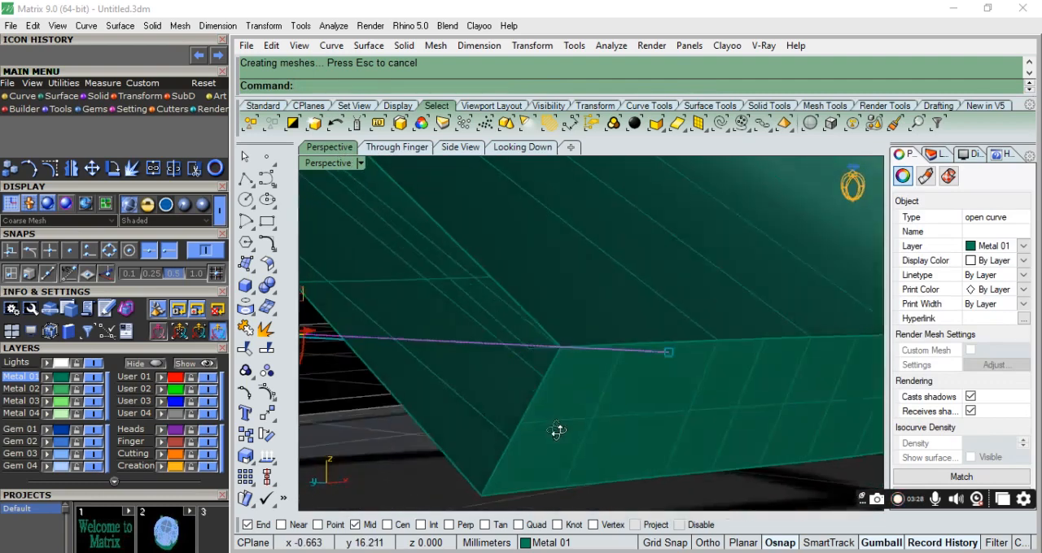
scroll(570, 419, "down", 4)
left_click(606, 348)
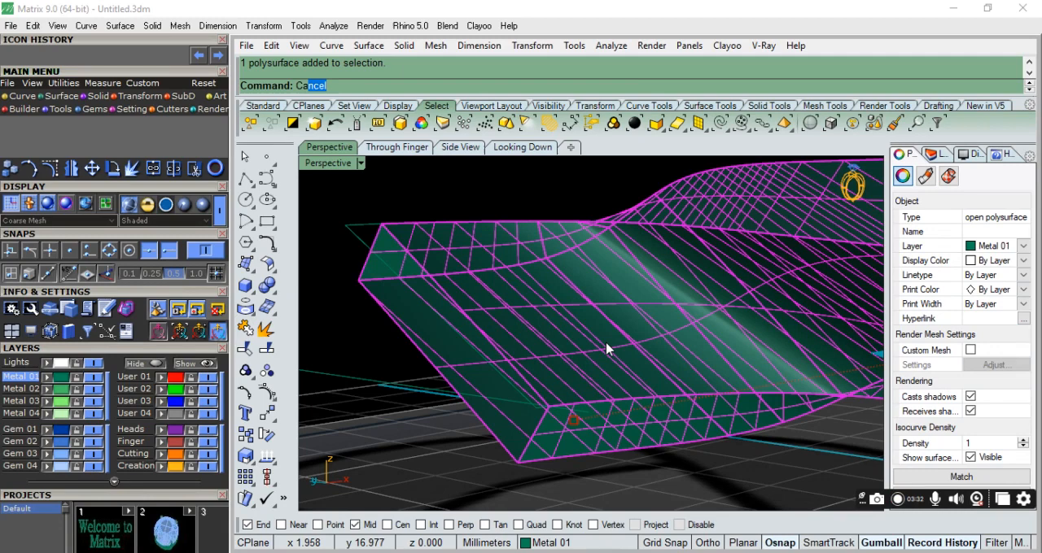
left_click(338, 162)
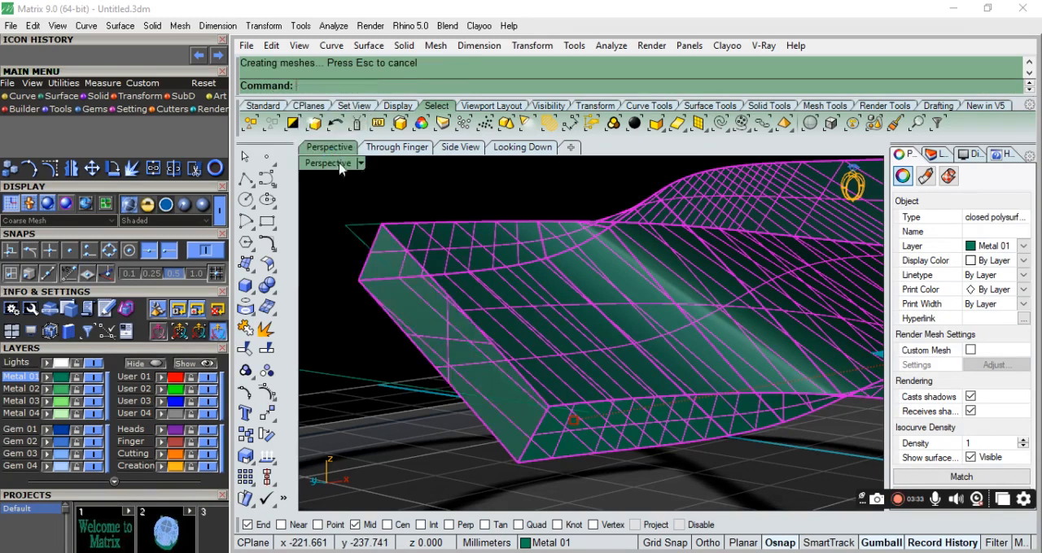
key("Escape")
right_click_drag(449, 231, 491, 355)
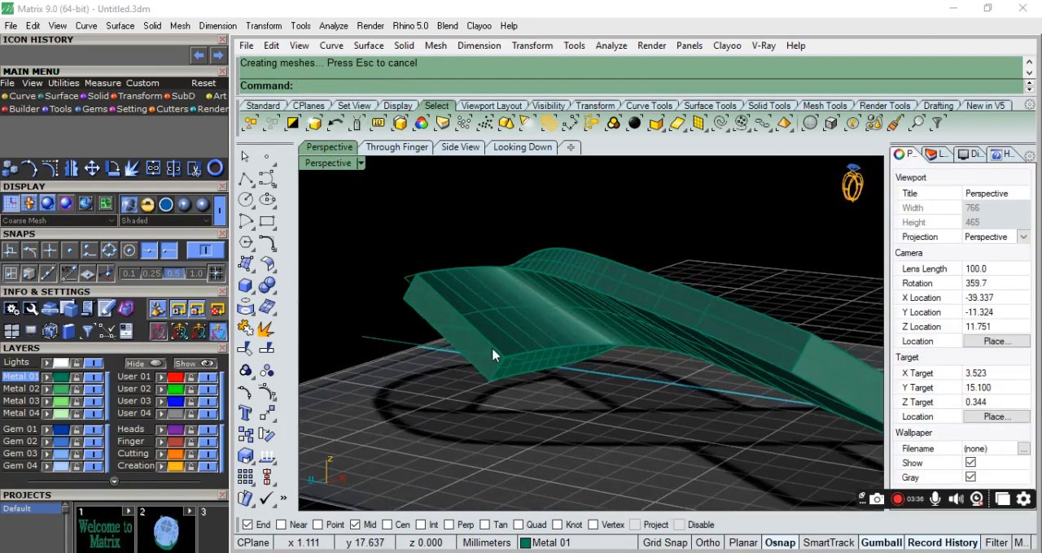
Mirror a copy of the capped ribbon solid across the plane of its flat cut end, working from above.
left_click(488, 362)
right_click_drag(680, 358, 495, 456)
left_click(546, 150)
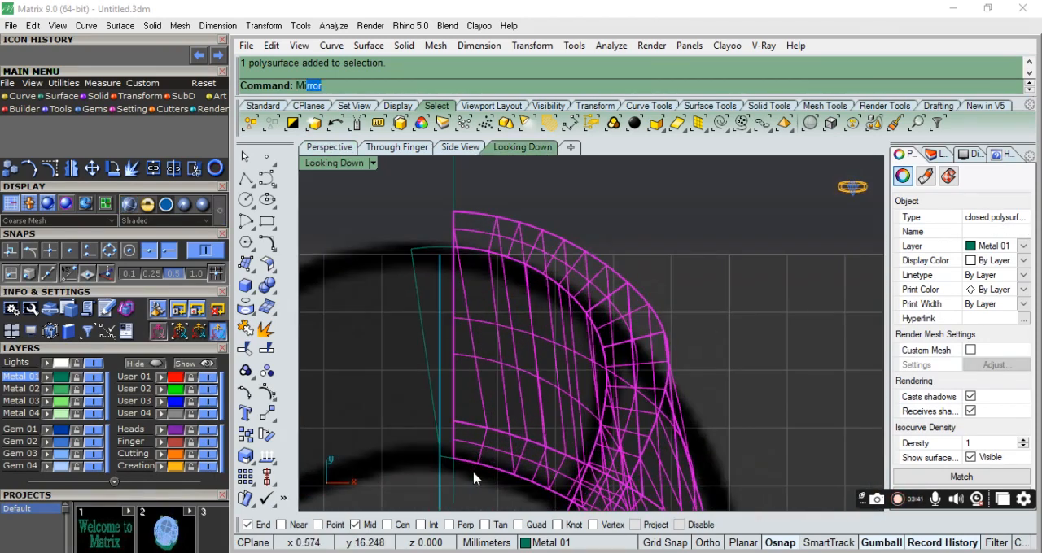
key("Return")
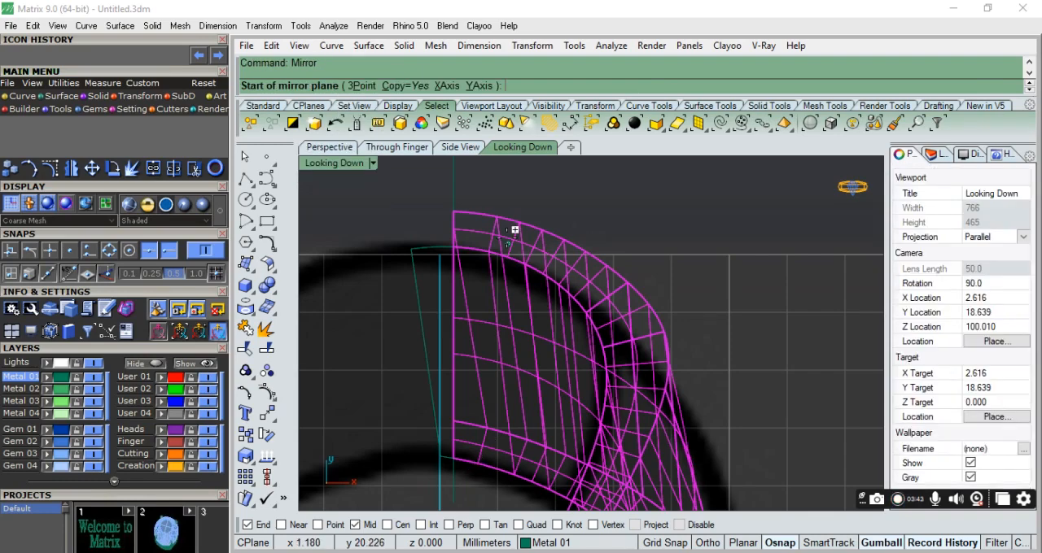
left_click(454, 213)
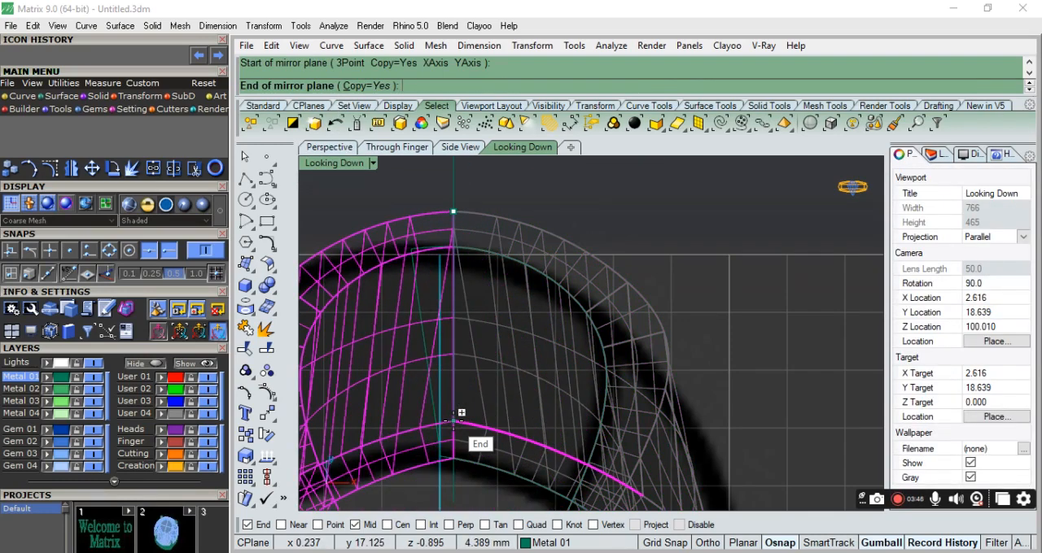
left_click(454, 421)
scroll(480, 332, "down", 3)
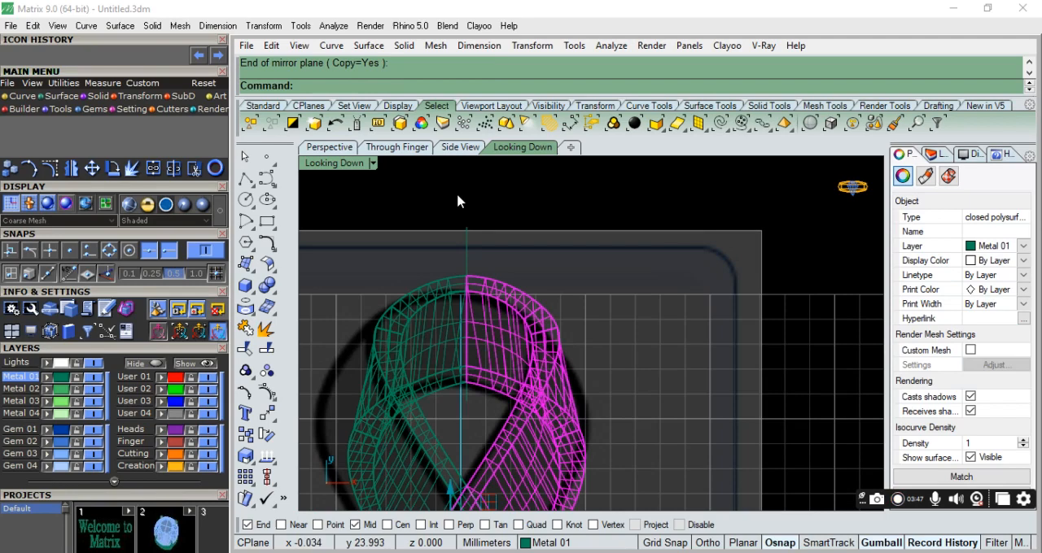
Set the Looking Down view to Shaded display and deselect the mirrored ribbon half.
left_click(372, 164)
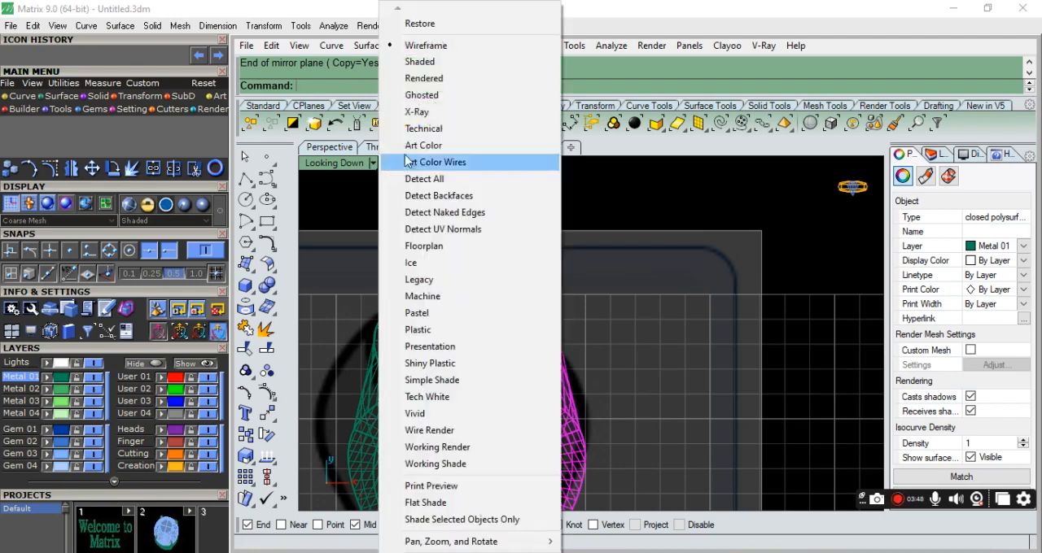
left_click(432, 67)
scroll(521, 228, "down", 3)
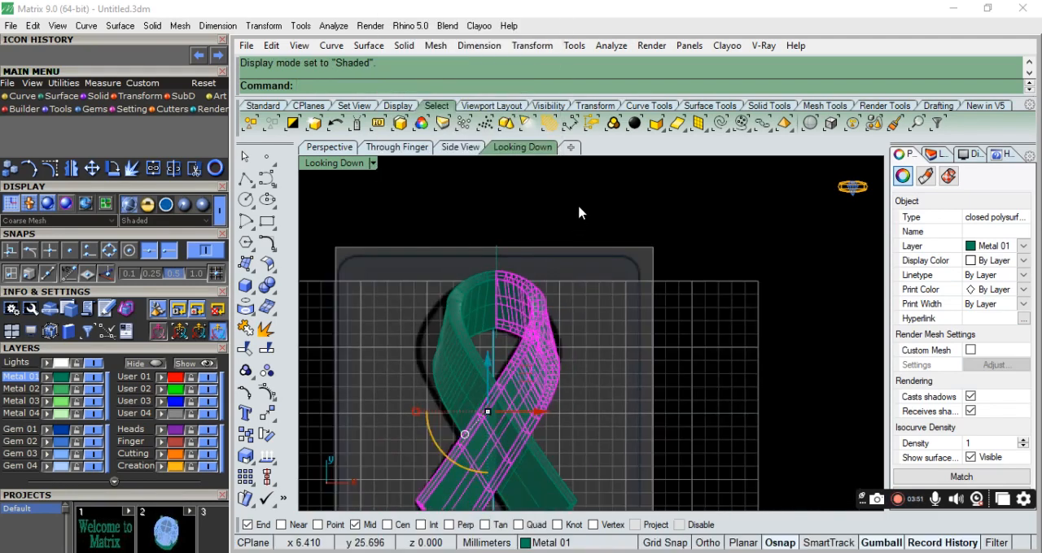
left_click(607, 333)
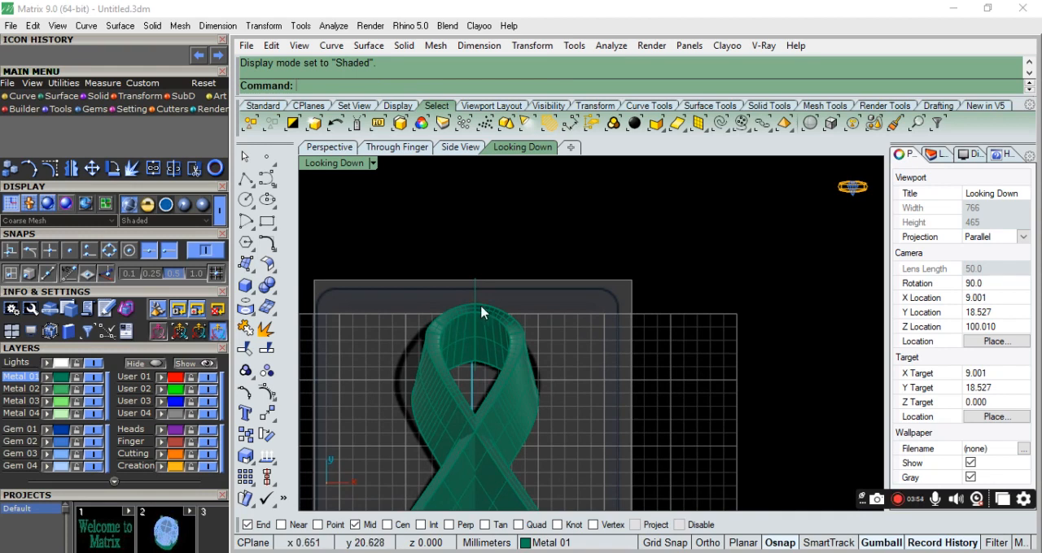
Join the two ribbon halves into one solid with Boolean union, and compare it with the reference image.
left_click(521, 376)
left_click(443, 397, "shift")
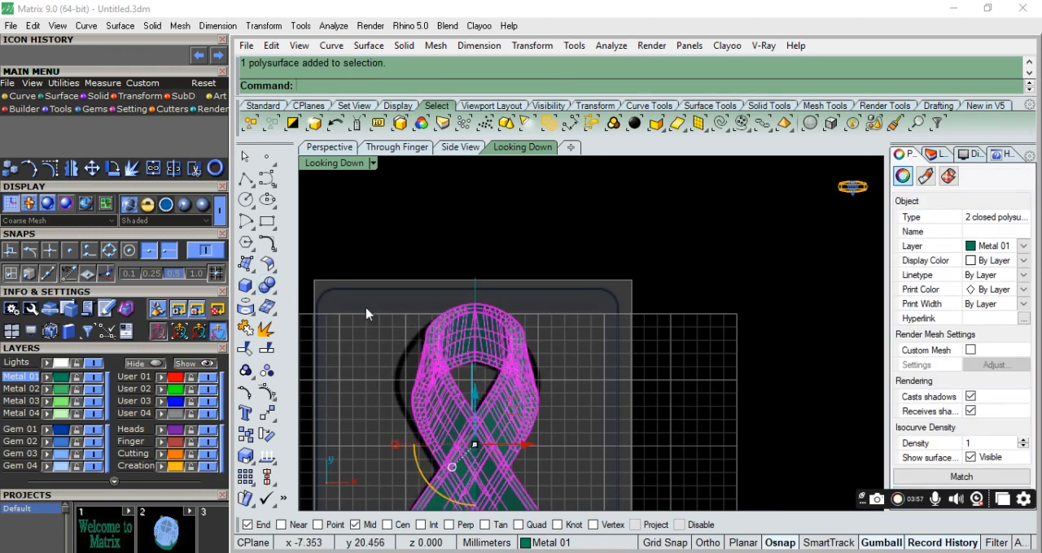
left_click(267, 285)
left_click(628, 337)
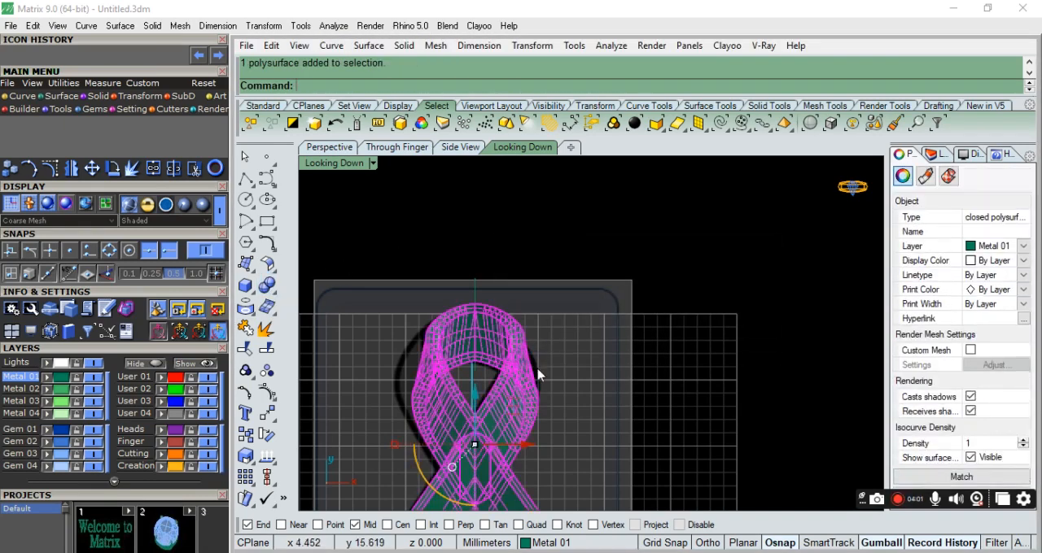
scroll(577, 327, "down", 4)
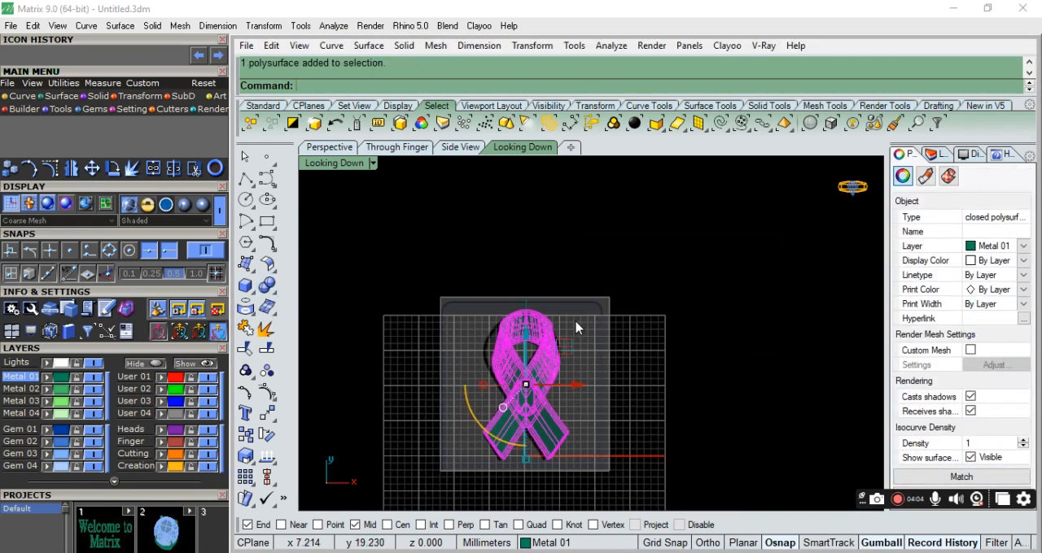
scroll(581, 310, "up", 4)
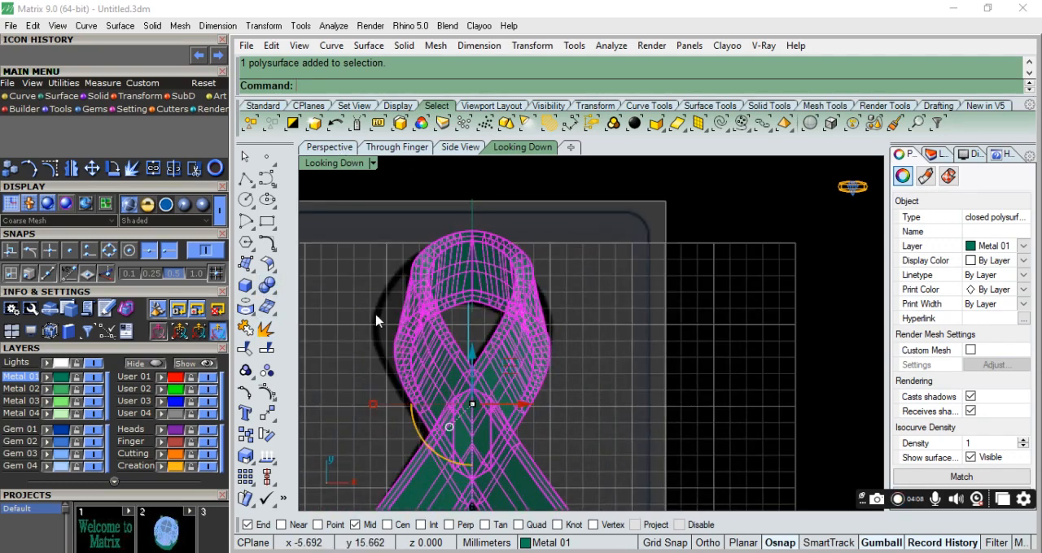
Stretch the united ribbon slightly along X and shift it sideways to fit the reference image's outline.
left_click_drag(389, 419, 367, 407)
scroll(569, 371, "down", 4)
scroll(568, 374, "up", 6)
left_click_drag(544, 450, 533, 450)
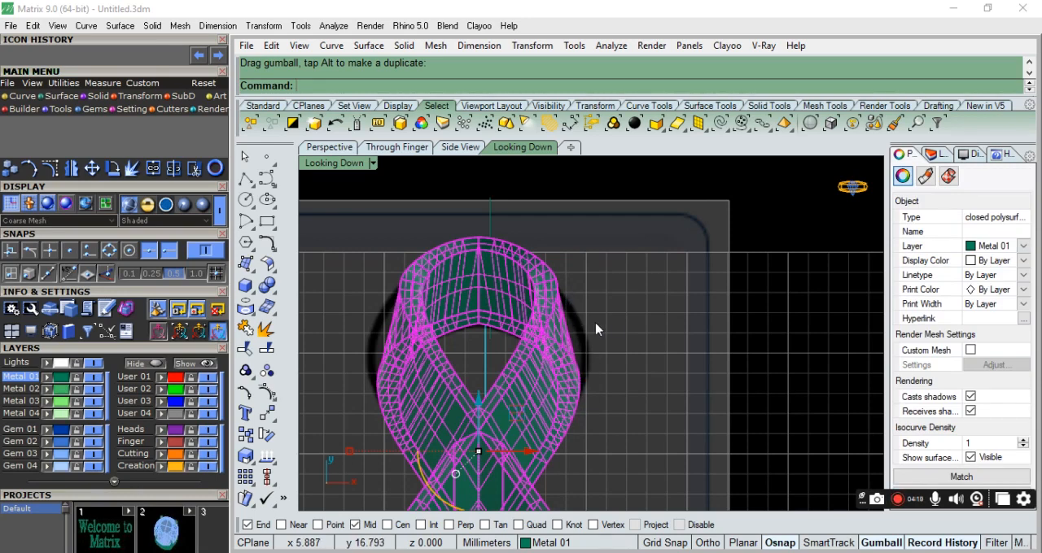
scroll(600, 335, "down", 3)
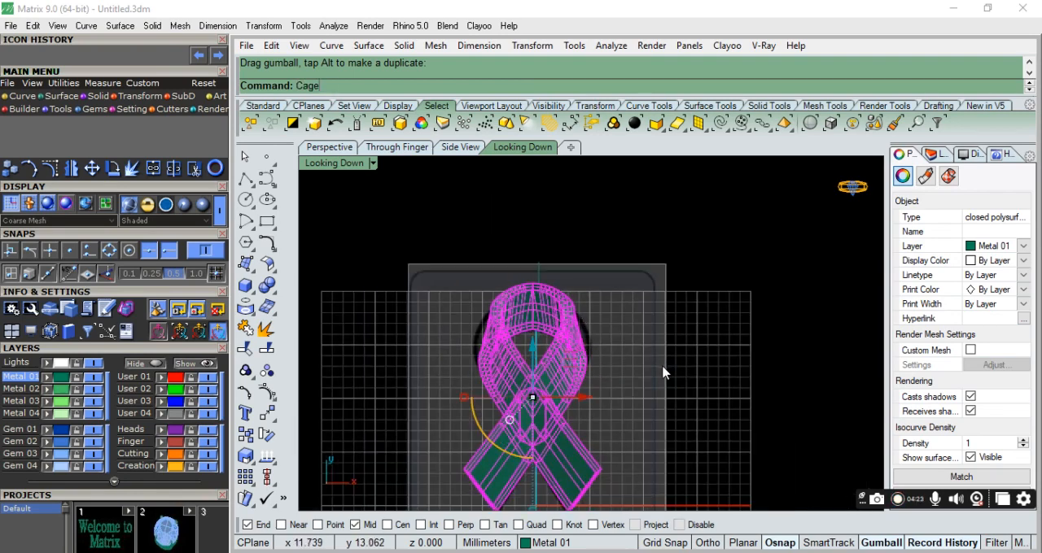
Apply CageEdit to the ribbon with a bounding box in World coordinates, 4 points in X, Y and Z, and the Global region.
key("Return")
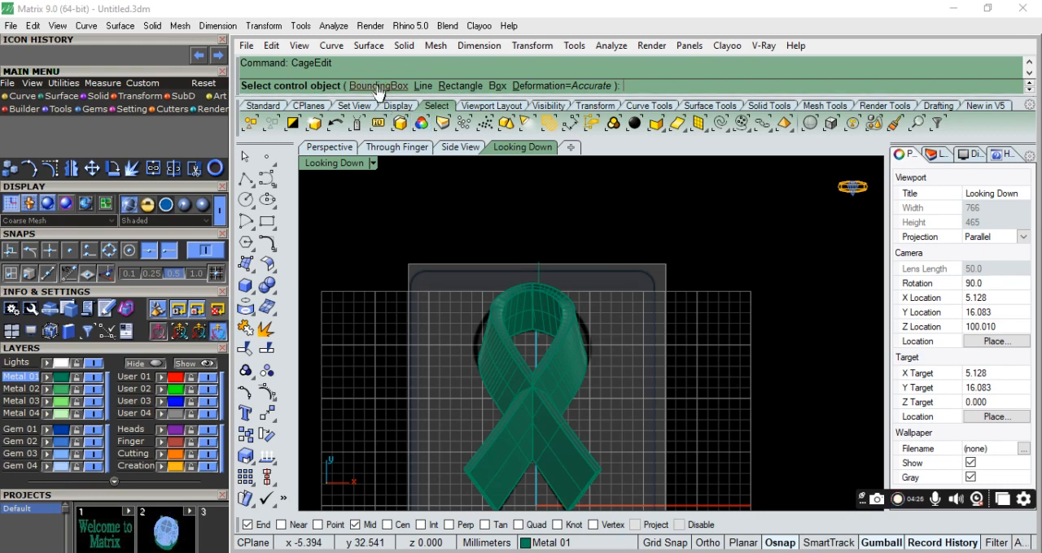
left_click(379, 86)
left_click(435, 87)
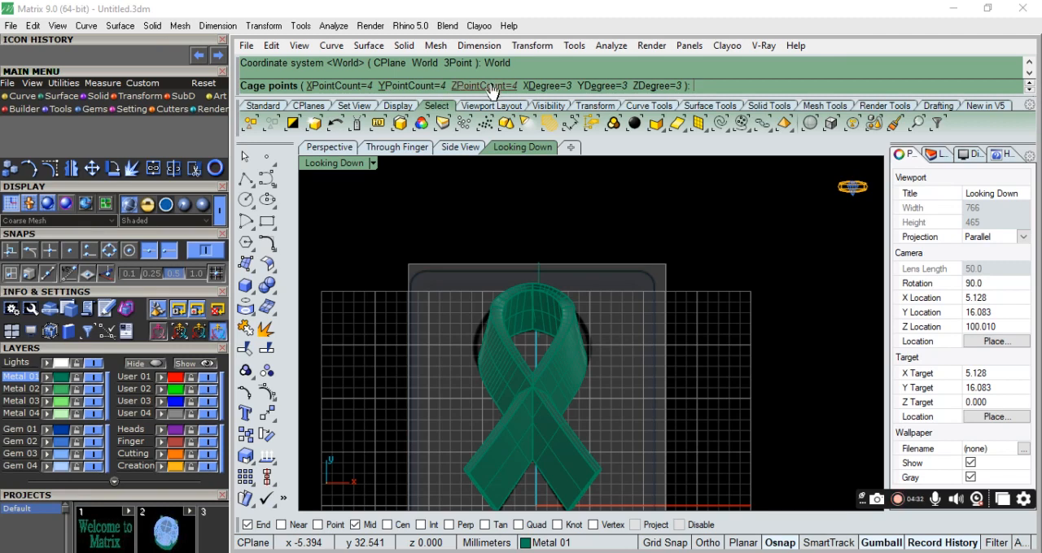
key("Return")
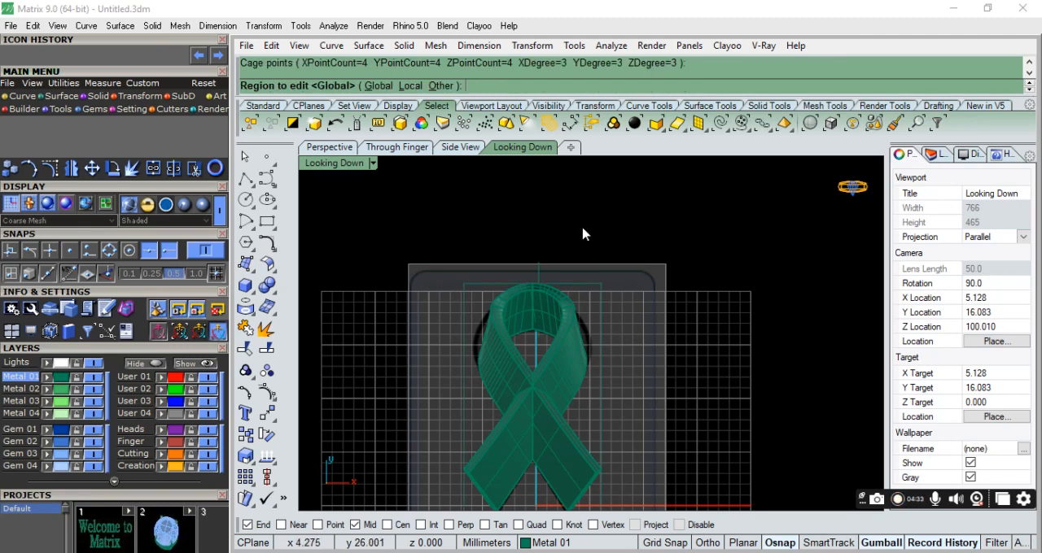
key("Return")
scroll(605, 356, "up", 3)
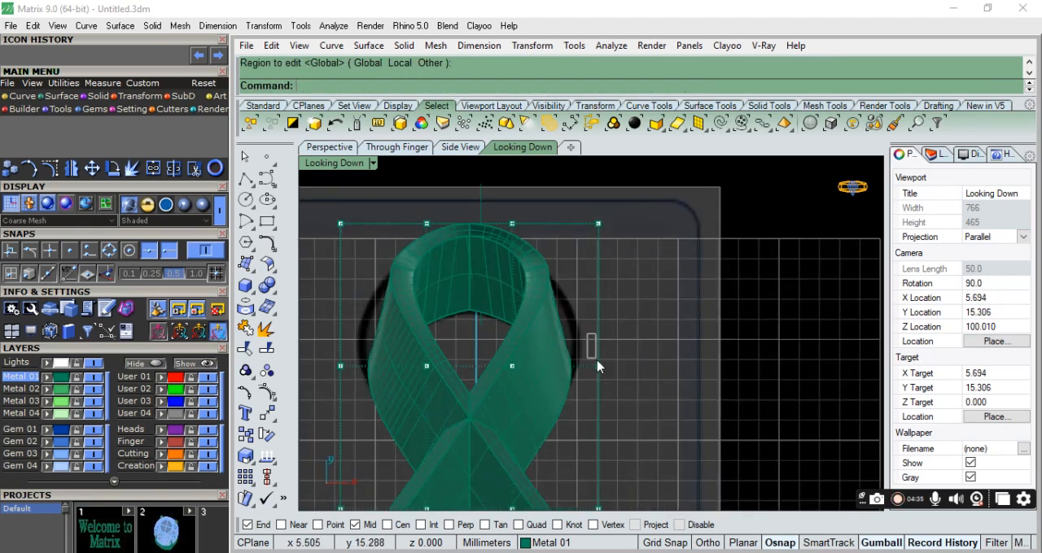
Spread the outer cage points beside the ribbon's loop slightly outward along X to widen the loop.
left_click_drag(597, 361, 609, 376)
scroll(448, 368, "up", 2)
scroll(431, 407, "down", 4)
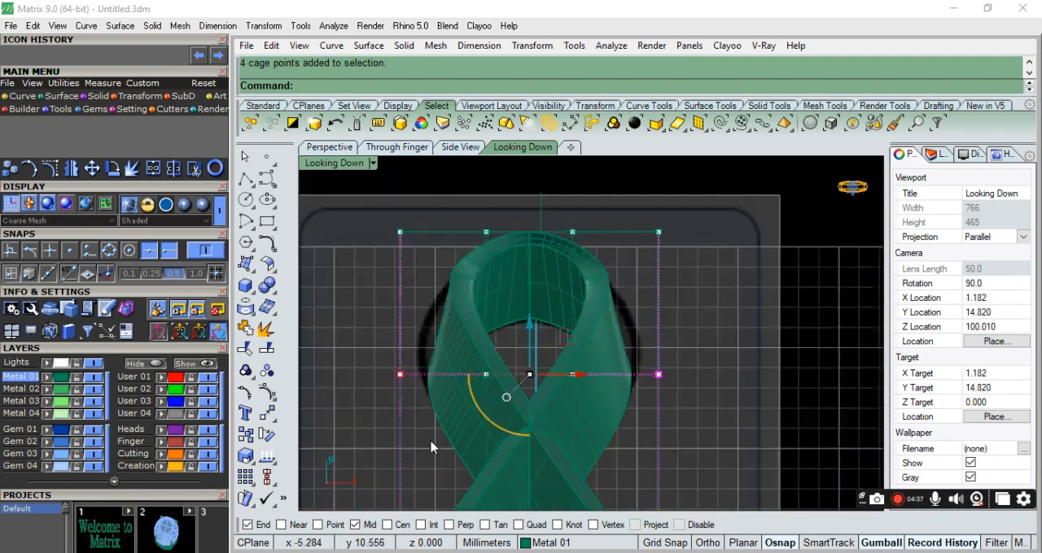
left_click_drag(411, 400, 397, 398)
Raise the cage's upper corner points slightly and spread them apart along X, and leave cage point editing.
left_click_drag(396, 295, 437, 327)
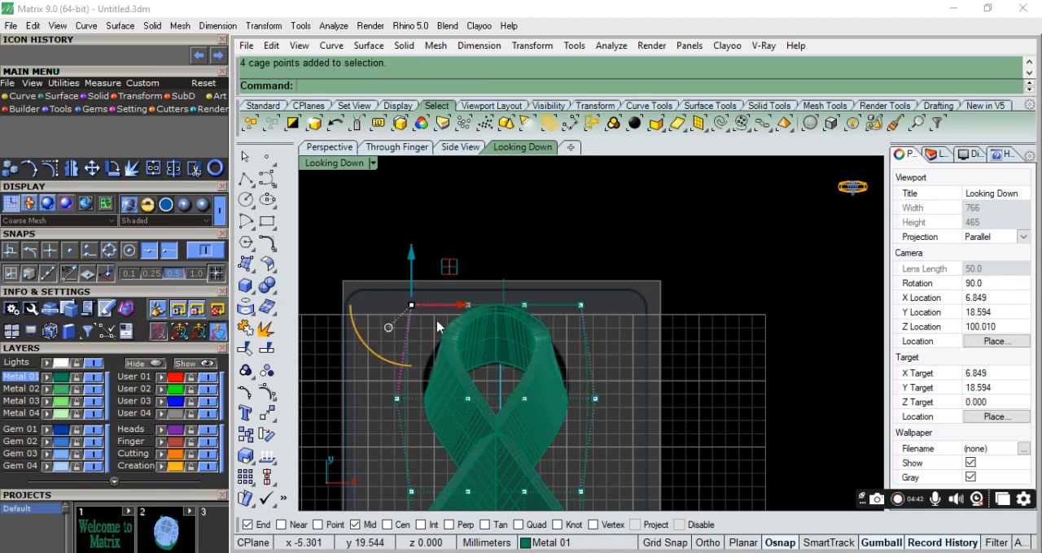
left_click_drag(570, 278, 605, 338, "shift")
left_click_drag(499, 269, 498, 265)
left_click_drag(418, 306, 392, 306)
scroll(615, 364, "down", 6)
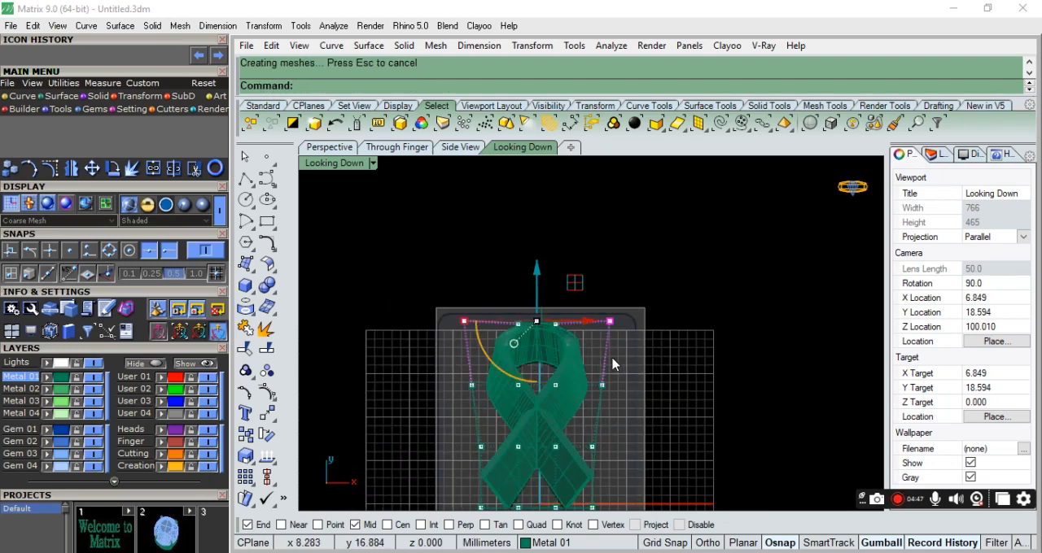
left_click(660, 407)
scroll(567, 359, "up", 8)
key("Escape")
scroll(500, 312, "down", 5)
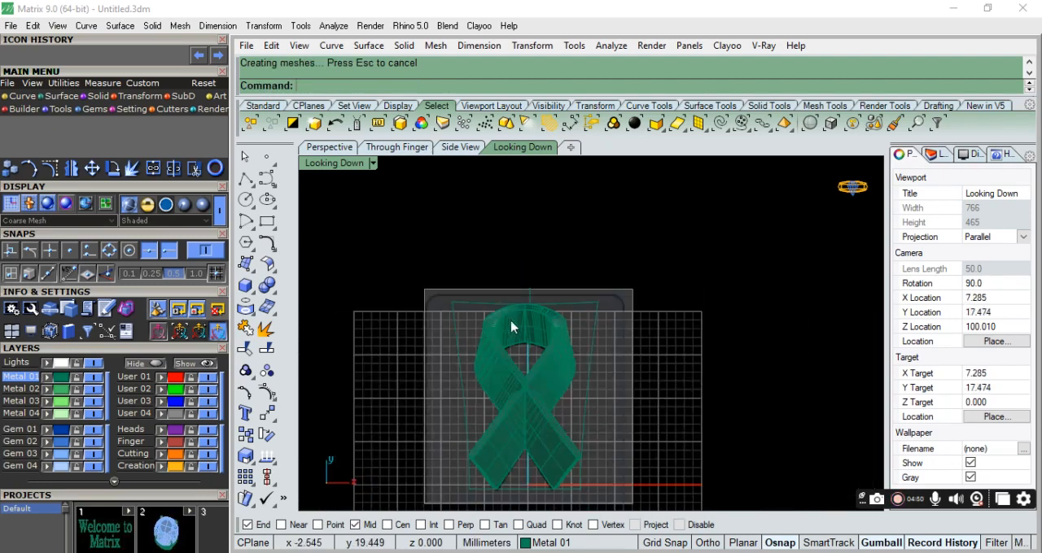
scroll(533, 362, "up", 3)
left_click(246, 156)
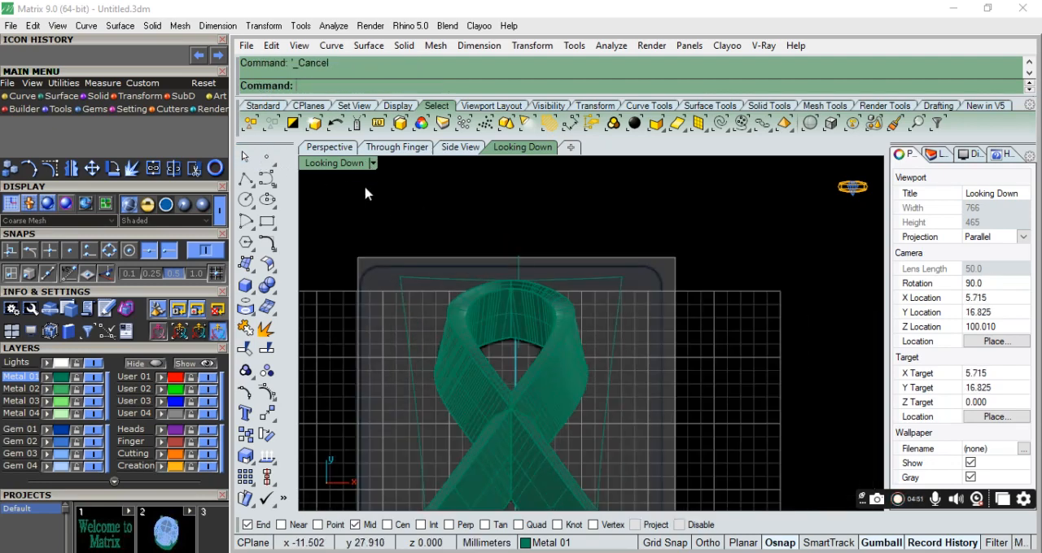
Select the deformation cage around the ribbon in the Perspective view and hide it.
left_click(343, 149)
right_click_drag(477, 306, 609, 426)
scroll(522, 244, "up", 4)
left_click(598, 254)
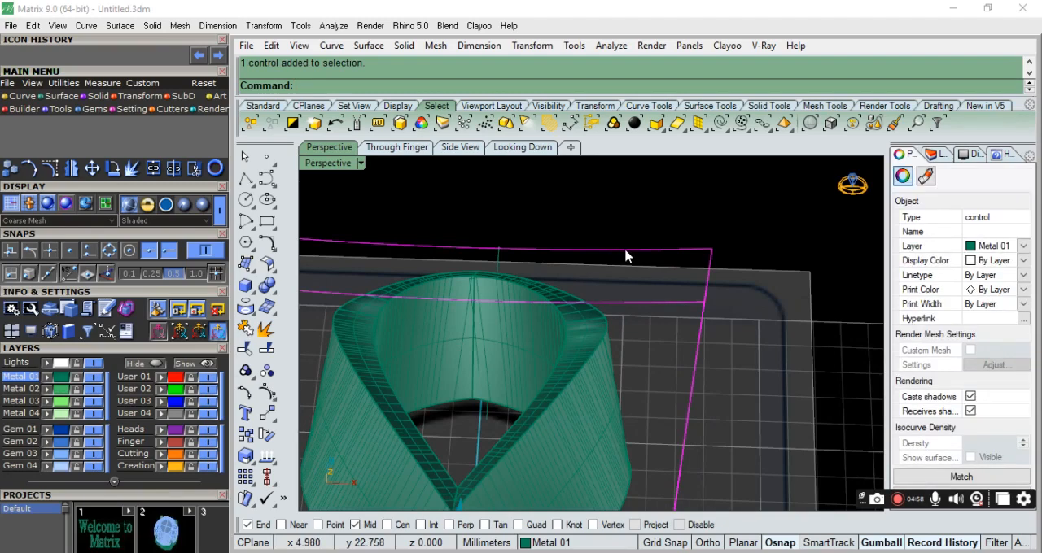
key("ctrl+h")
scroll(546, 258, "down", 6)
Create a torus ring just above the ribbon's loop from the Looking Down view, with radius 1.5 mm and second radius 0.38 mm.
left_click(517, 148)
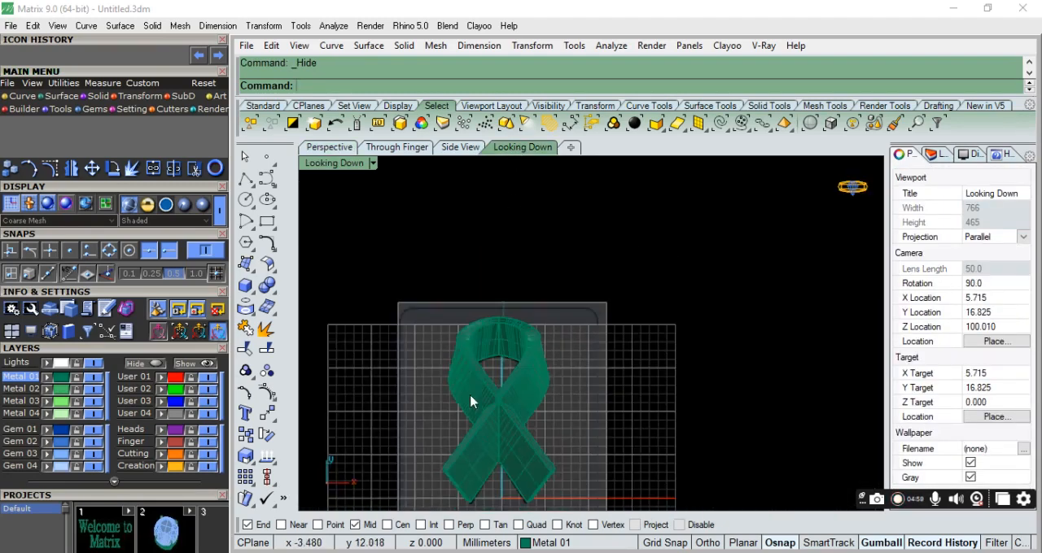
scroll(477, 400, "up", 3)
left_click(256, 298)
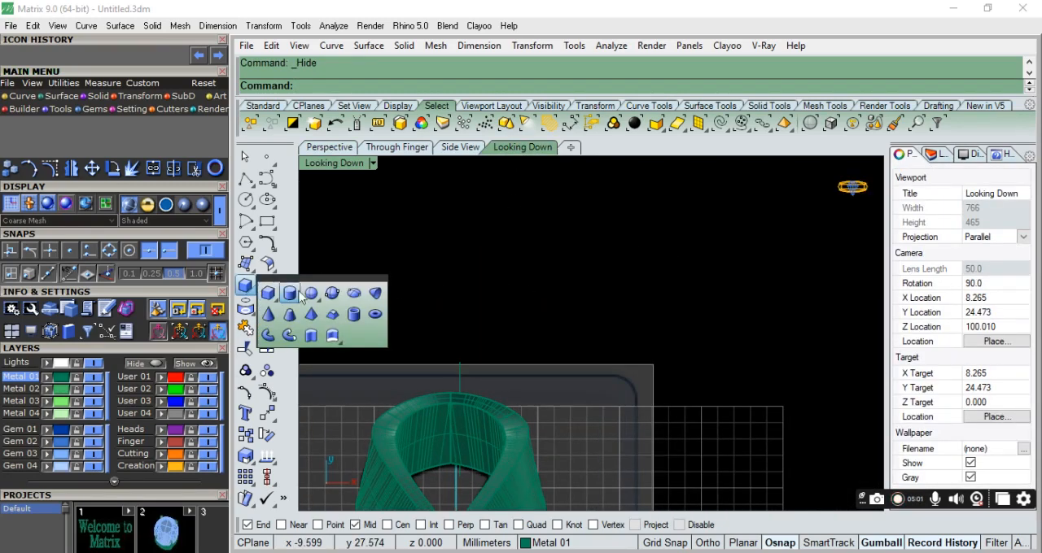
left_click(382, 315)
scroll(497, 290, "down", 4)
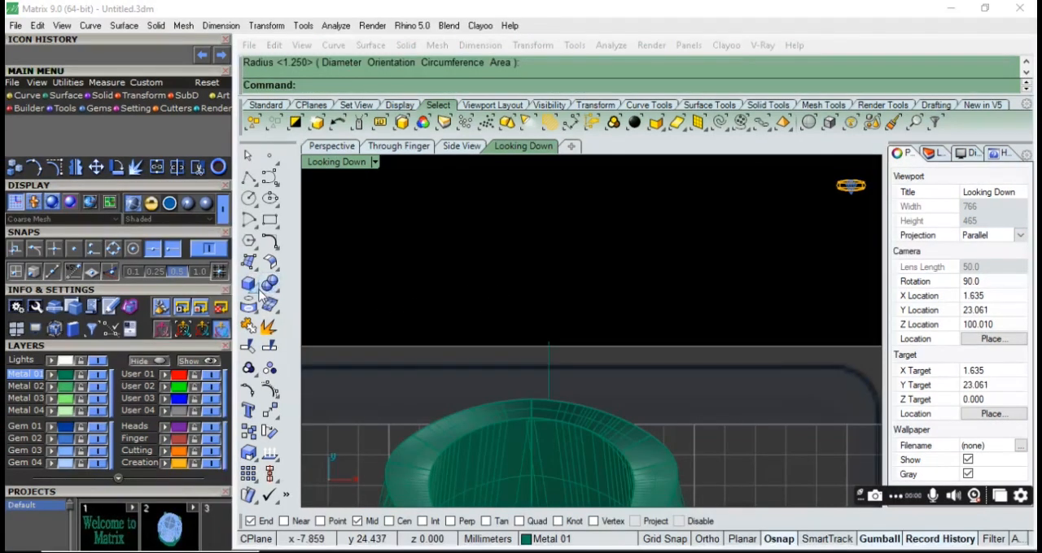
left_click(258, 291)
left_click(377, 315)
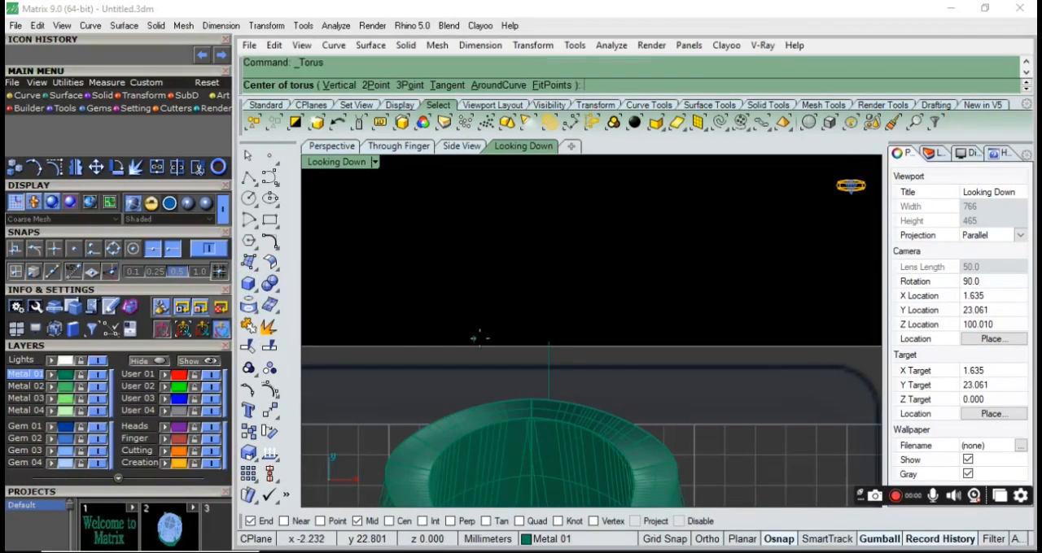
scroll(522, 381, "up", 3)
left_click(530, 401)
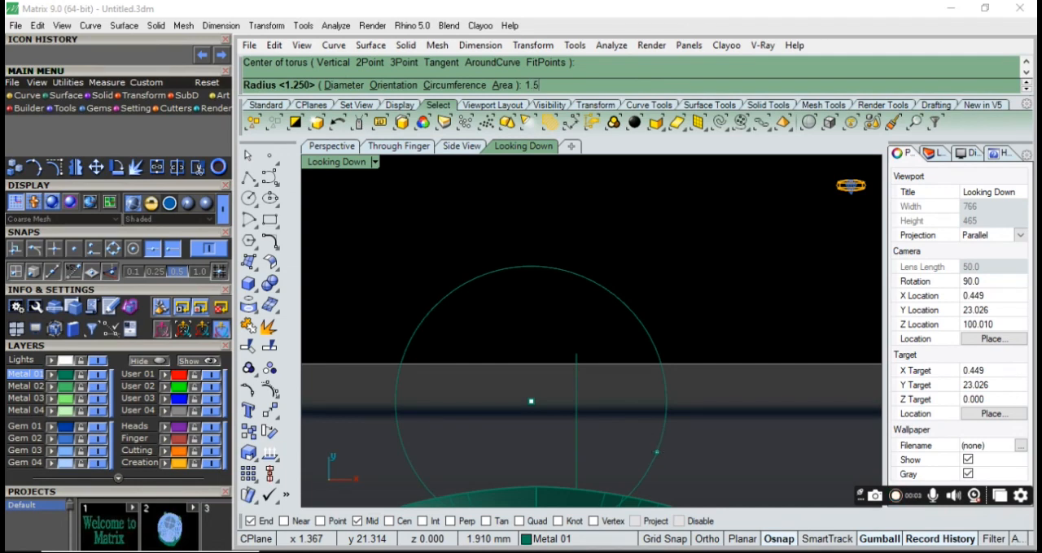
left_click(656, 451)
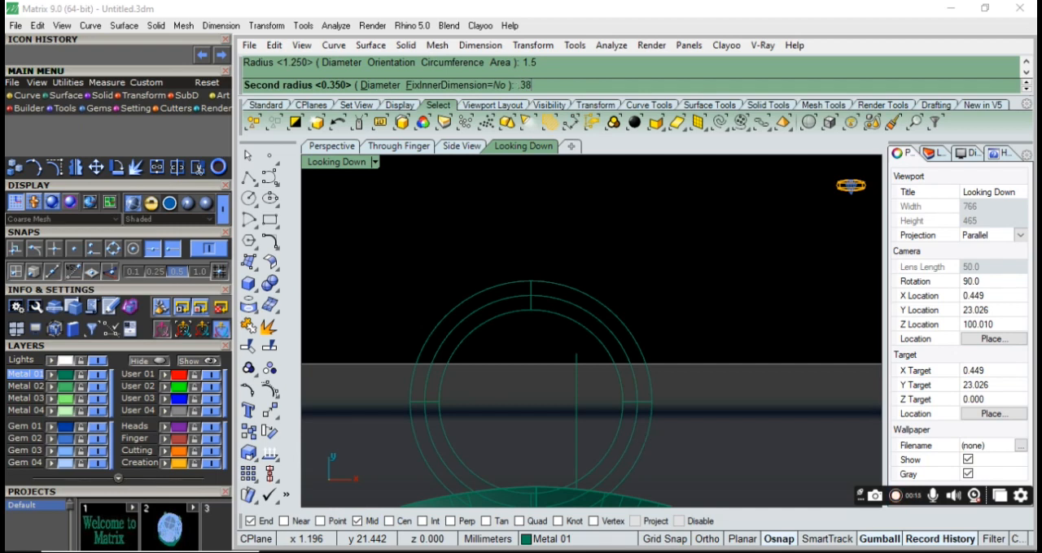
key("Return")
scroll(646, 450, "down", 5)
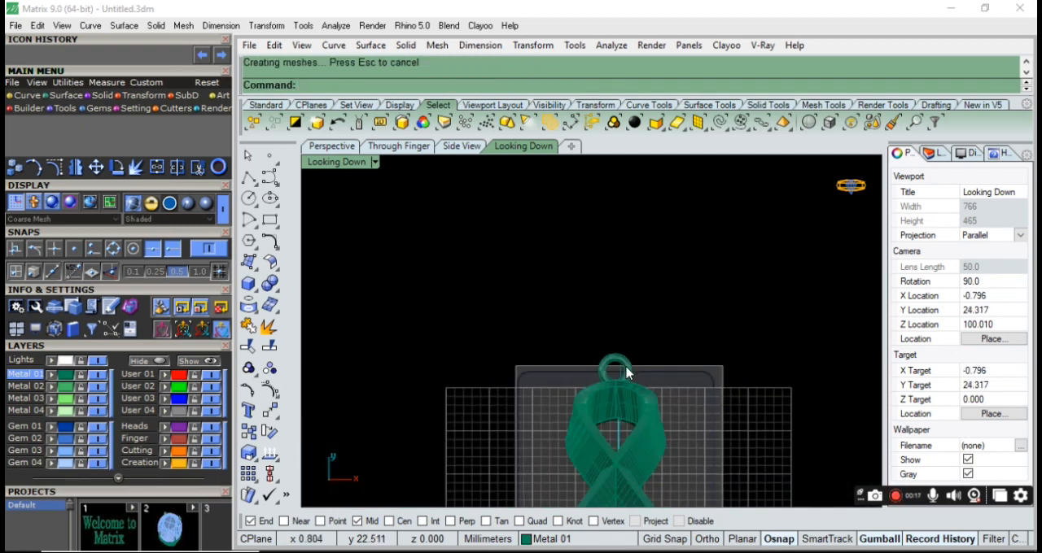
Raise the torus ring vertically toward the height of the ribbon's upper end in the Perspective view.
left_click(594, 350)
scroll(602, 330, "down", 2)
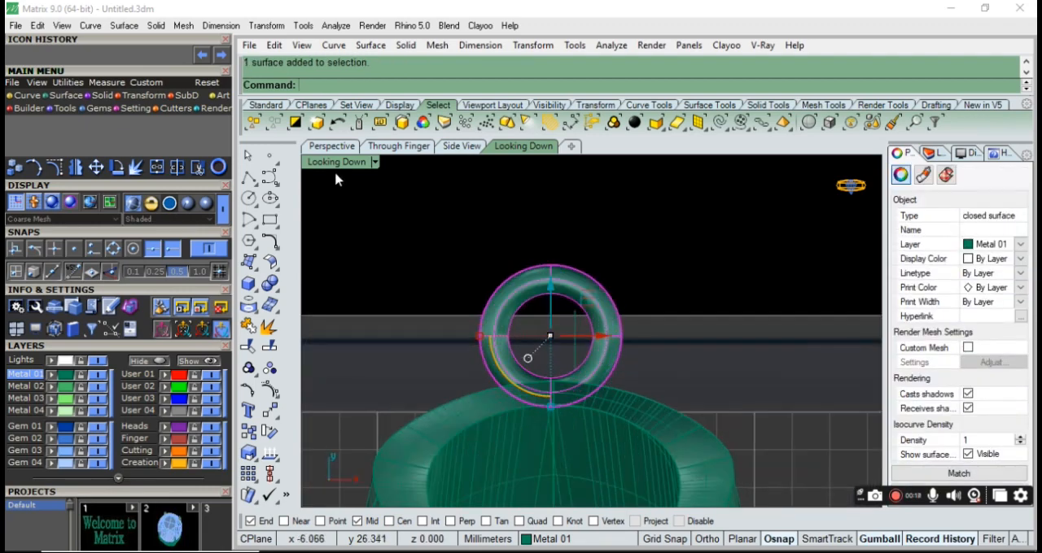
left_click(332, 147)
right_click_drag(469, 414, 616, 342)
left_click_drag(597, 332, 597, 310)
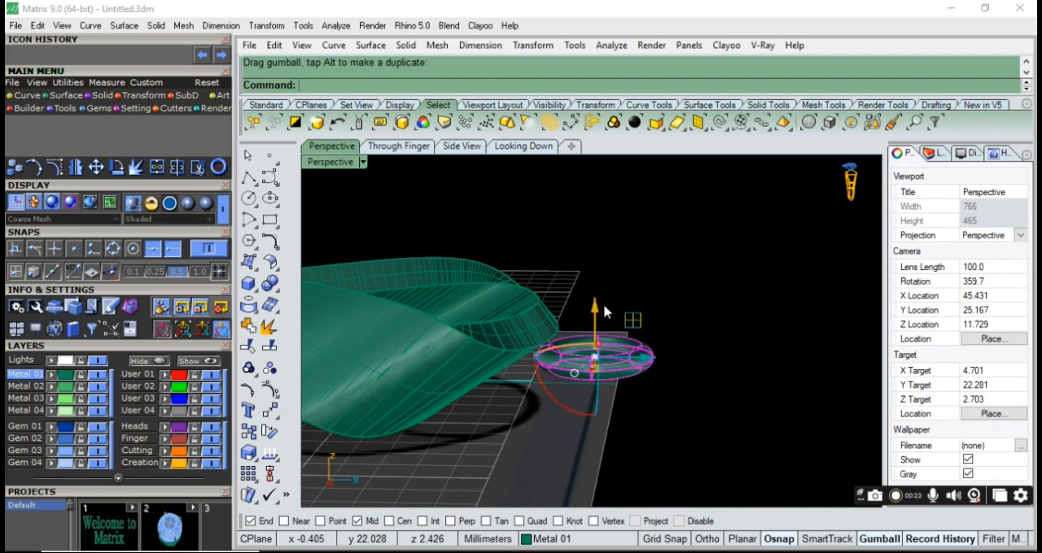
Rotate the ring upright so it stands perpendicular to the ribbon's upper end, and deselect it.
left_click_drag(652, 360, 616, 363)
right_click_drag(684, 400, 570, 402)
left_click_drag(736, 429, 737, 428)
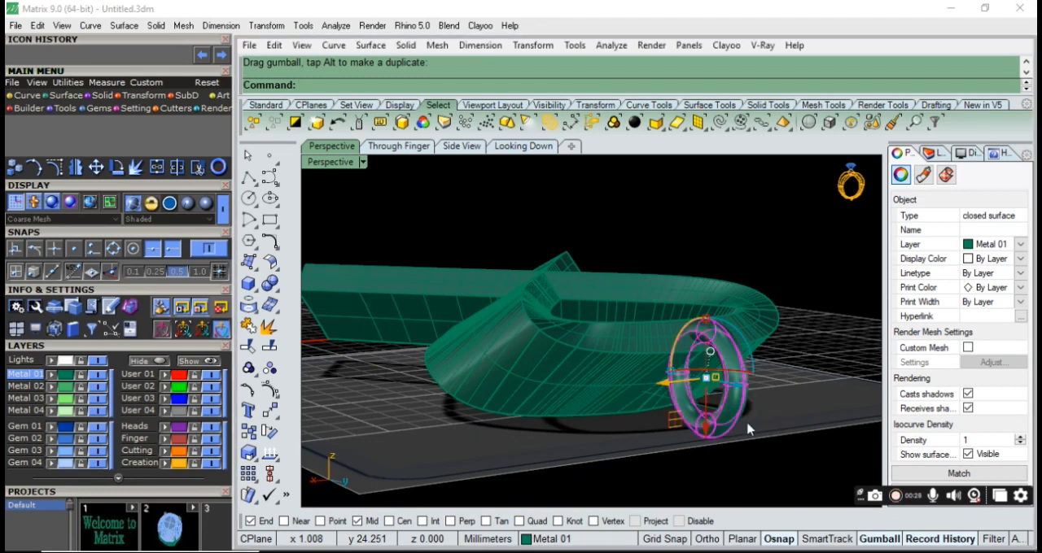
left_click(791, 265)
scroll(524, 314, "down", 6)
Nudge the upright ring into line with the ribbon's upper end.
right_click_drag(544, 321, 826, 487)
scroll(528, 307, "up", 6)
scroll(528, 312, "up", 3)
left_click(537, 322)
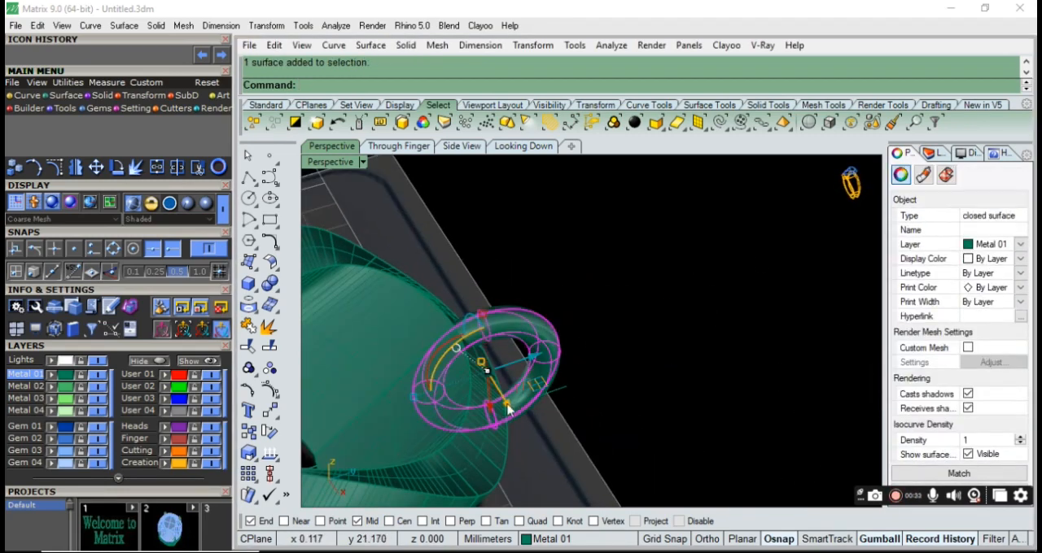
left_click_drag(490, 411, 550, 315)
Inspect the finished ribbon pendant and its ring from the side, up close and from the front.
scroll(614, 344, "down", 10)
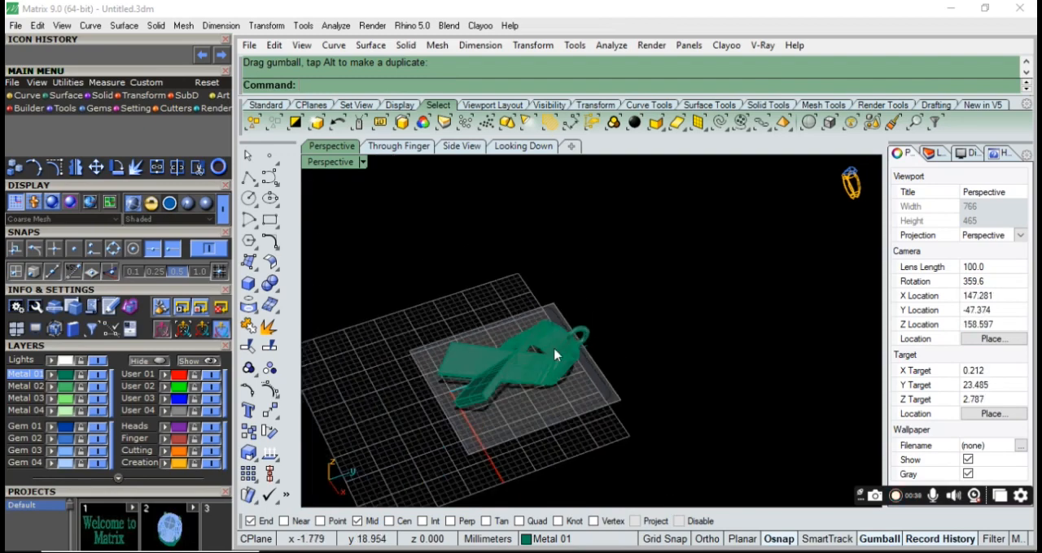
right_click_drag(678, 460, 664, 482)
scroll(599, 366, "up", 14)
right_click_drag(600, 358, 472, 233)
scroll(672, 335, "down", 16)
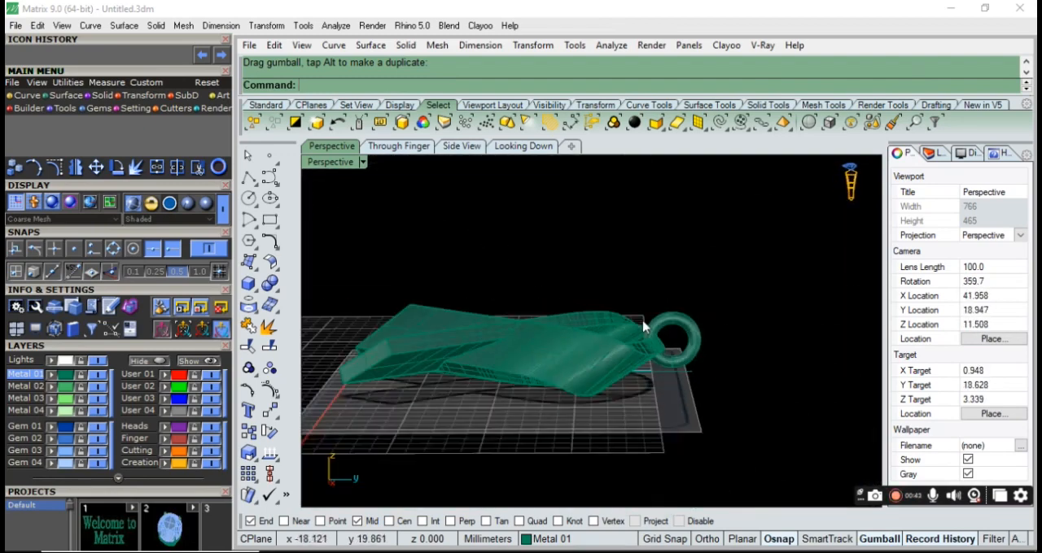
right_click_drag(551, 342, 778, 469)
scroll(666, 291, "up", 8)
scroll(733, 286, "down", 6)
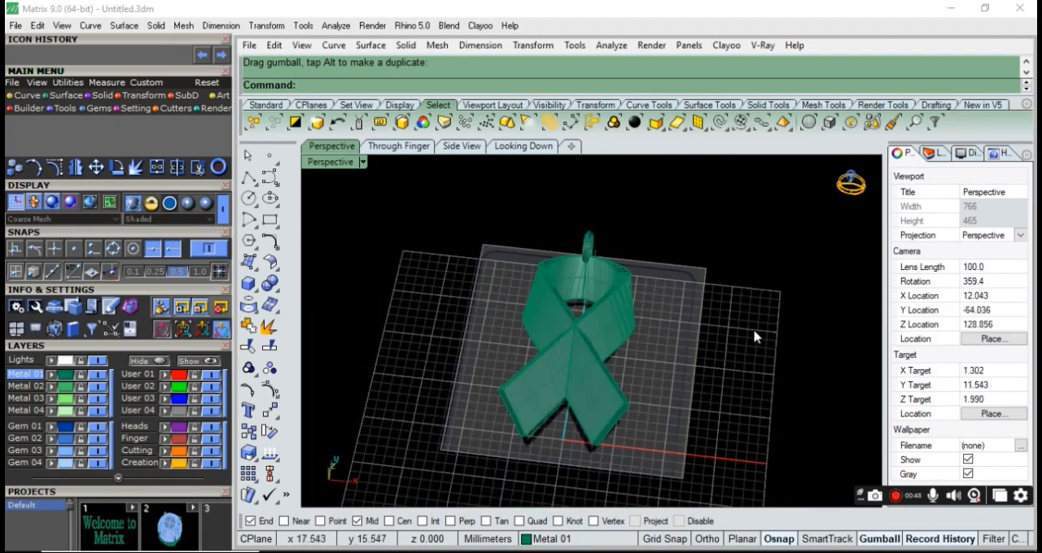